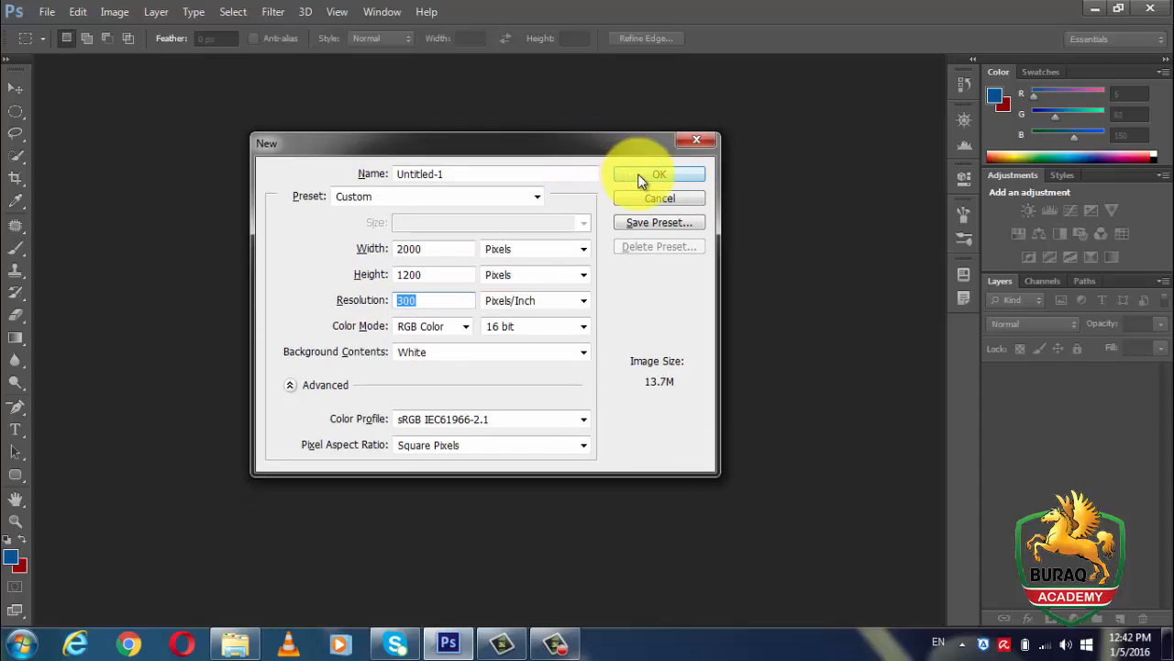
- Create a 2000 × 1200 px document at 300 pixels/inch and draw a blue rounded rectangle about 754 × 378 px
left_click(641, 180)
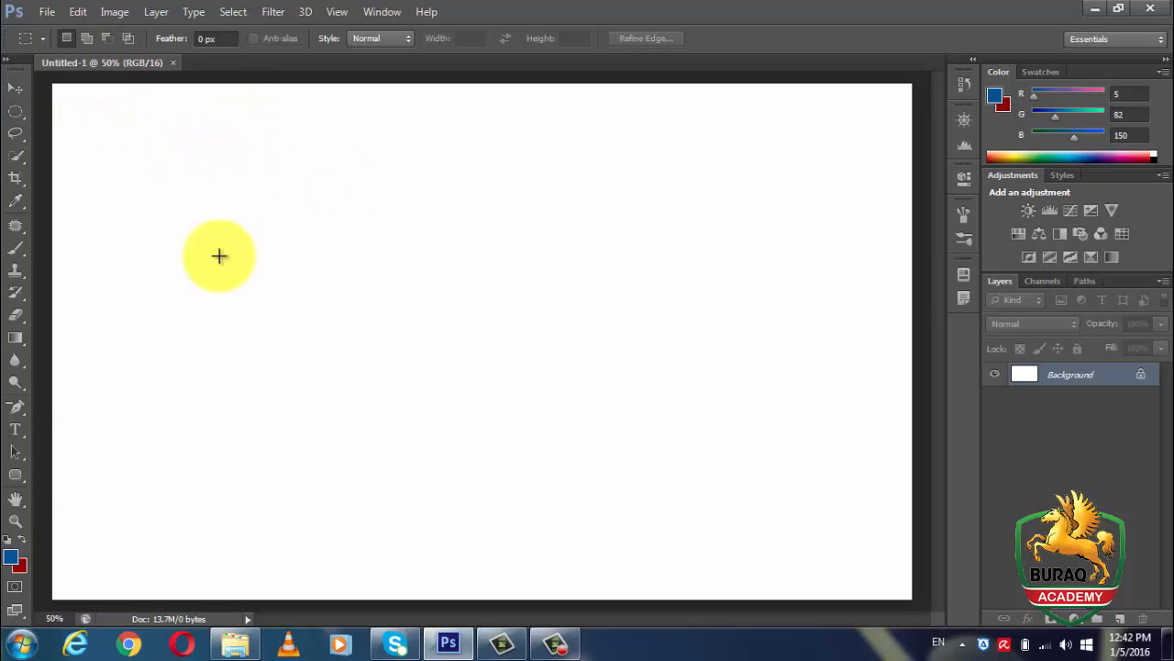
left_click(16, 475)
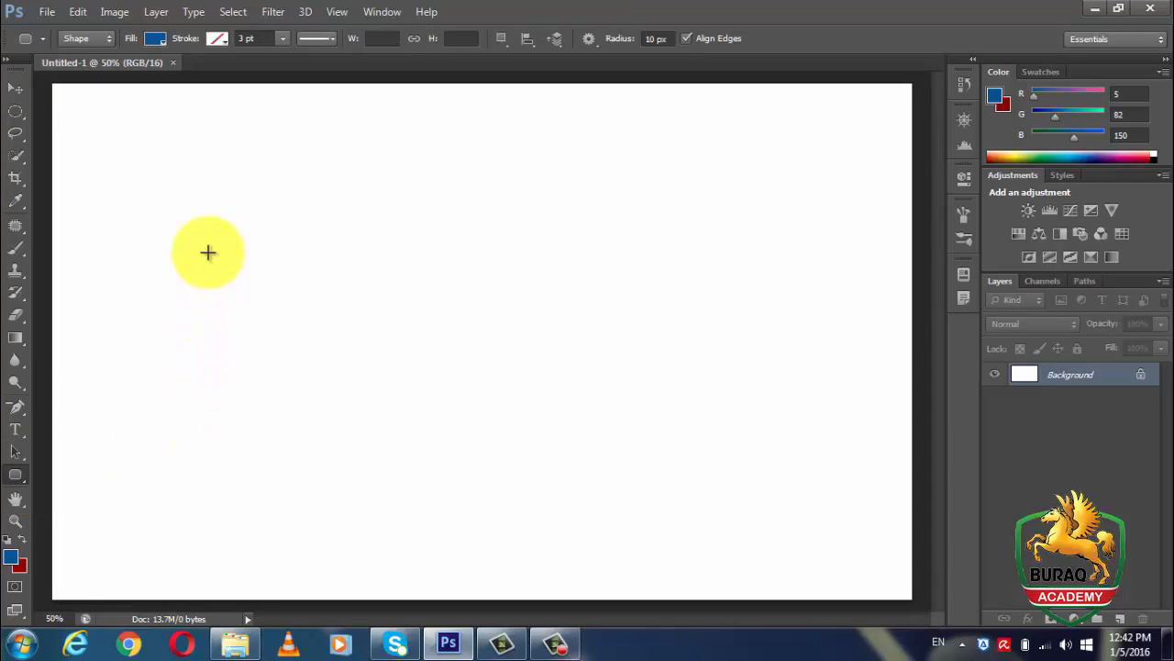
left_click_drag(198, 187, 525, 348)
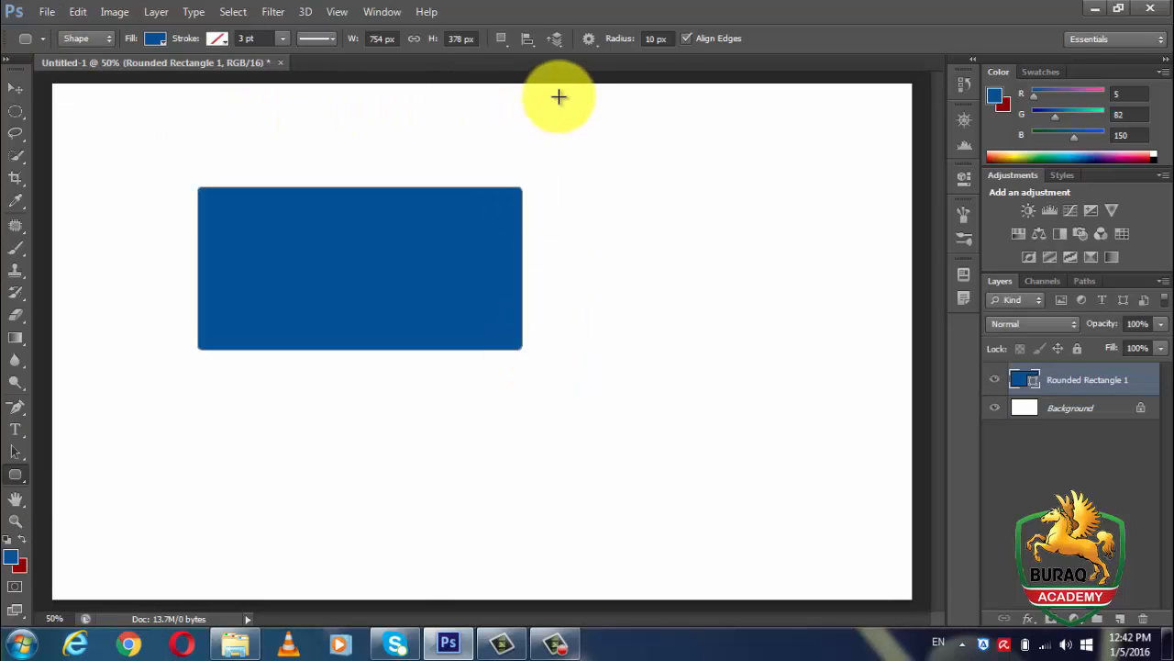
- Add a larger rounded rectangle overlapping the first one's right part with Combine Shapes, and shift the combined shape slightly
left_click(504, 38)
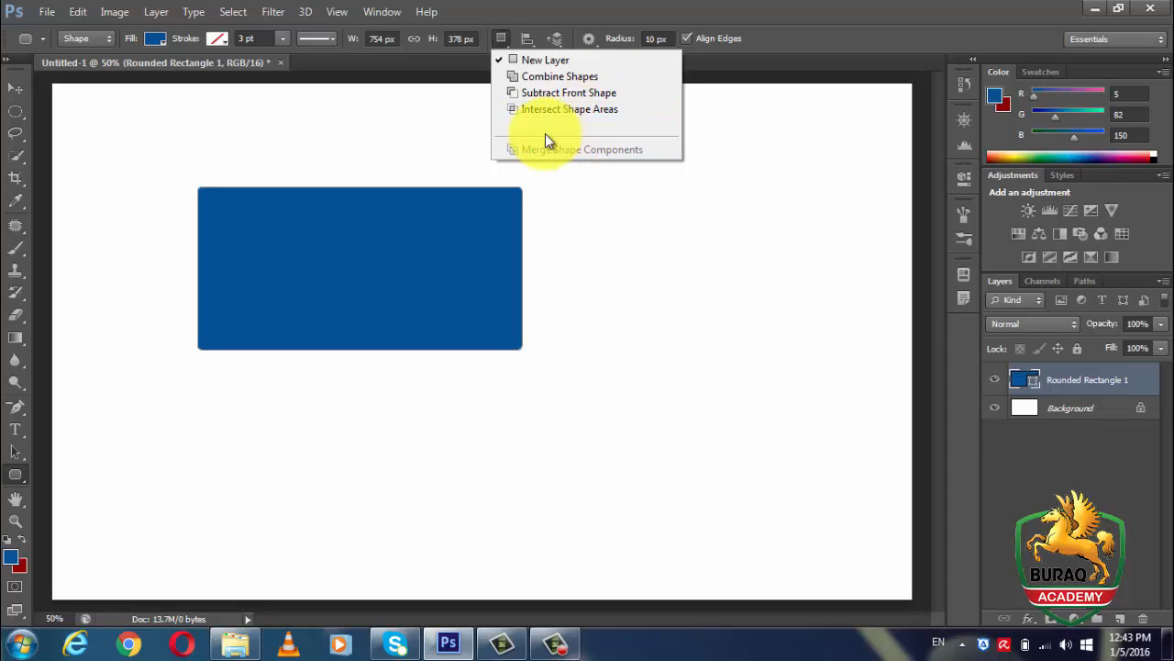
left_click(551, 79)
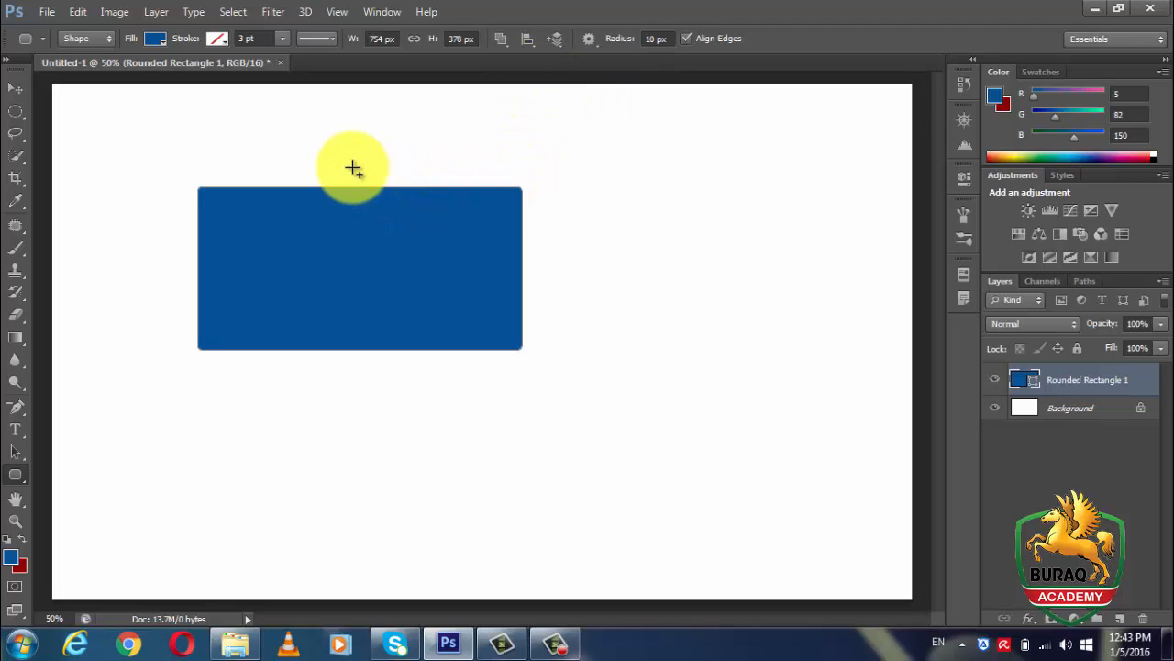
left_click_drag(345, 160, 707, 392)
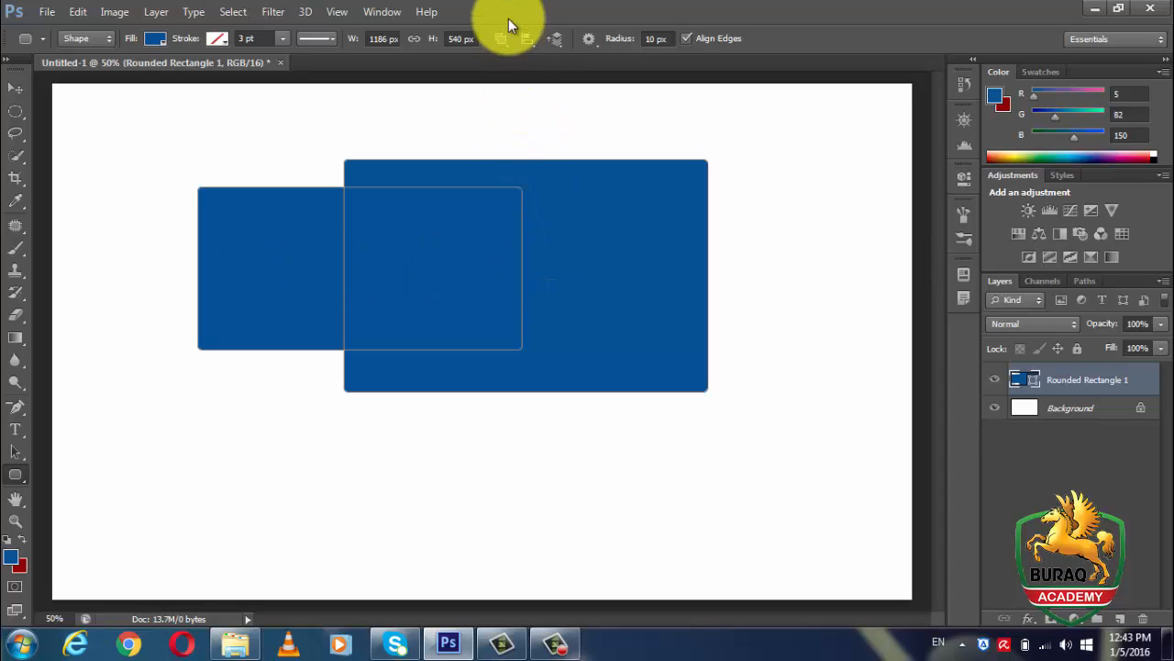
left_click(16, 92)
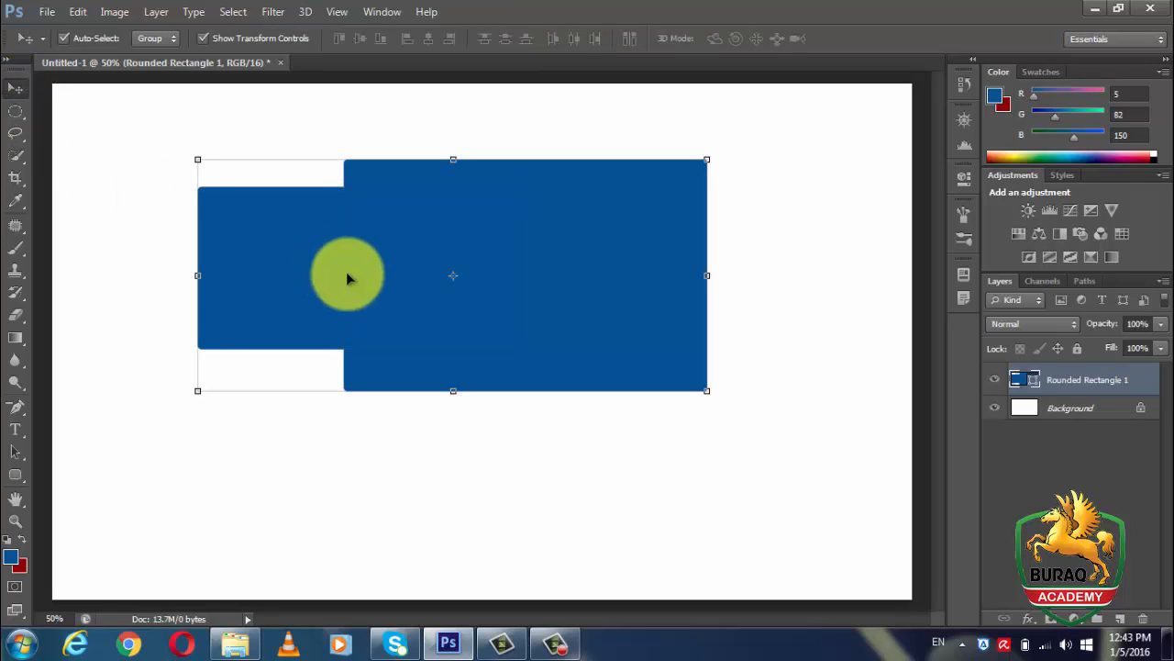
mouse_move(394, 265)
left_mouse_down()
mouse_move(392, 394)
mouse_move(403, 287)
left_mouse_up()
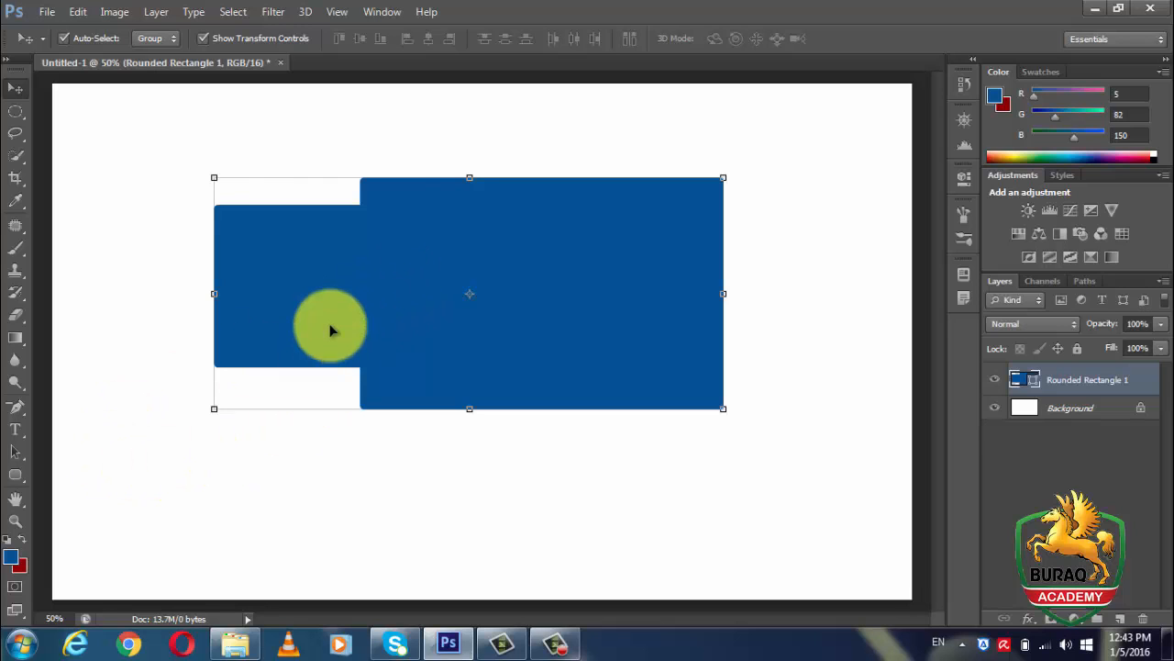
left_click_drag(318, 316, 292, 305)
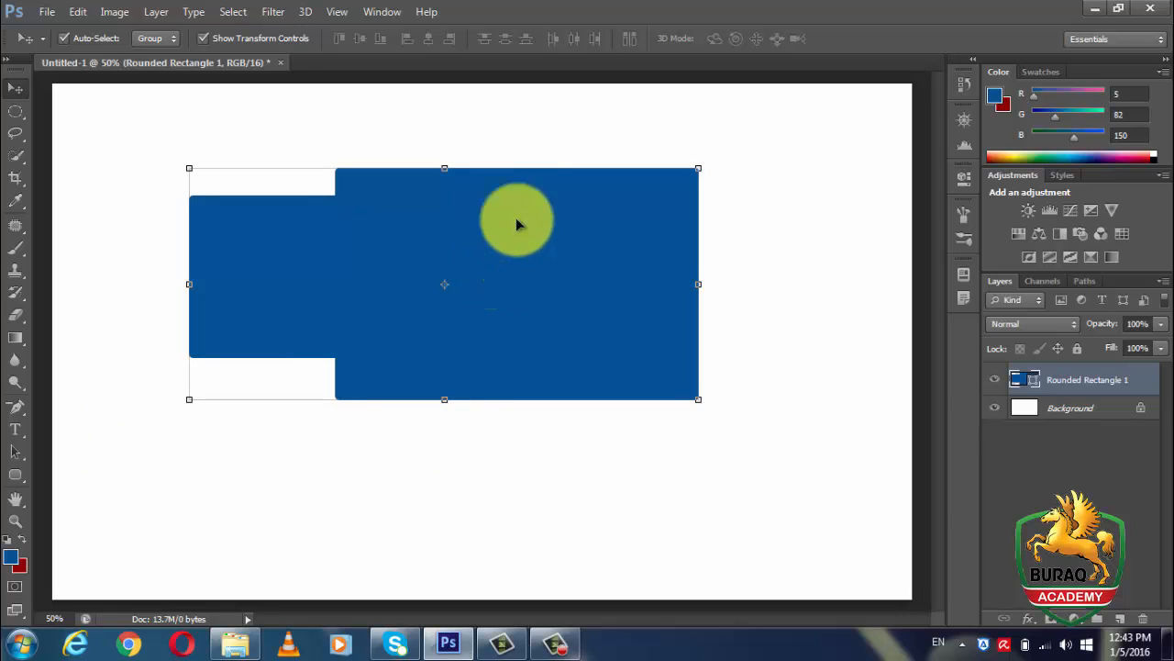
- Add a third, tall rounded rectangle extending below the combined shape with Combine Shapes, and move the whole shape up and right
left_click(16, 473)
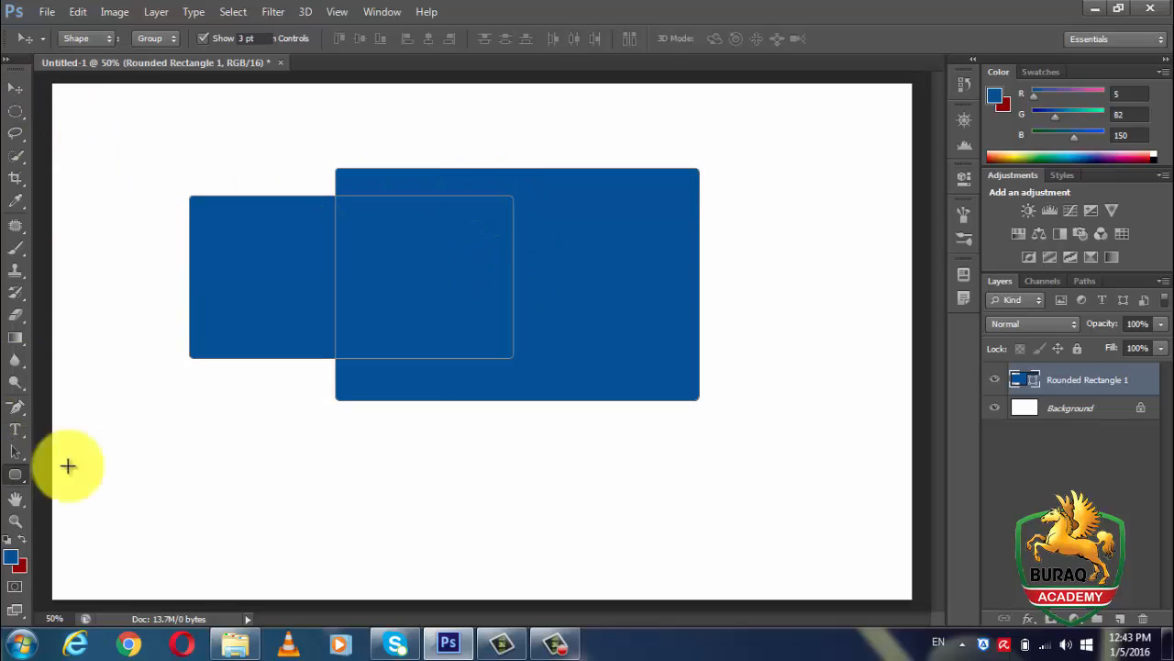
left_click(502, 44)
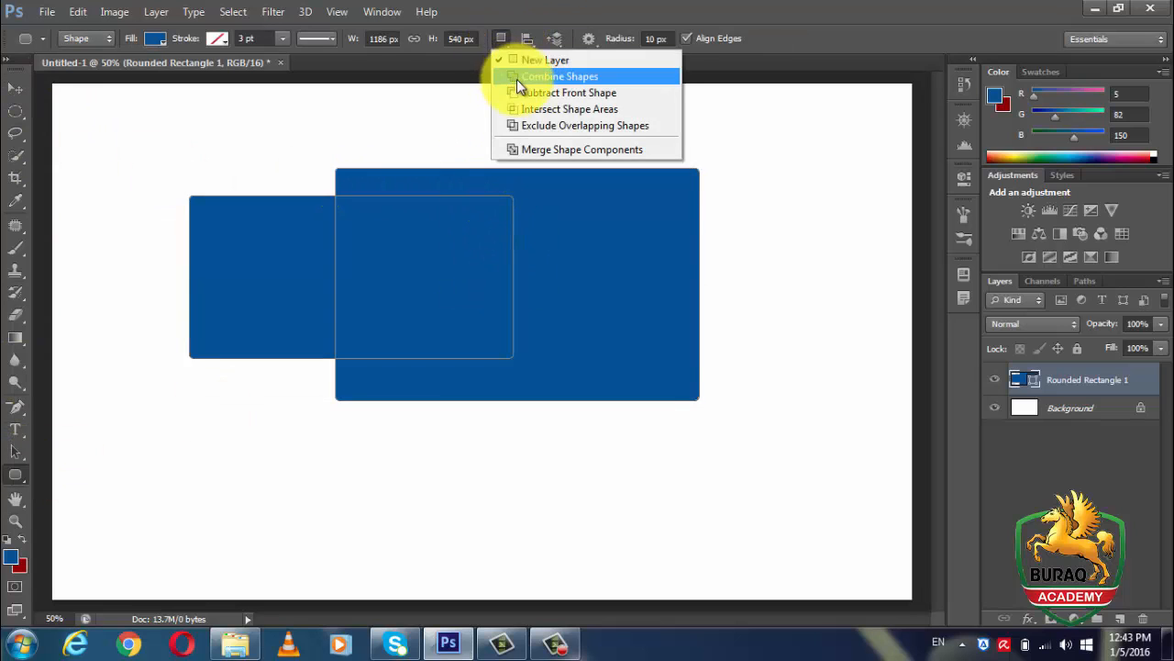
left_click(531, 79)
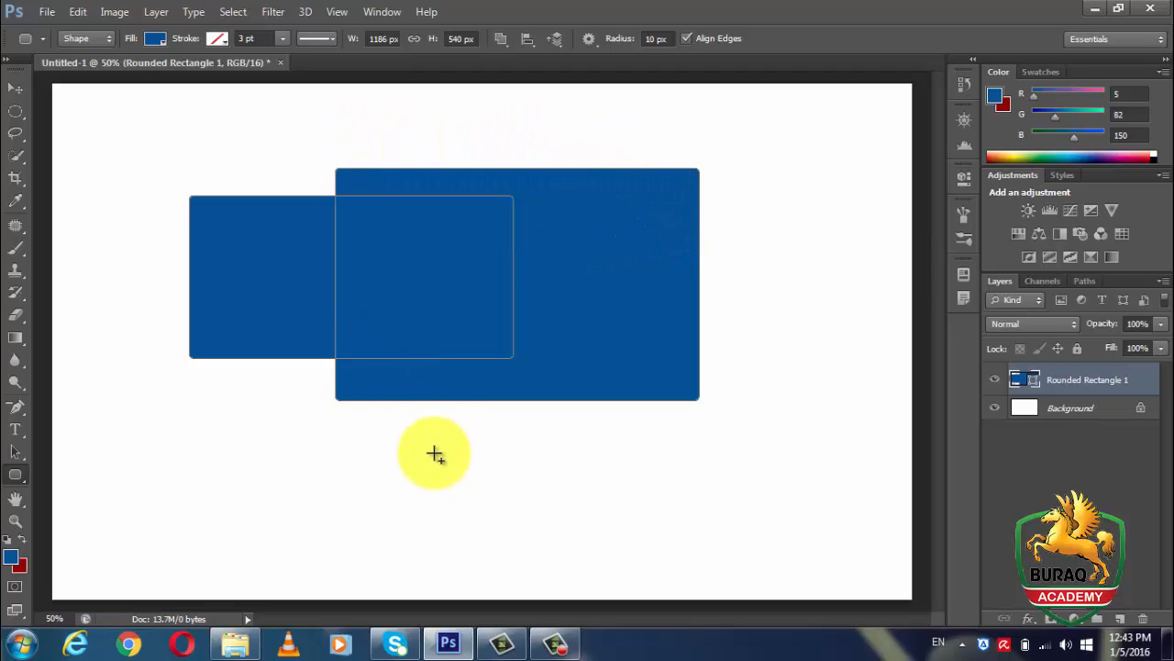
left_click_drag(416, 232, 629, 573)
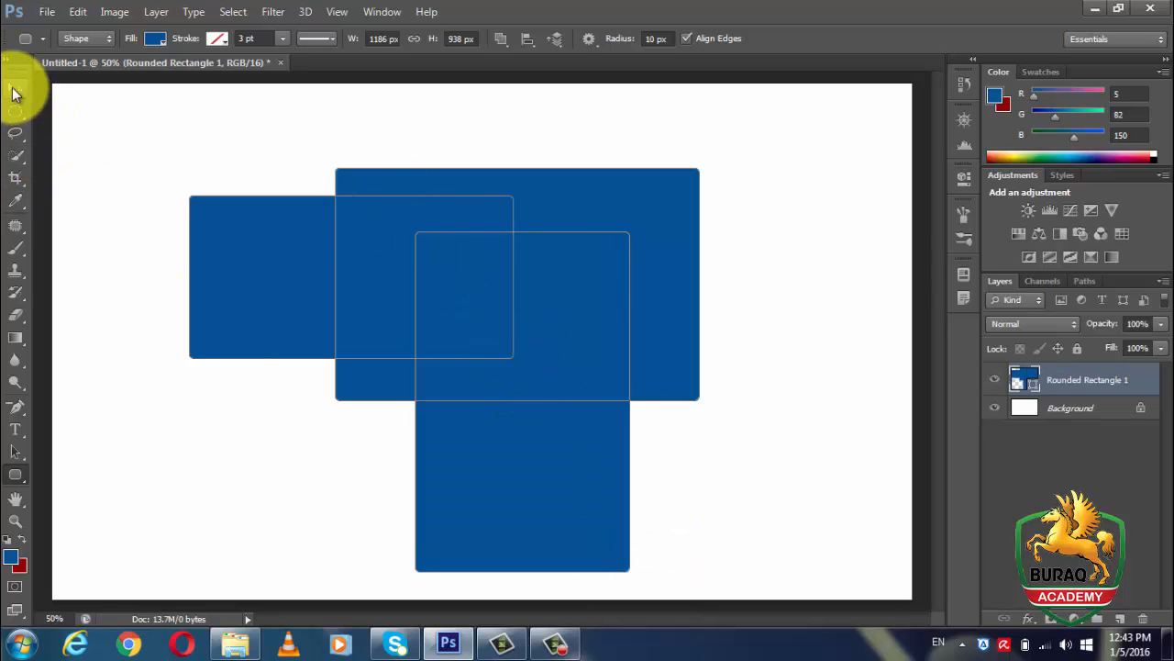
left_click(15, 89)
left_click_drag(498, 315, 525, 301)
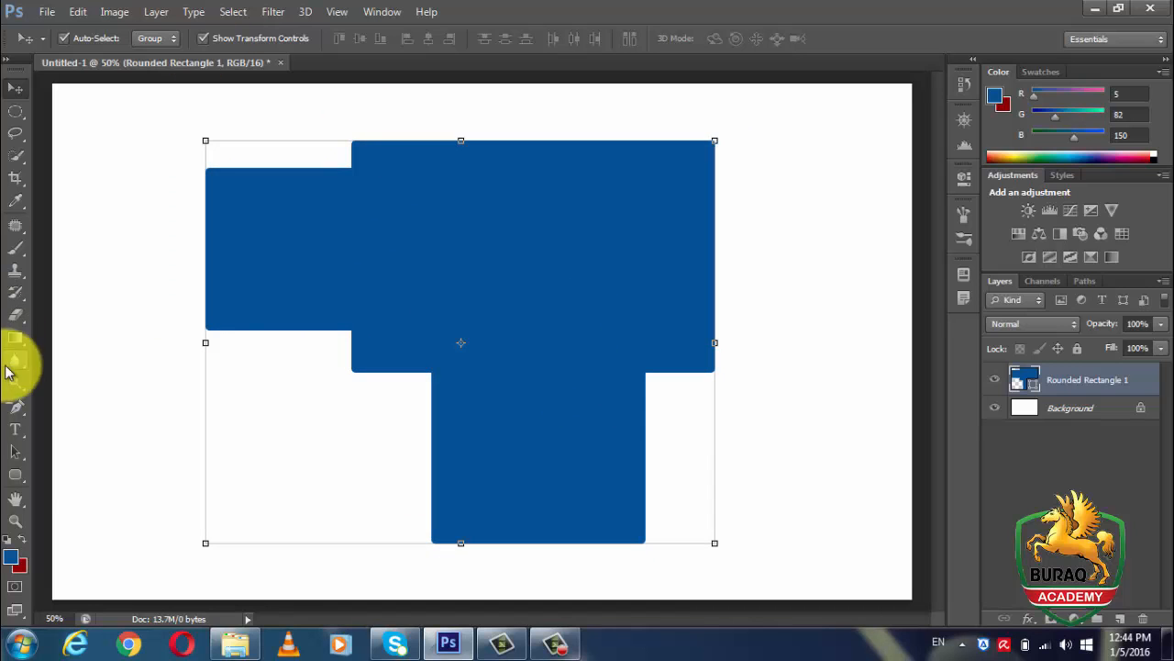
- Try to subtract a rounded rectangle about 688 × 404 px on a new shape layer over the blue shape, and move the blue shape
left_click(16, 474)
left_click_drag(467, 273, 432, 282)
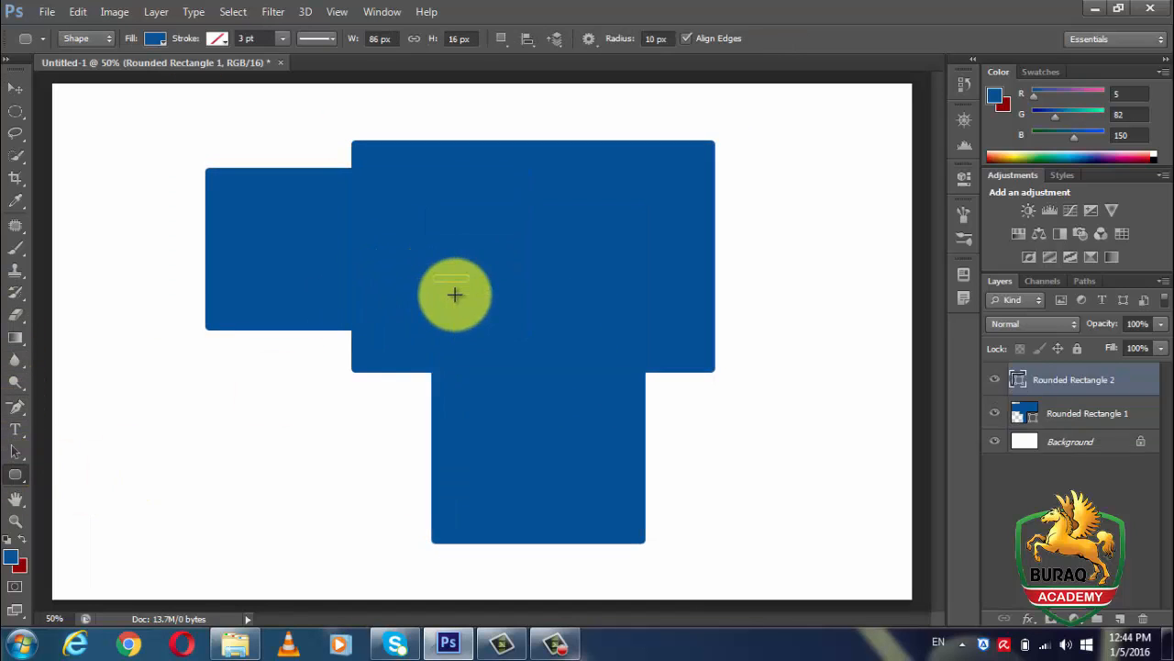
left_click(501, 39)
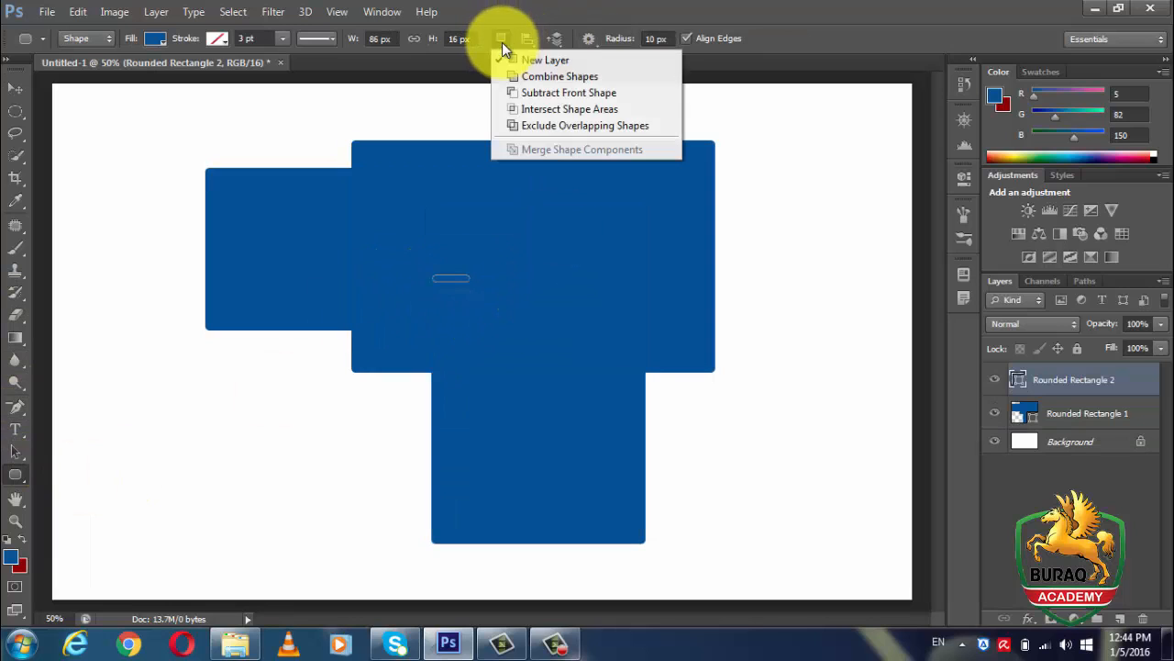
left_click(524, 92)
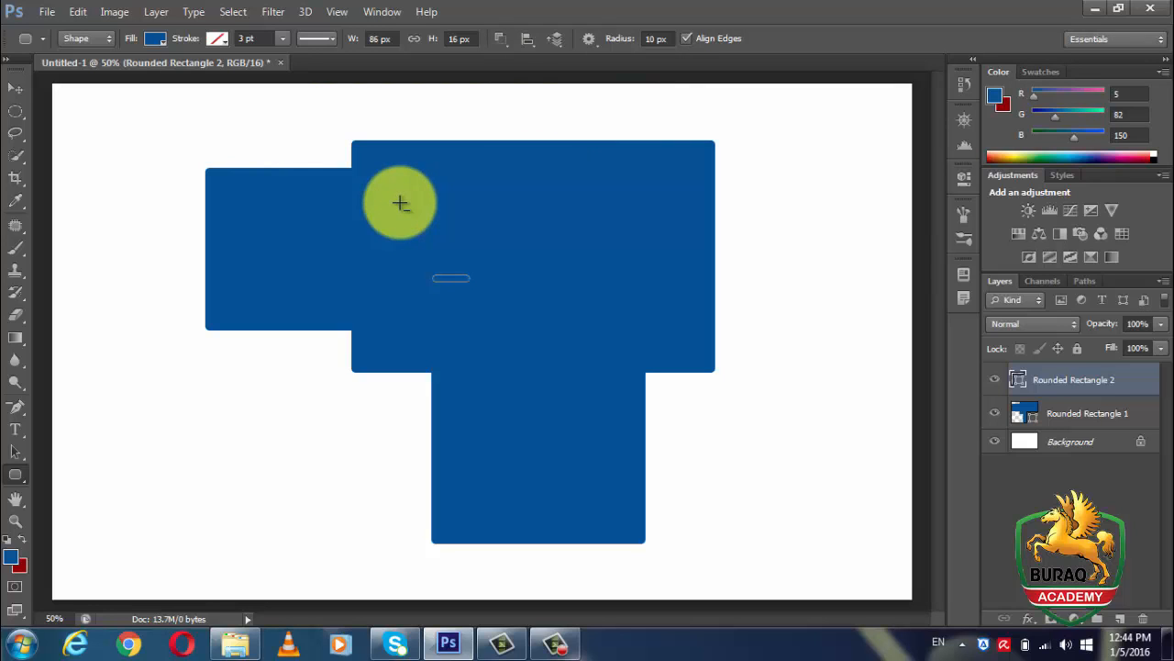
left_click_drag(385, 171, 681, 344)
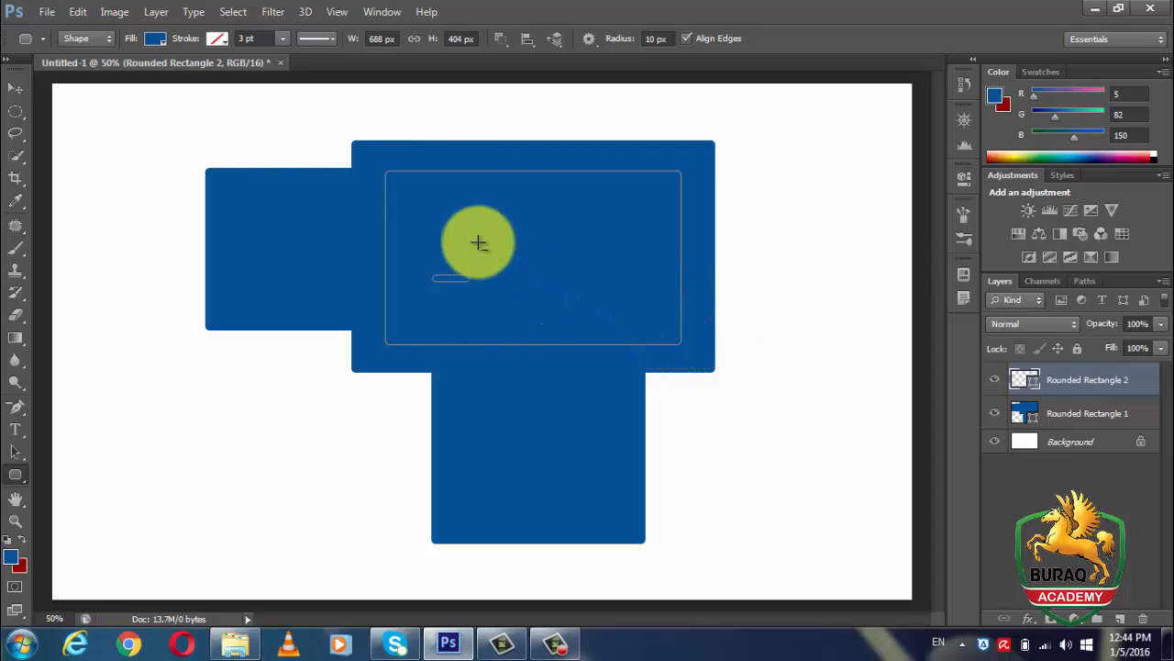
left_click(16, 91)
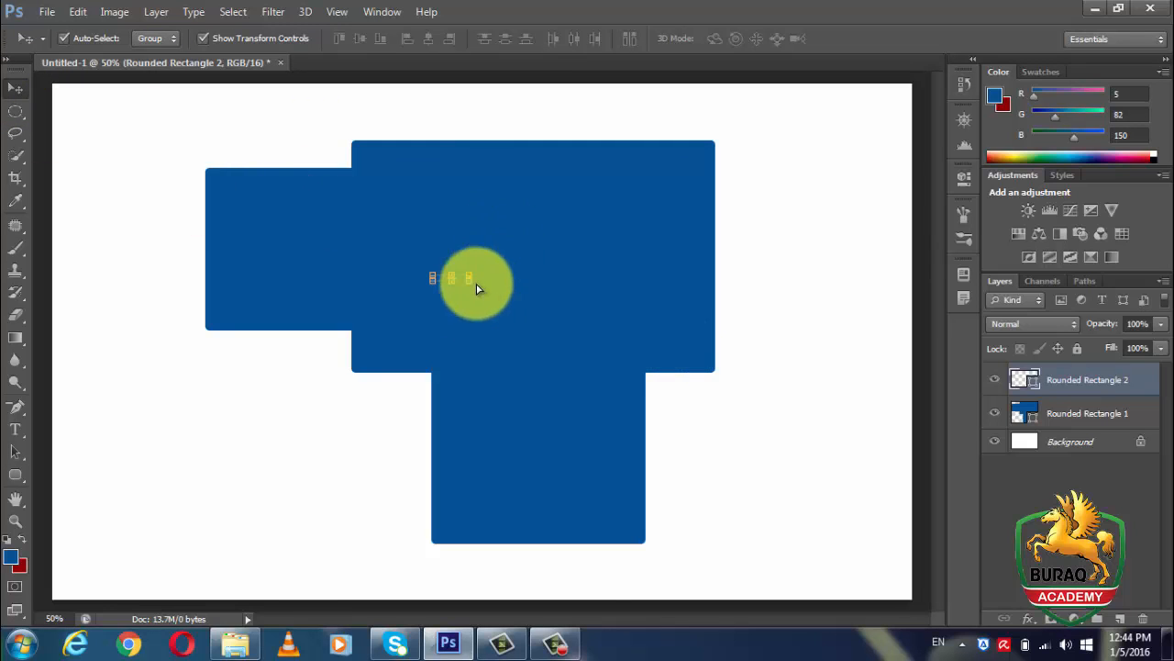
left_click_drag(472, 276, 456, 225)
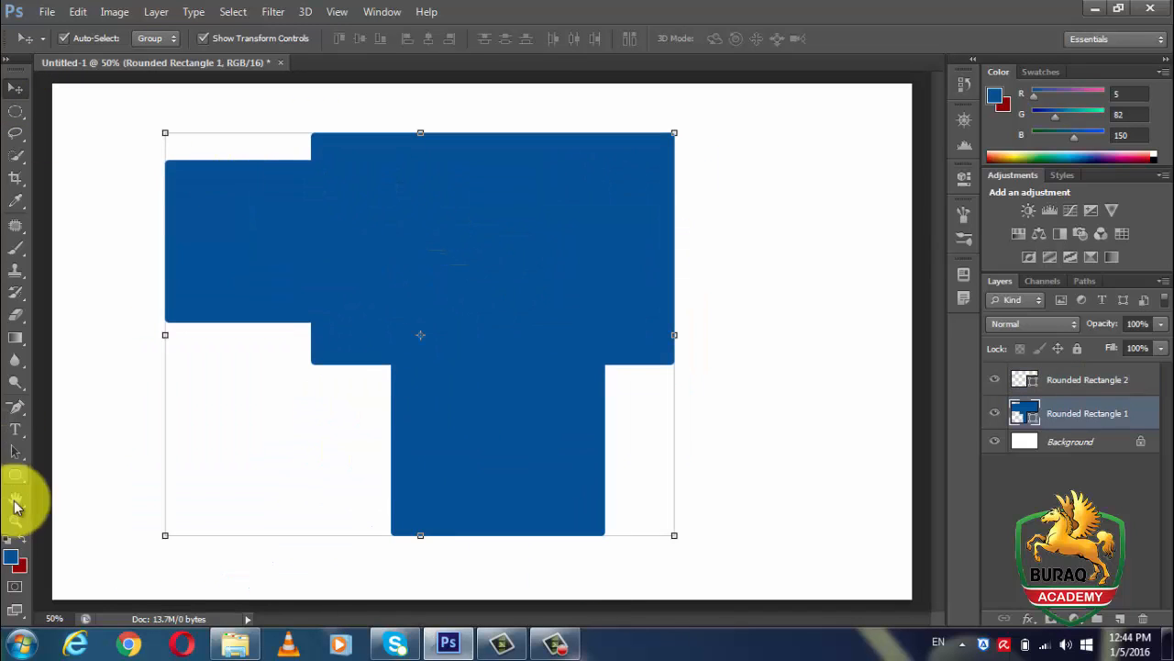
- Cut five rounded rectangles out of the Rounded Rectangle 1 shape with Subtract Front Shape, four across the upper part and one below
left_click(20, 477)
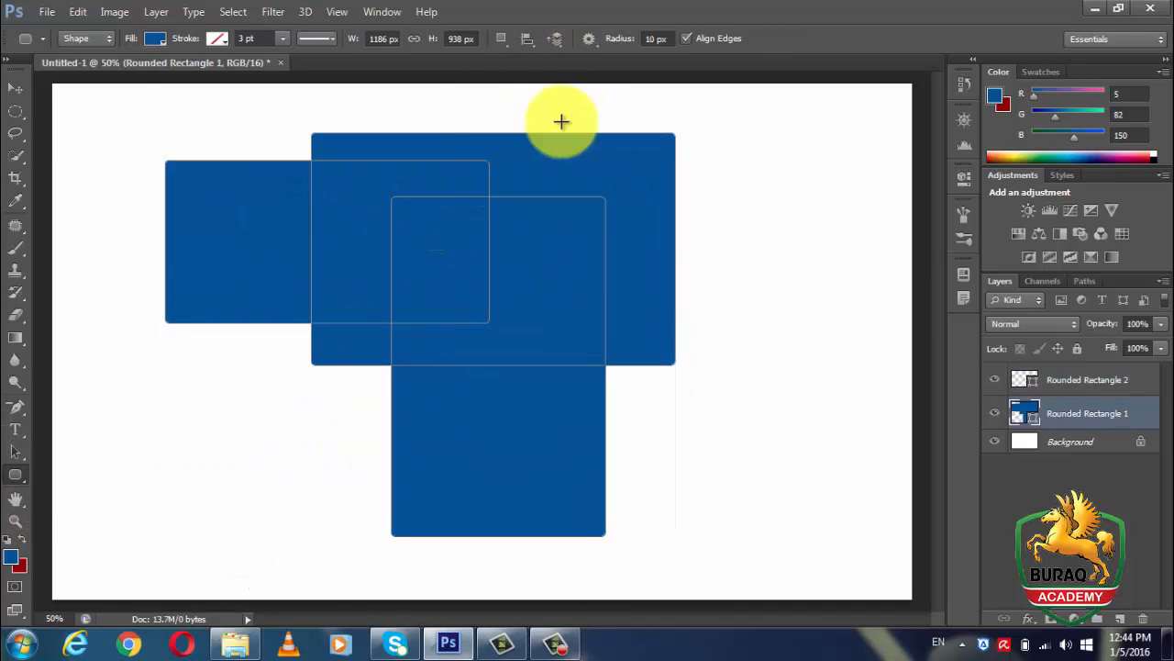
left_click(502, 40)
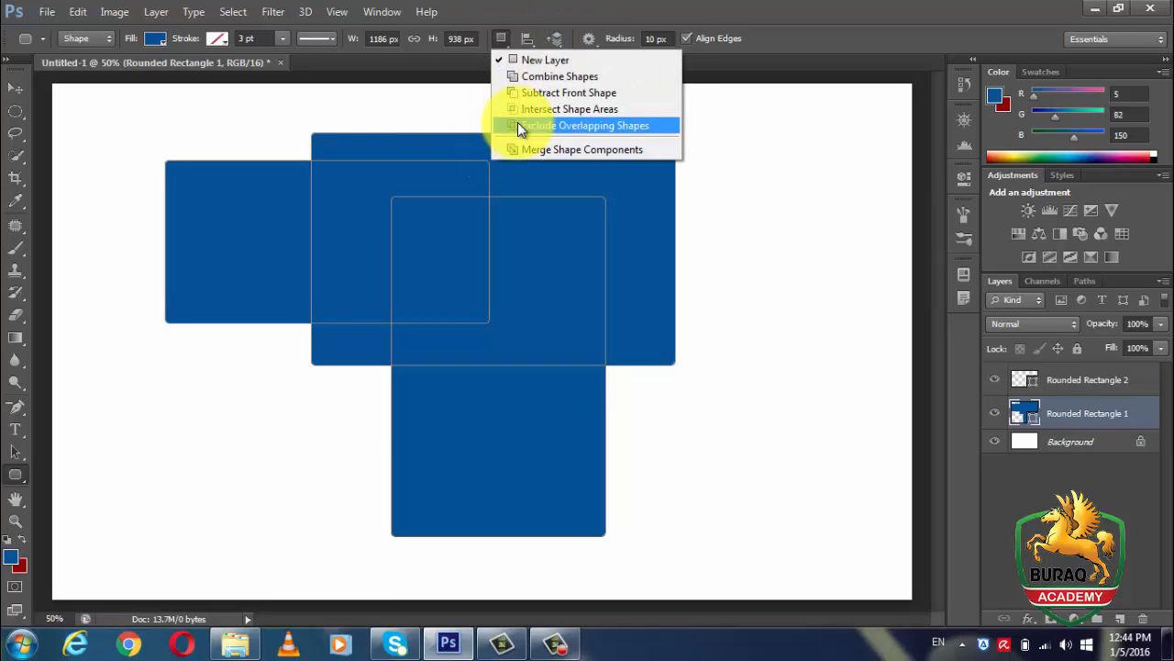
left_click(519, 93)
left_click_drag(211, 186, 295, 304)
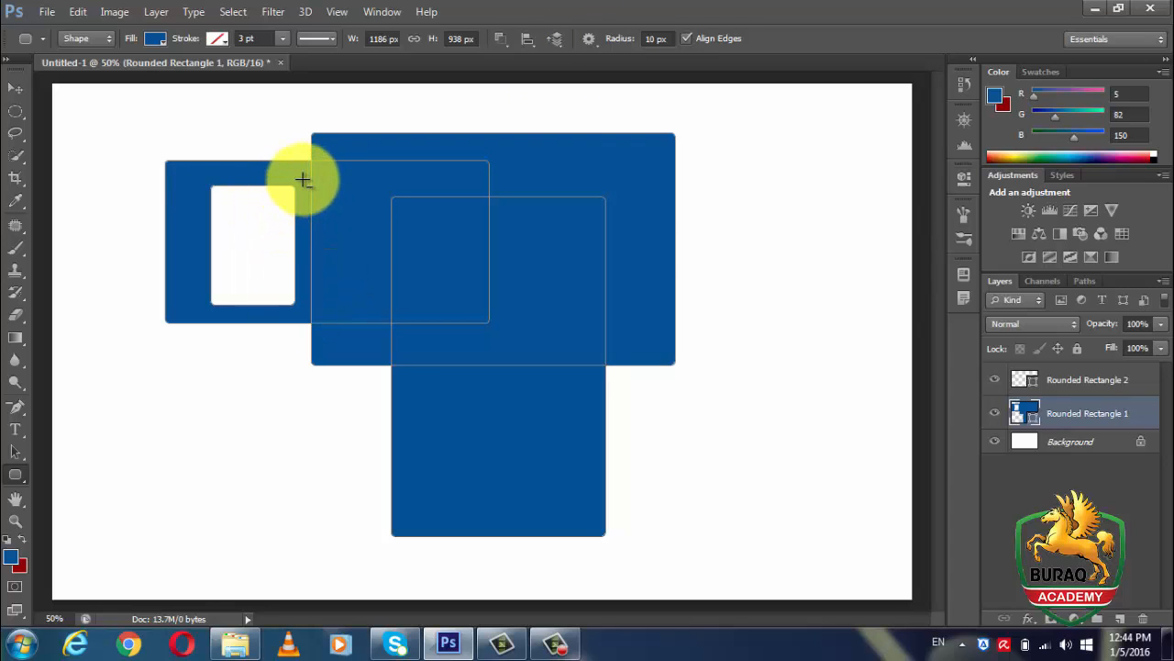
left_click_drag(295, 174, 400, 318)
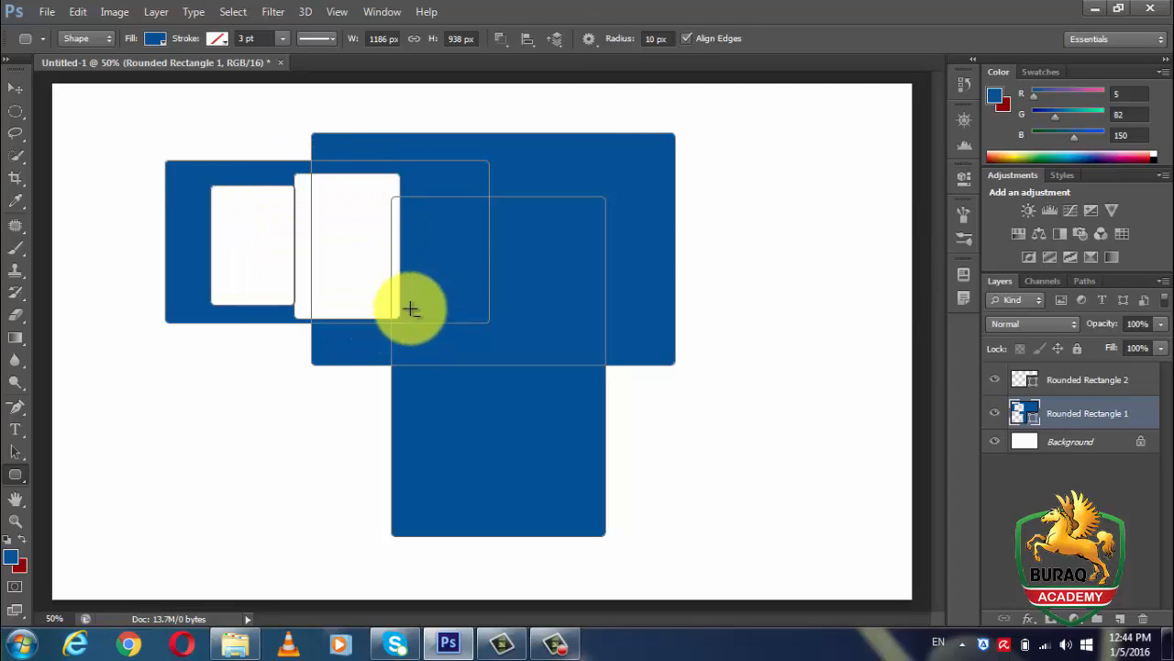
left_click_drag(420, 184, 544, 349)
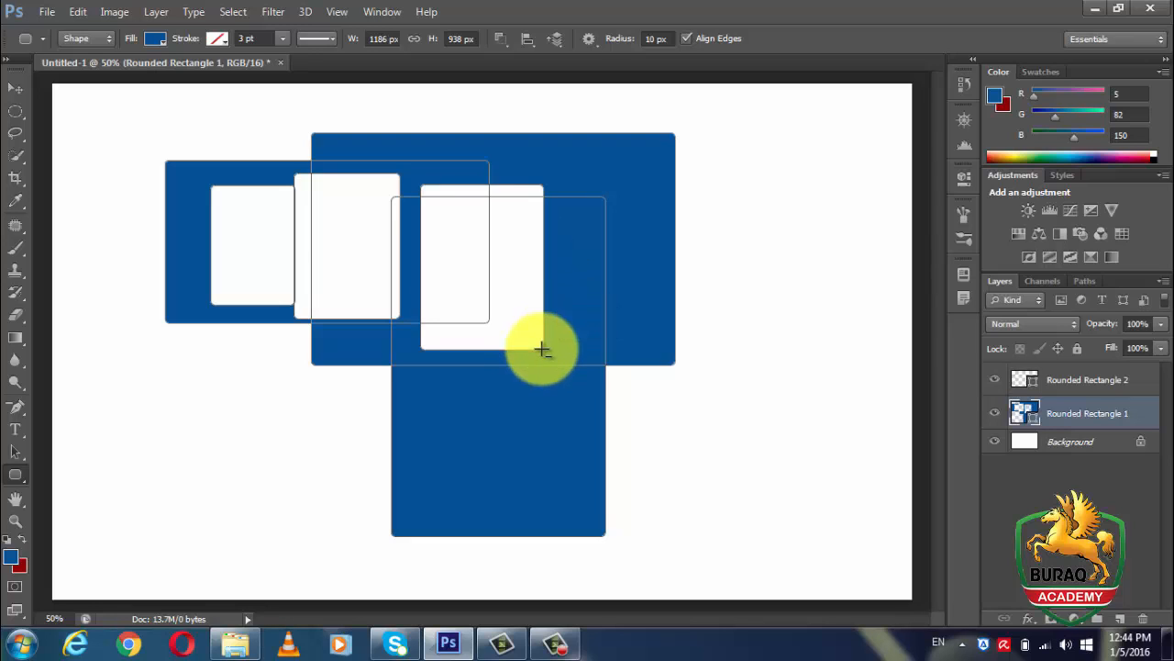
left_click_drag(560, 183, 658, 349)
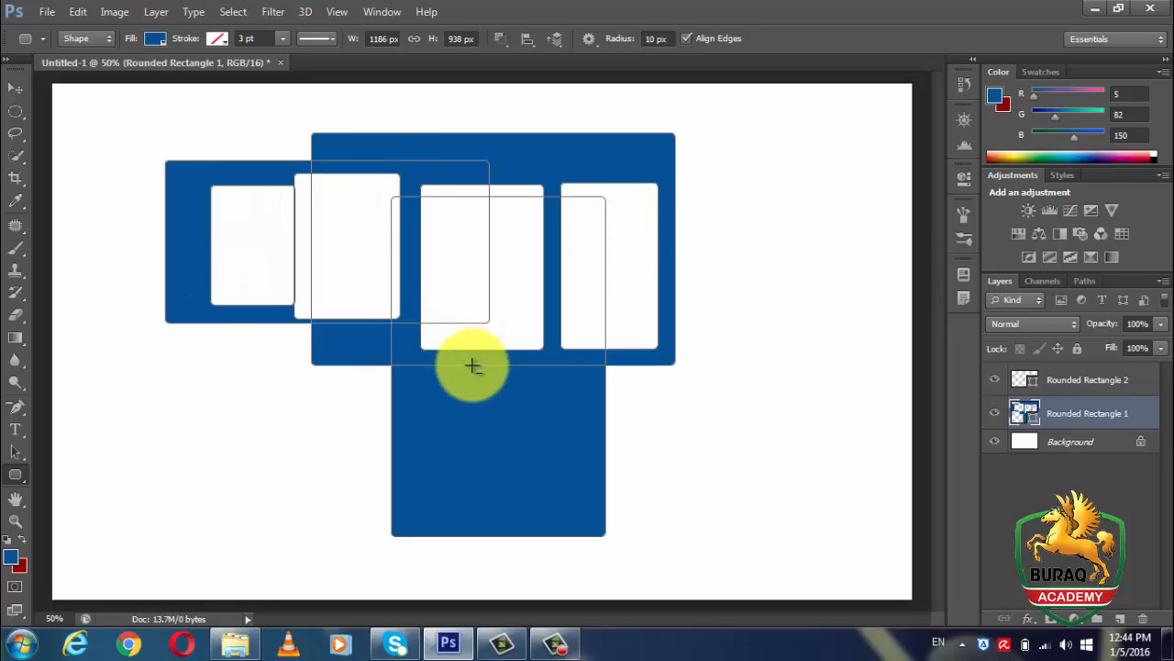
left_click_drag(438, 369, 576, 524)
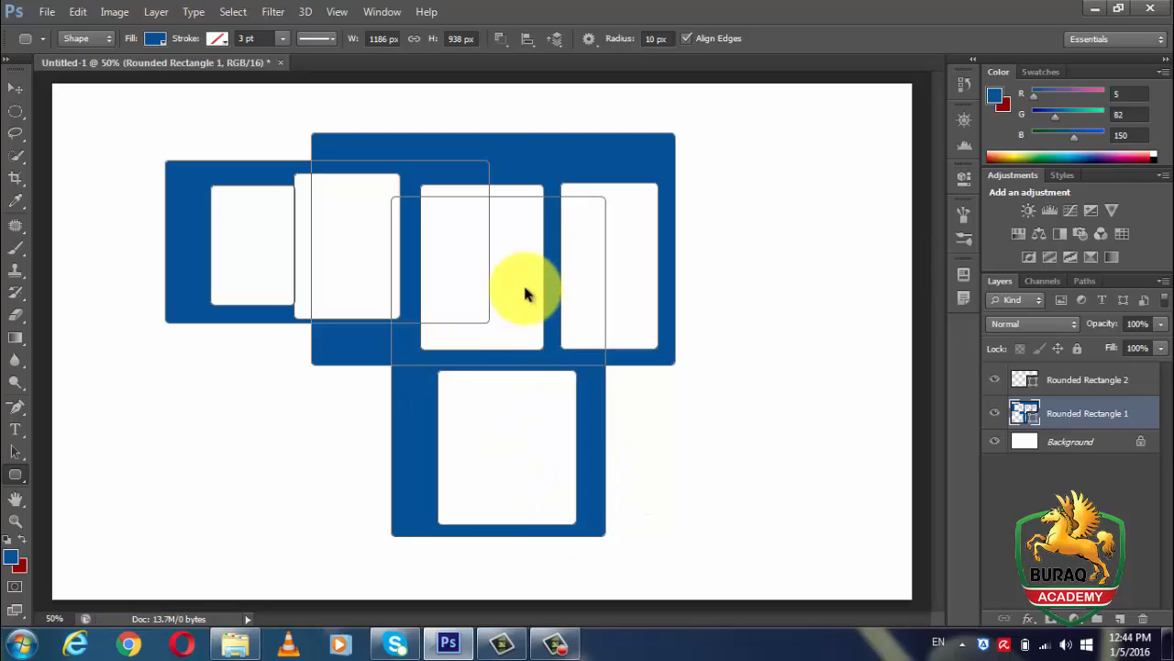
- Undo the five subtracted rounded rectangles
key("ctrl+alt+z")
key("ctrl+alt+z")
key("ctrl+alt+z")
key("ctrl+alt+z")
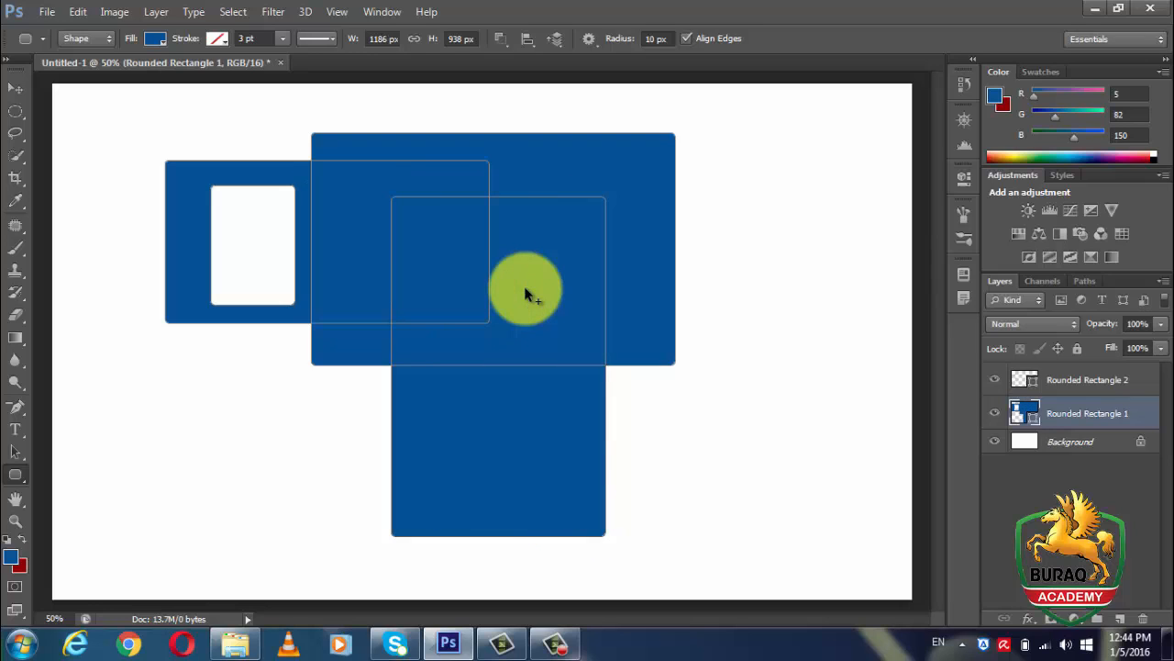
key("ctrl+alt+z")
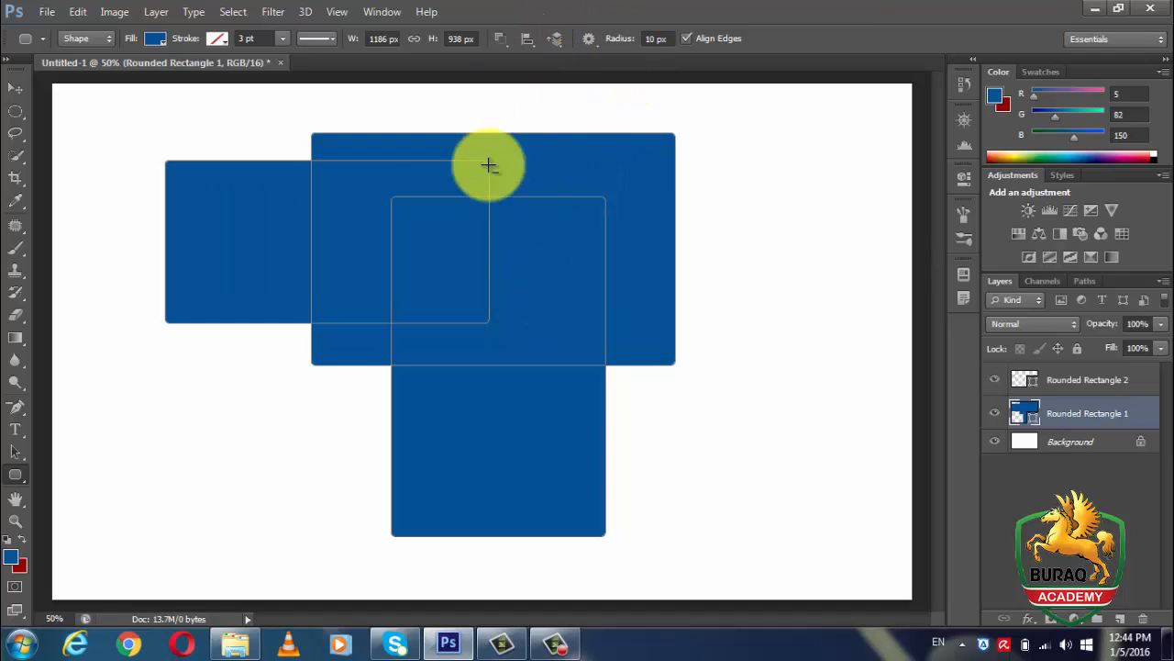
- Intersect the blue shape with a large rounded rectangle drawn over its upper right part using Intersect Shape Areas, and reposition the result
left_click(499, 39)
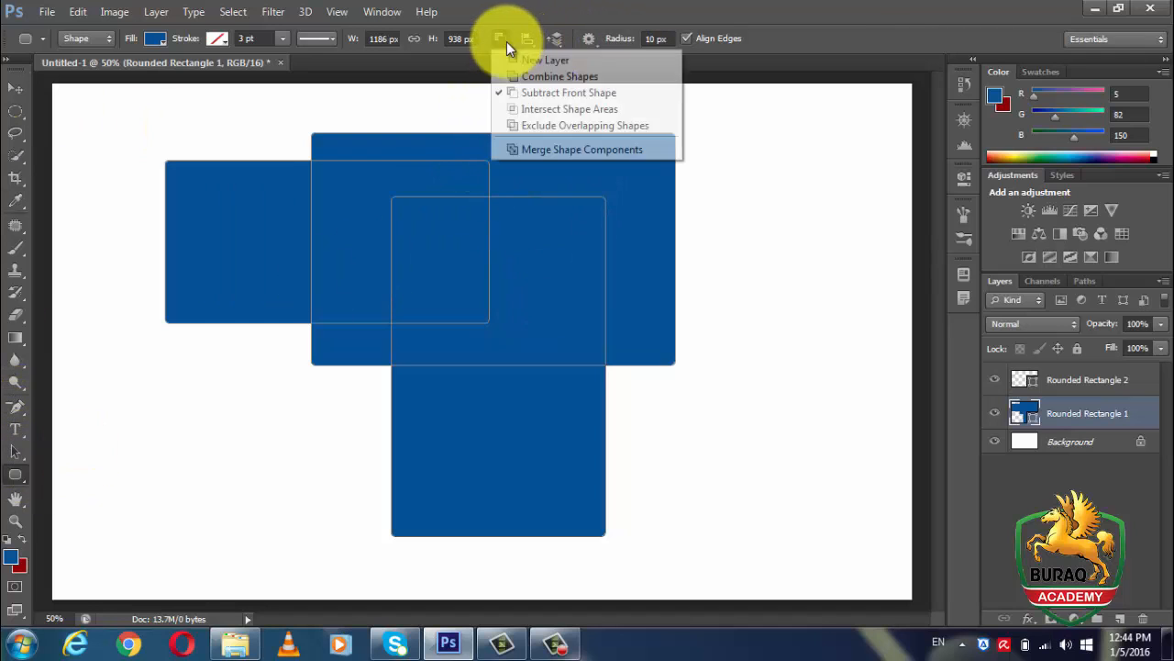
left_click(539, 111)
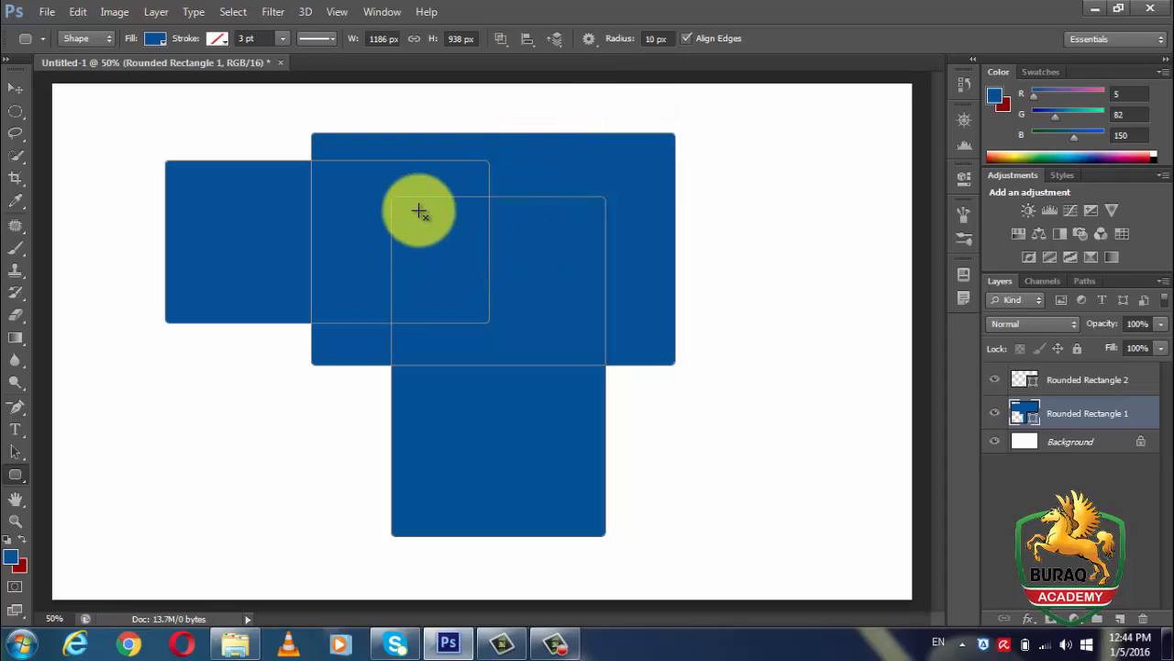
left_click_drag(292, 130, 792, 401)
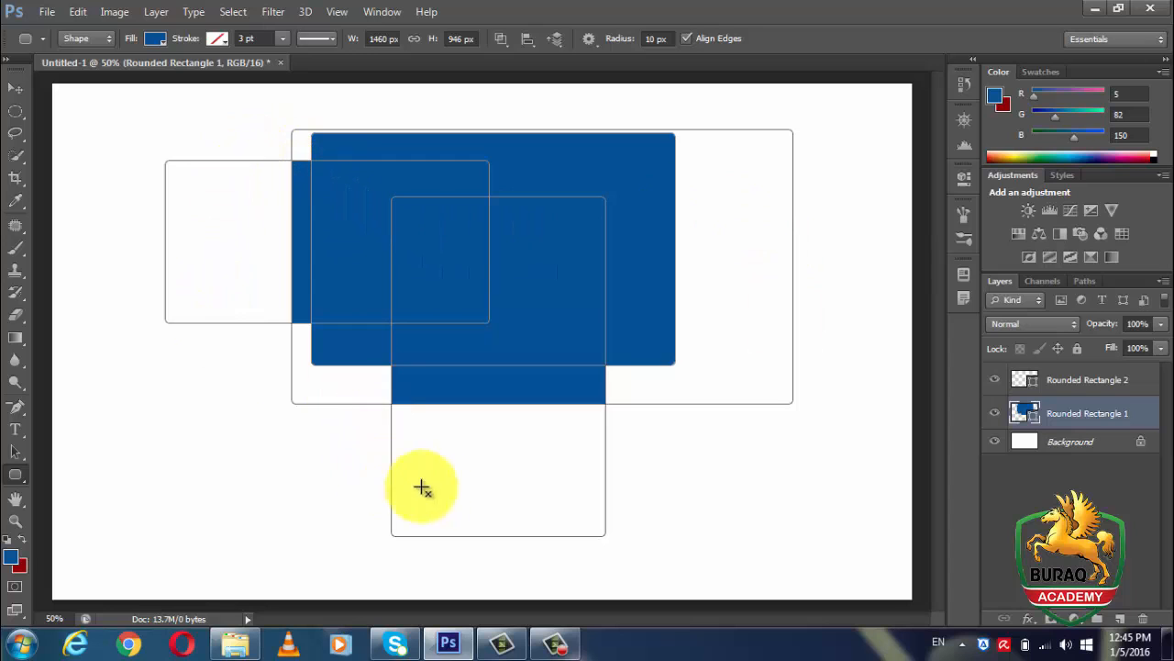
left_click(15, 89)
left_click_drag(419, 205, 365, 257)
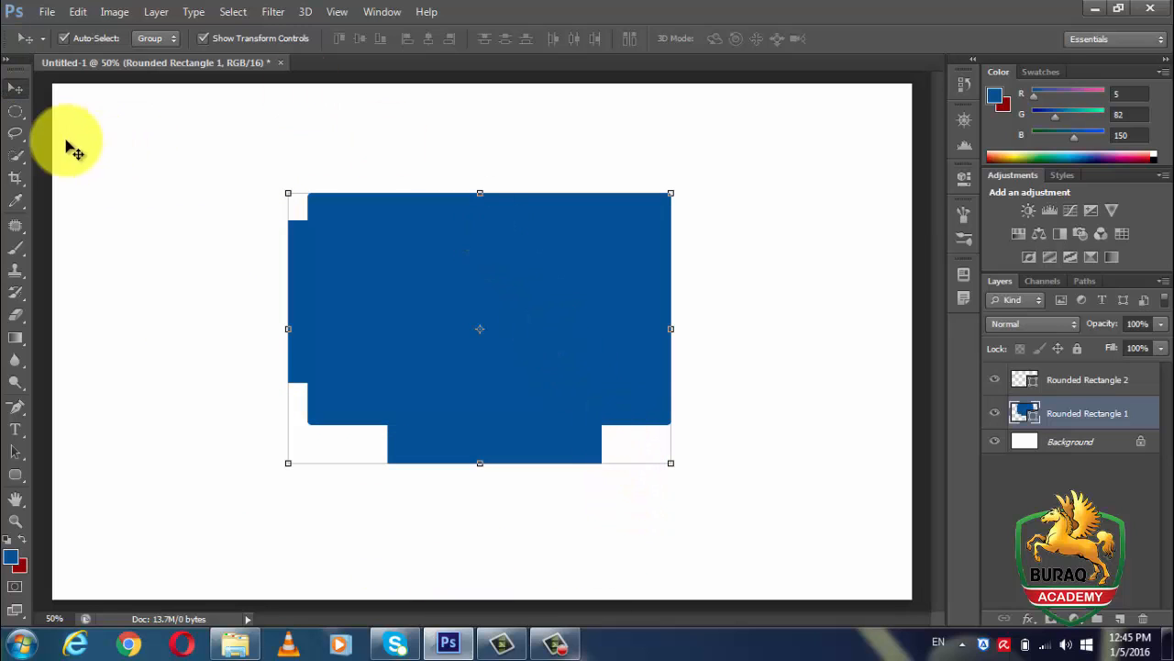
mouse_move(402, 299)
left_mouse_down()
mouse_move(456, 254)
mouse_move(412, 303)
left_mouse_up()
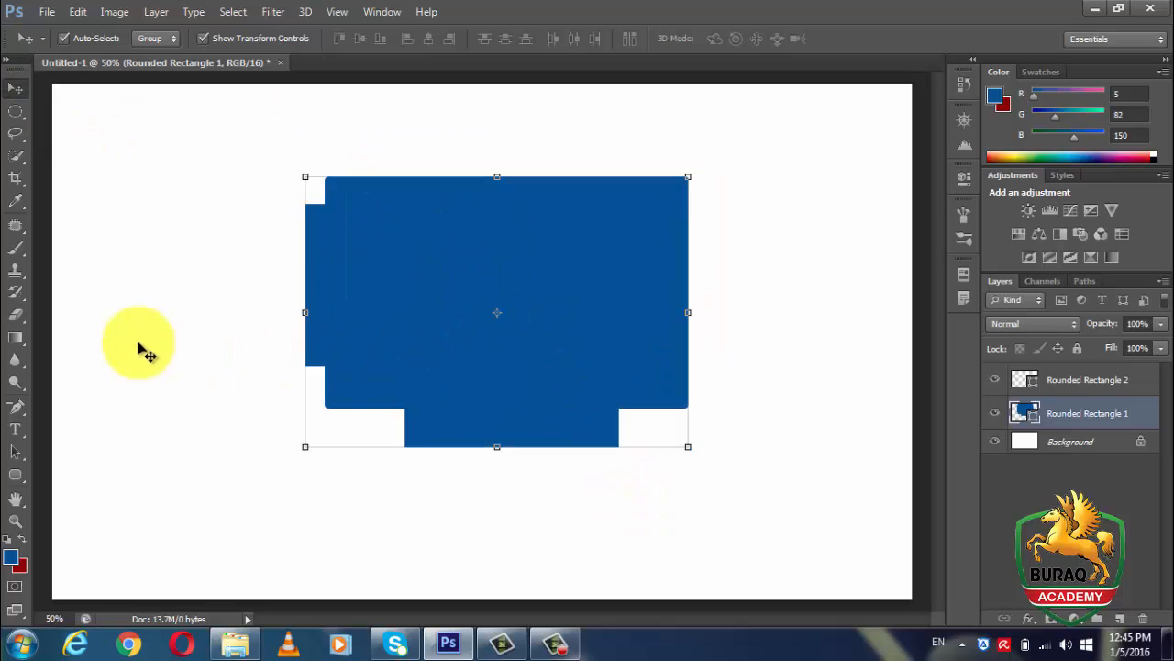
- Cut a large rounded rectangle out of the blue shape with Exclude Overlapping Shapes
left_click(20, 475)
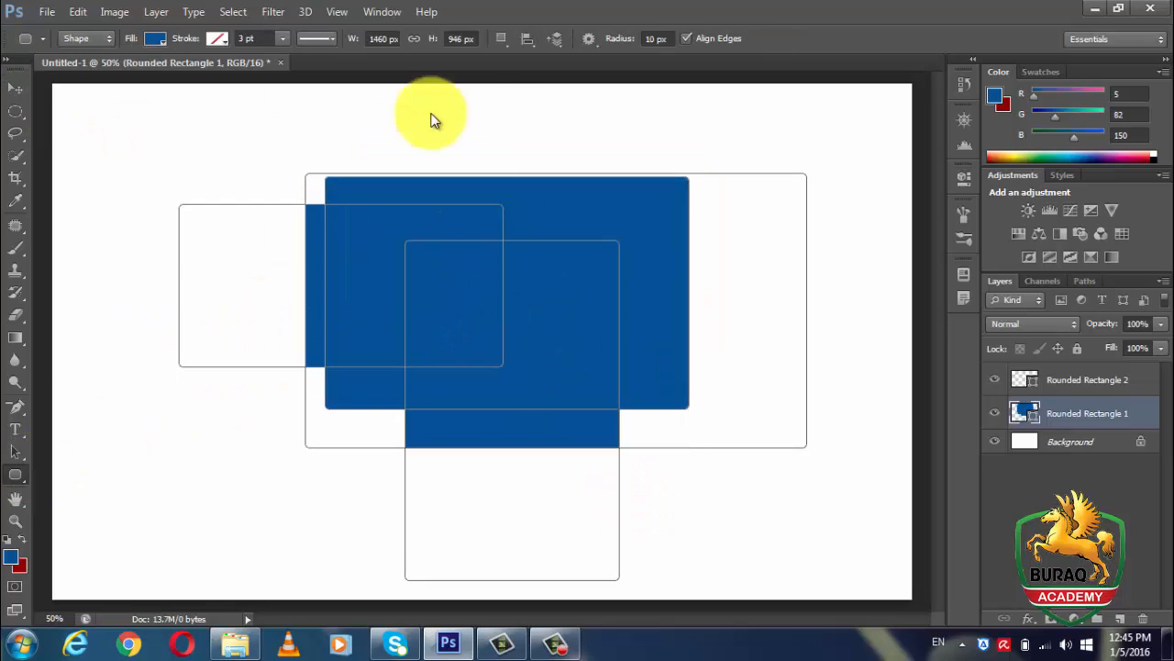
left_click(502, 39)
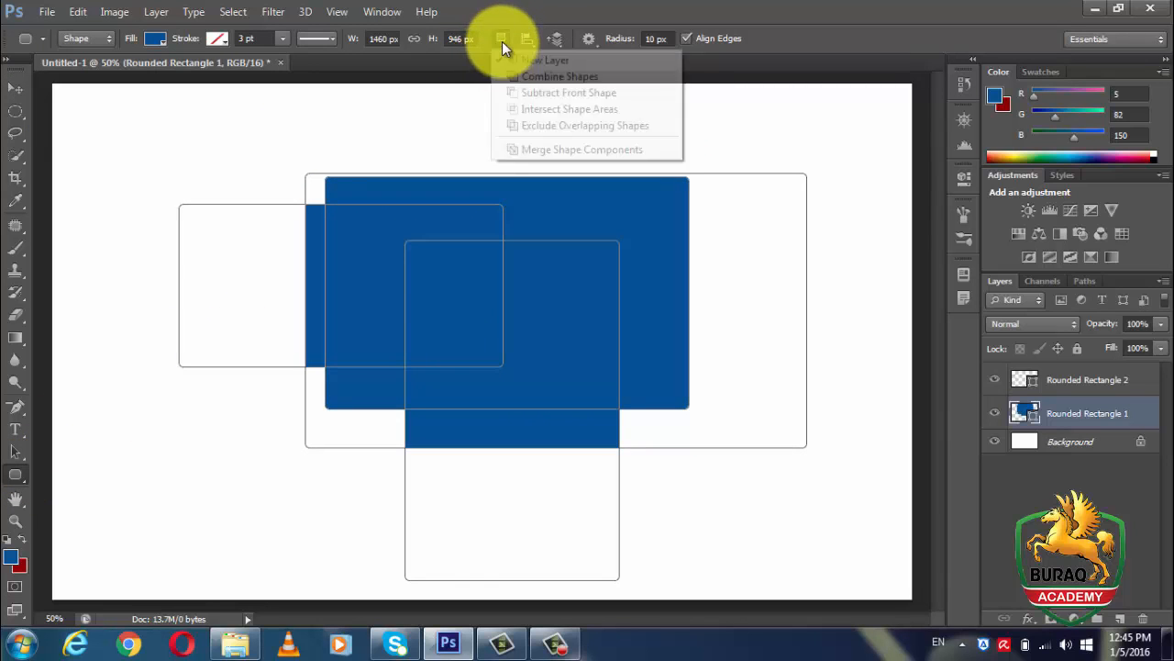
left_click(519, 126)
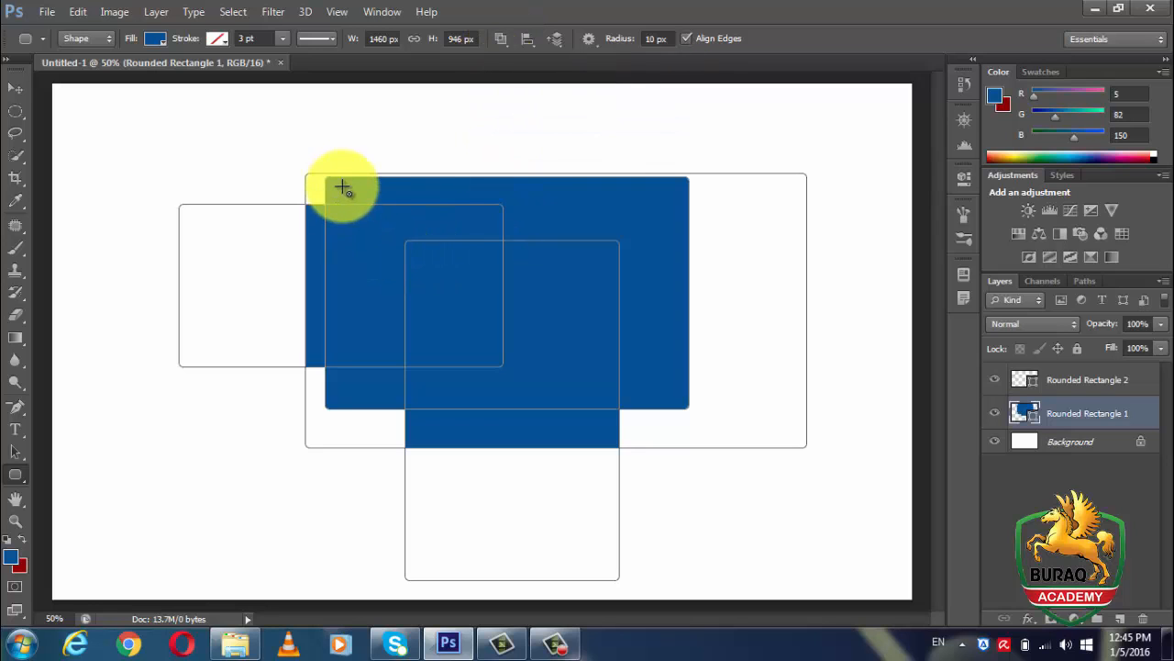
left_click_drag(349, 192, 605, 376)
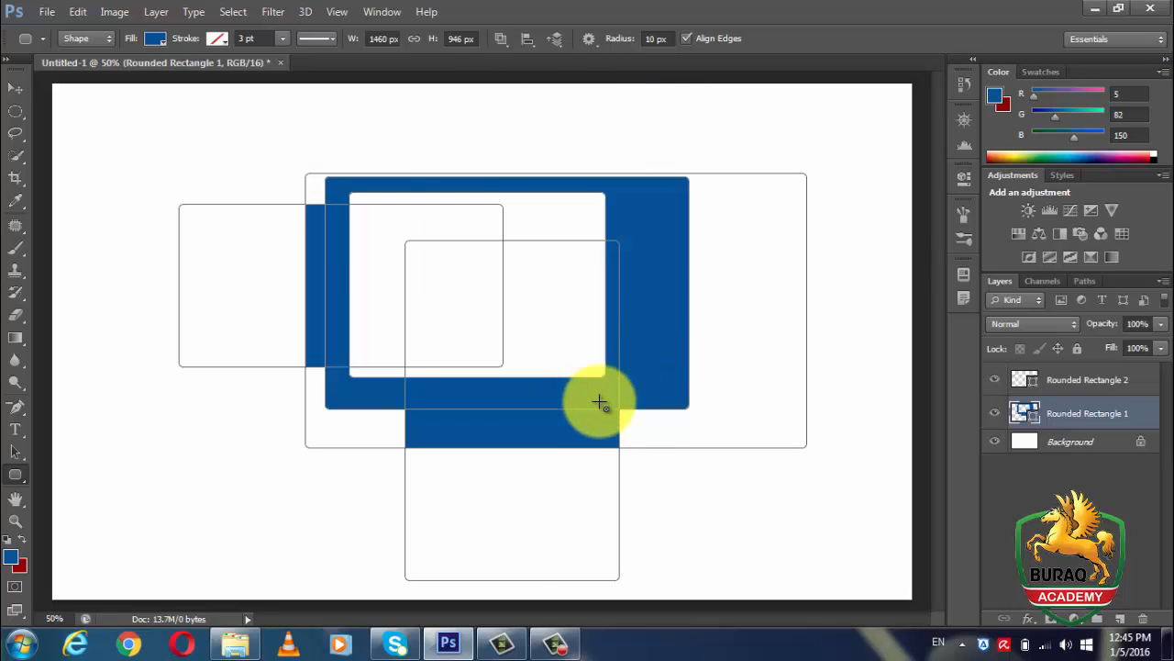
left_click(15, 88)
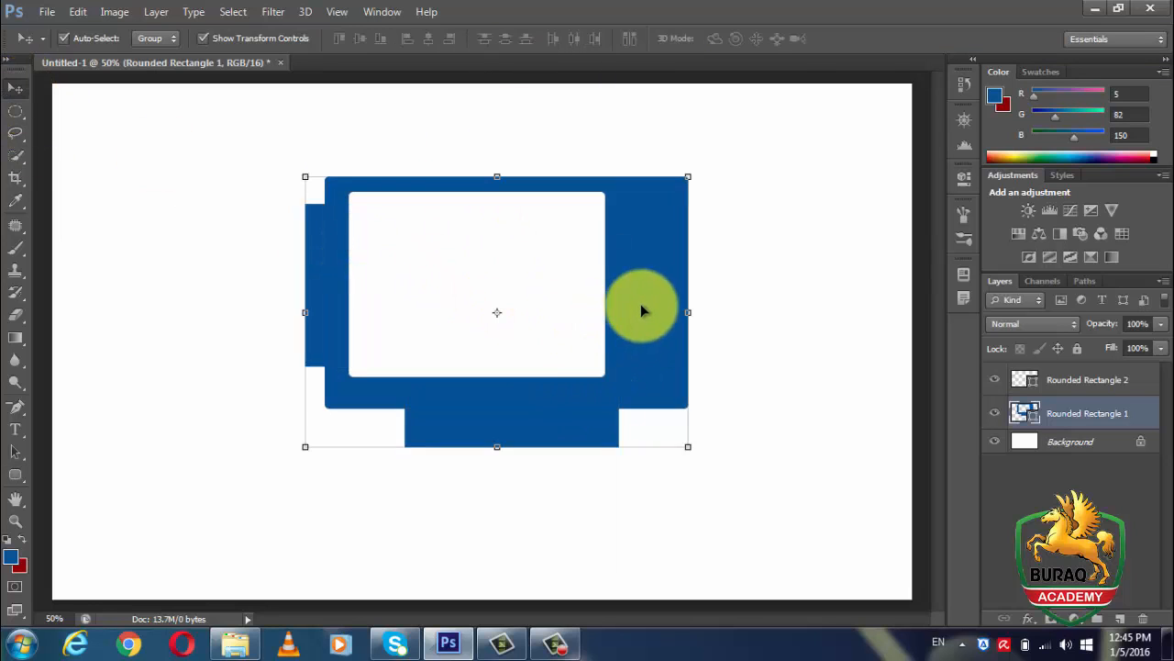
- Move the blue shape with its cut-out around the canvas
left_click_drag(570, 308, 645, 332)
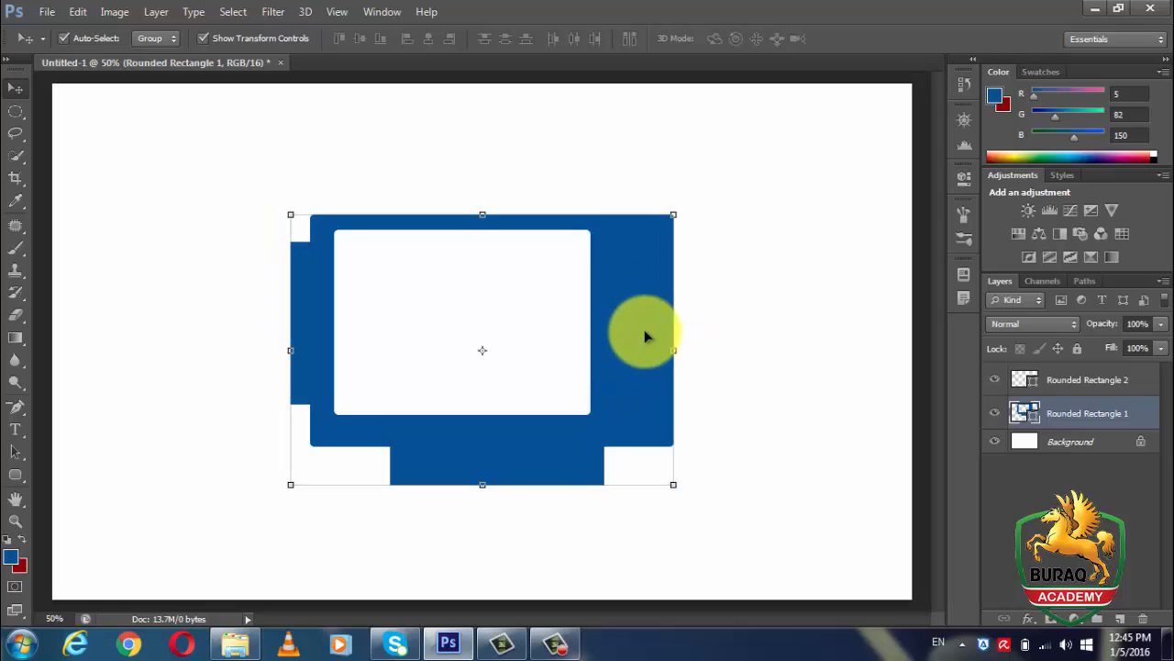
left_click_drag(637, 333, 643, 318)
left_click_drag(630, 347, 652, 319)
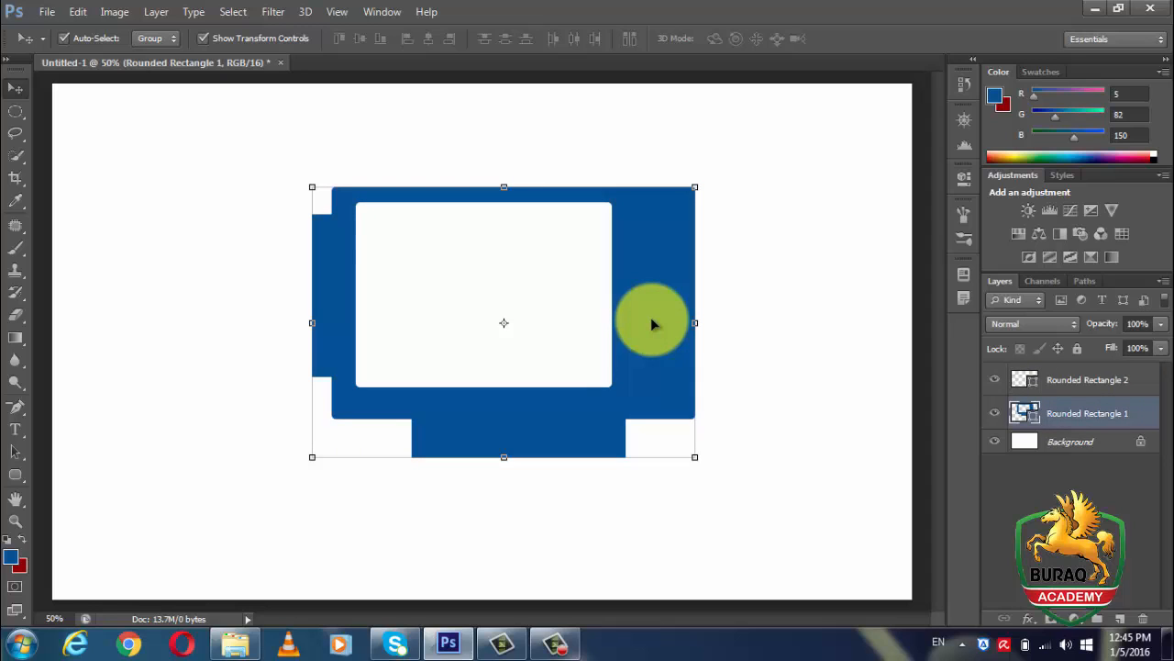
left_click_drag(654, 323, 659, 353)
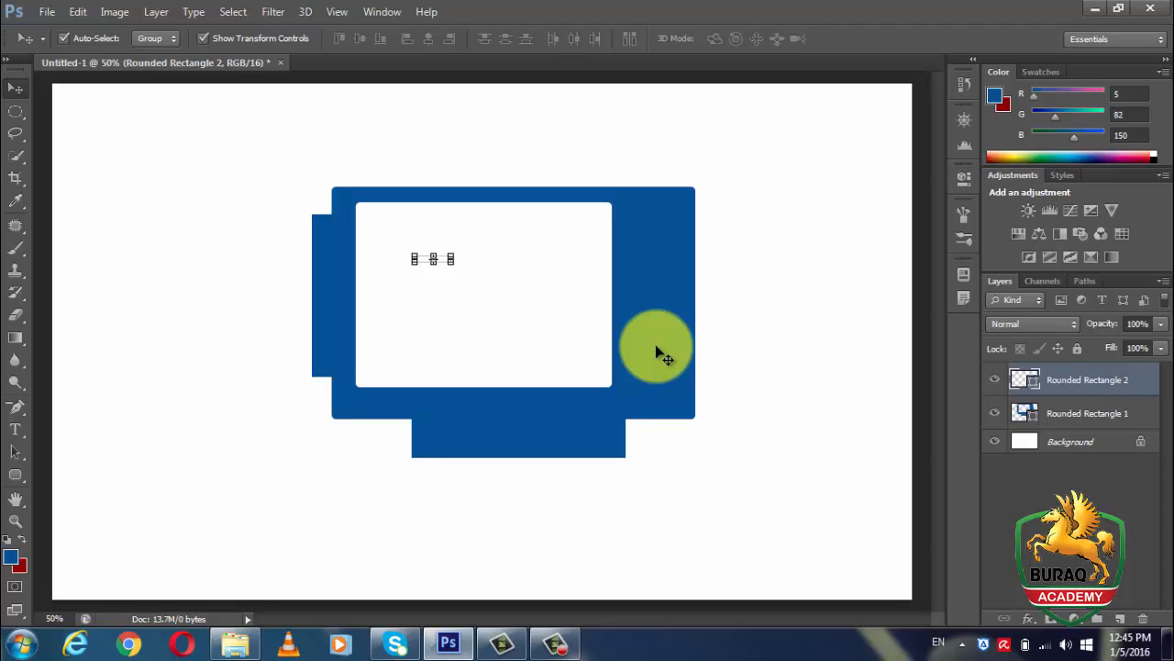
left_click_drag(671, 309, 619, 315)
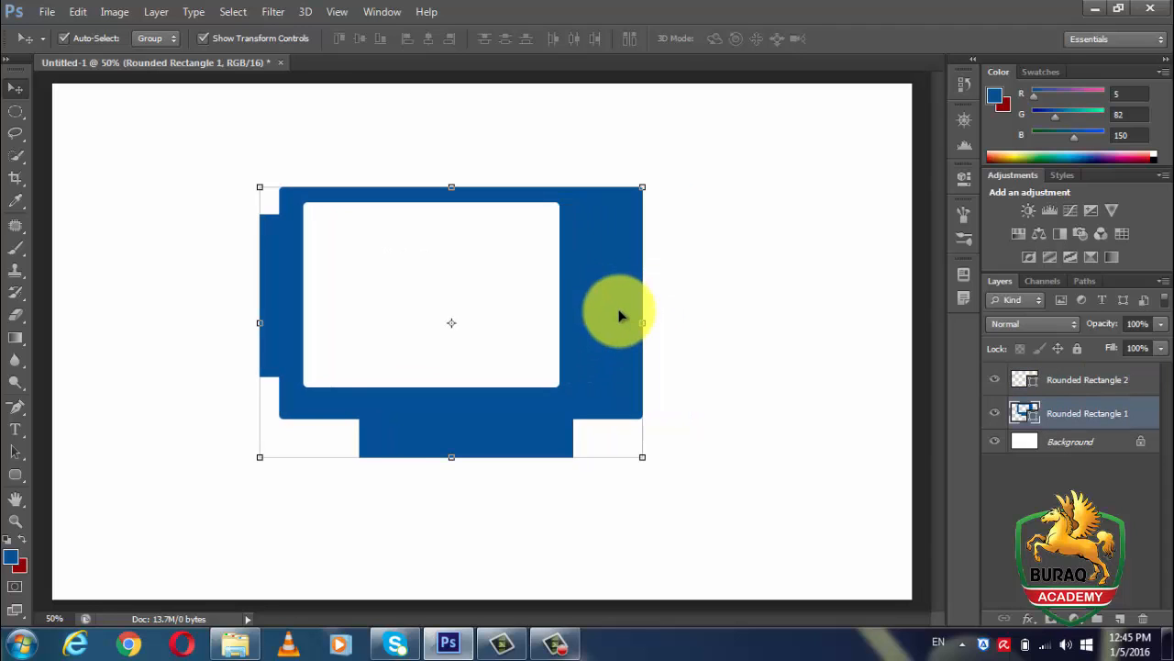
- Delete the Rounded Rectangle 1 and Rounded Rectangle 2 layers, leaving only the Background layer
key("Delete")
left_click(1062, 392)
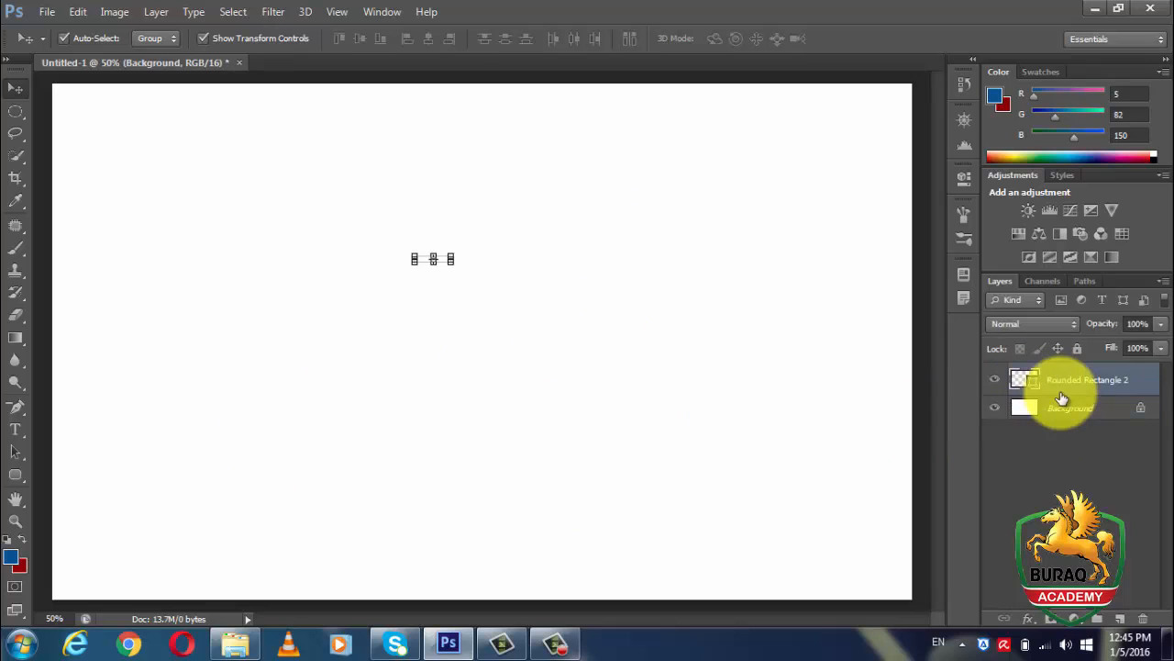
left_click_drag(1065, 394, 1143, 622)
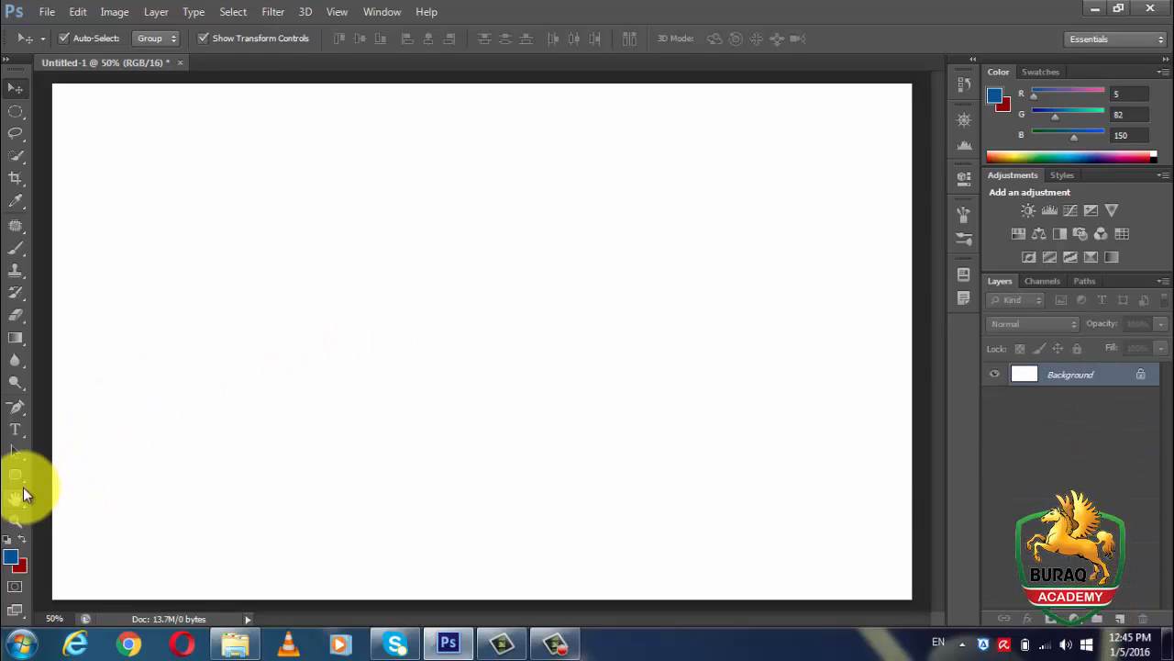
- Draw a blue rounded rectangle about 688 × 334 px in the canvas's upper left part and duplicate its layer
left_click(23, 478)
left_click_drag(210, 185, 505, 327)
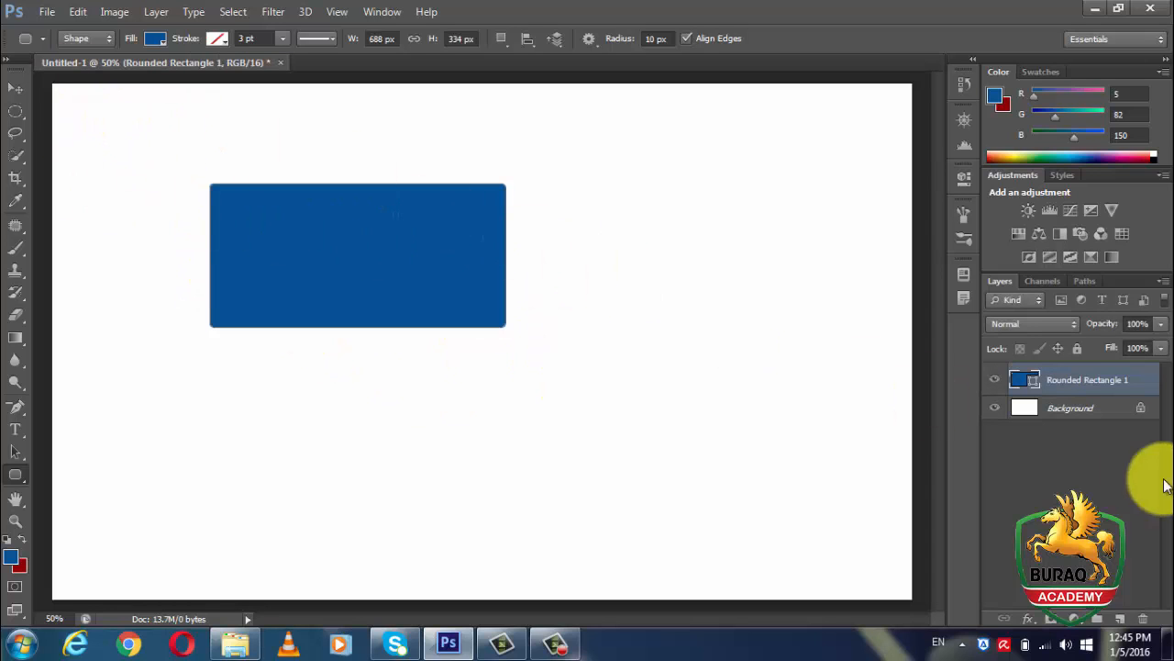
left_click_drag(1060, 379, 1119, 618)
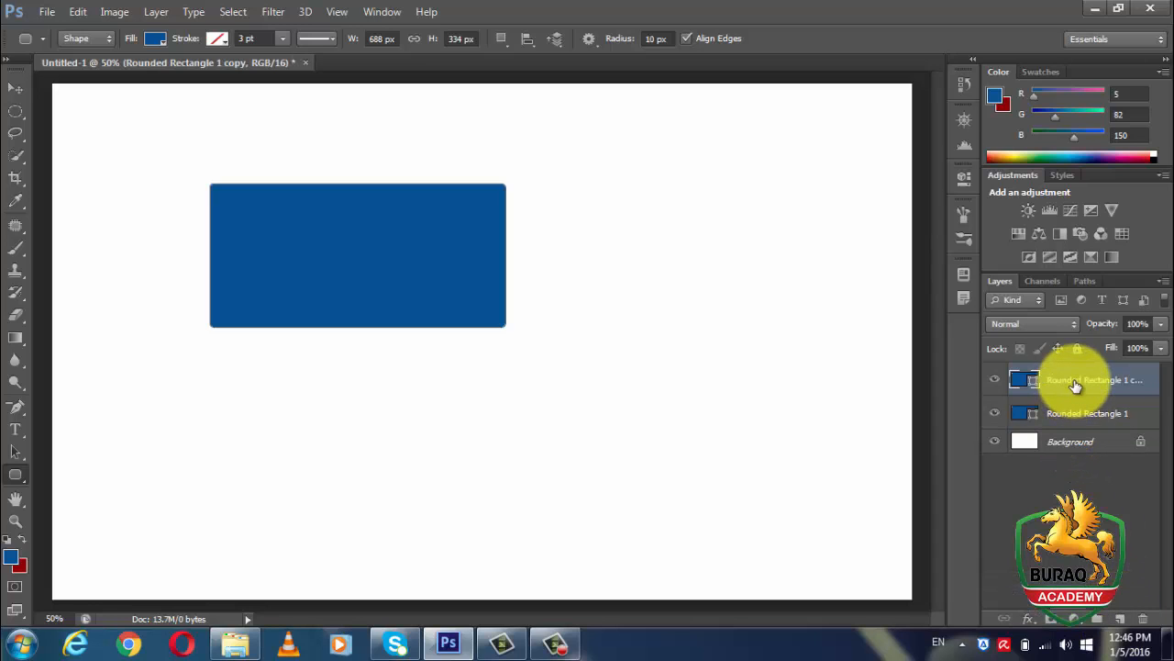
- Rename the lower rounded rectangle layer "orginal" and the upper duplicate layer "copy"
left_click(1076, 420)
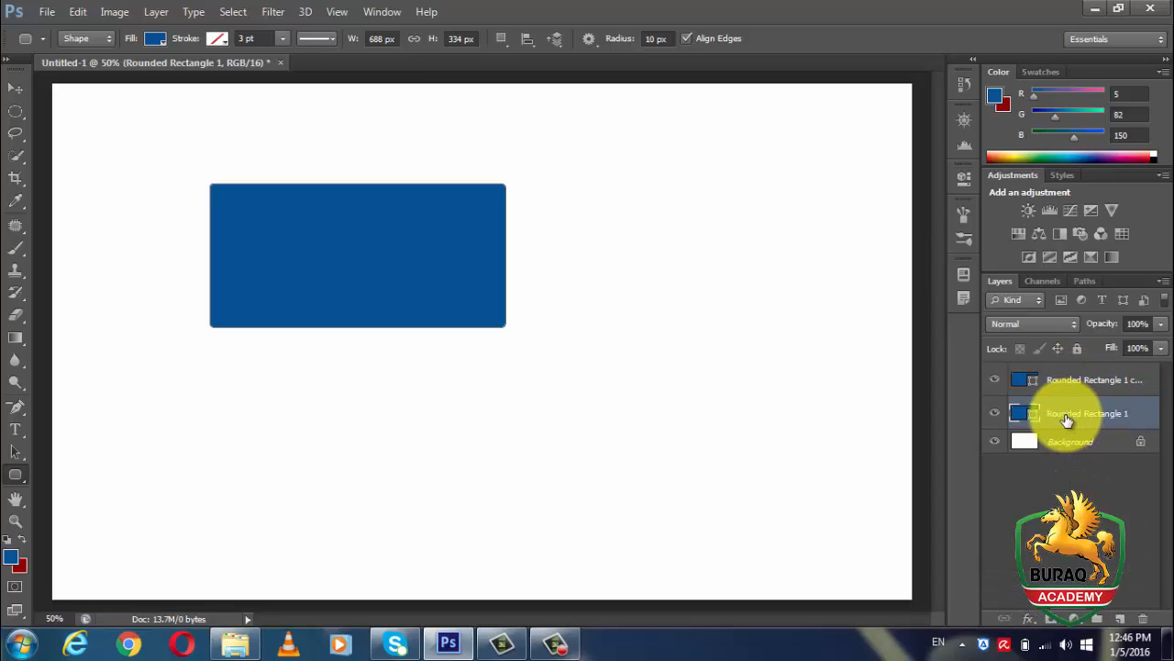
double_click(1067, 413)
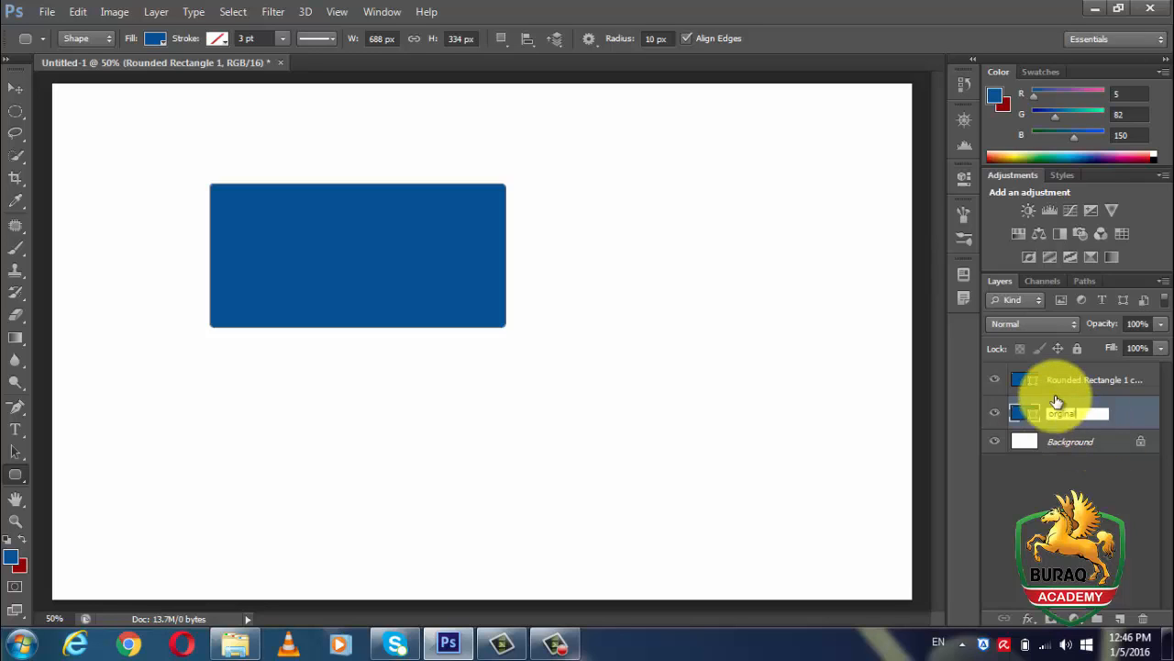
left_click(1072, 381)
double_click(1072, 382)
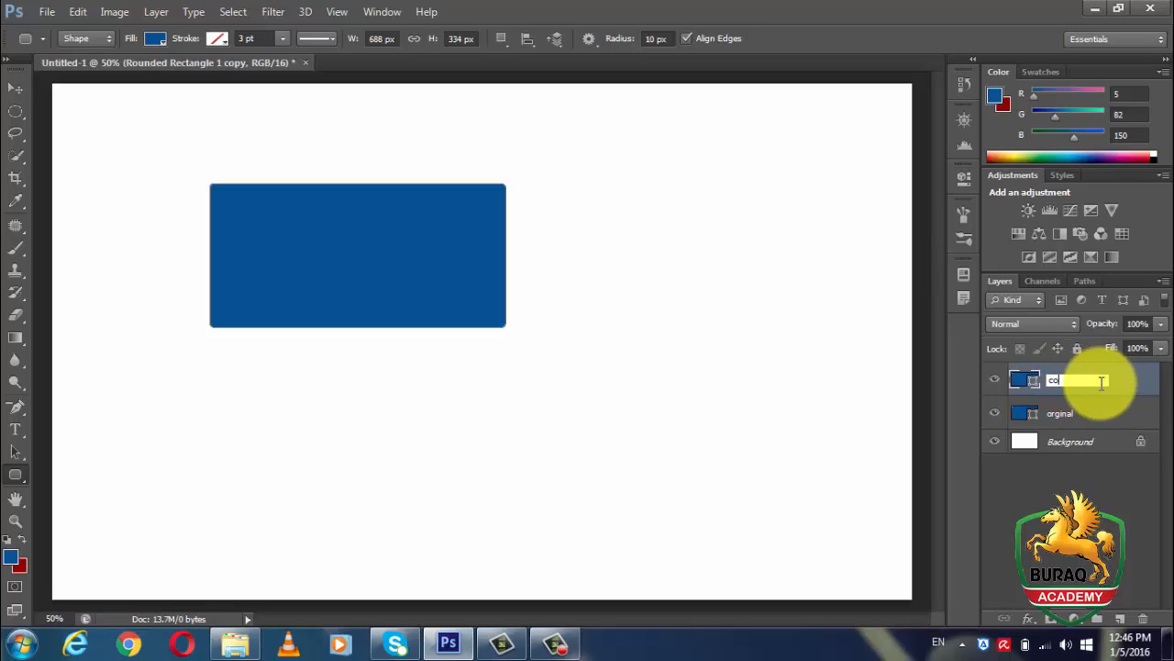
left_click(1074, 417)
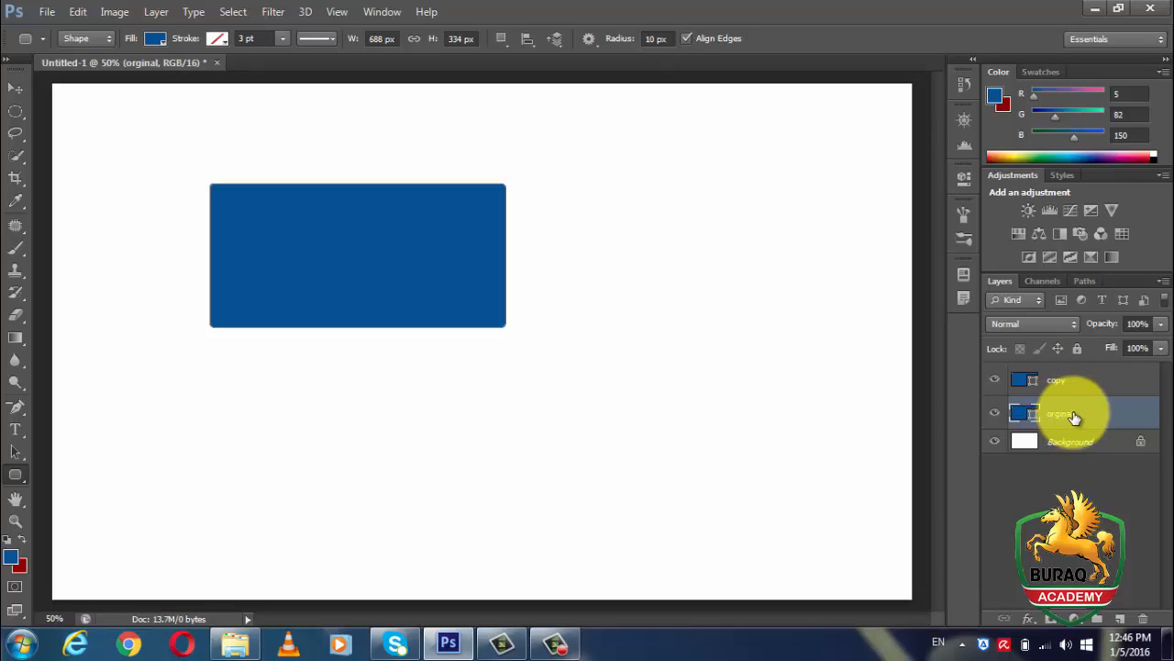
- Move the copy rectangle straight down so it sits below the orginal rectangle
left_click(1078, 378)
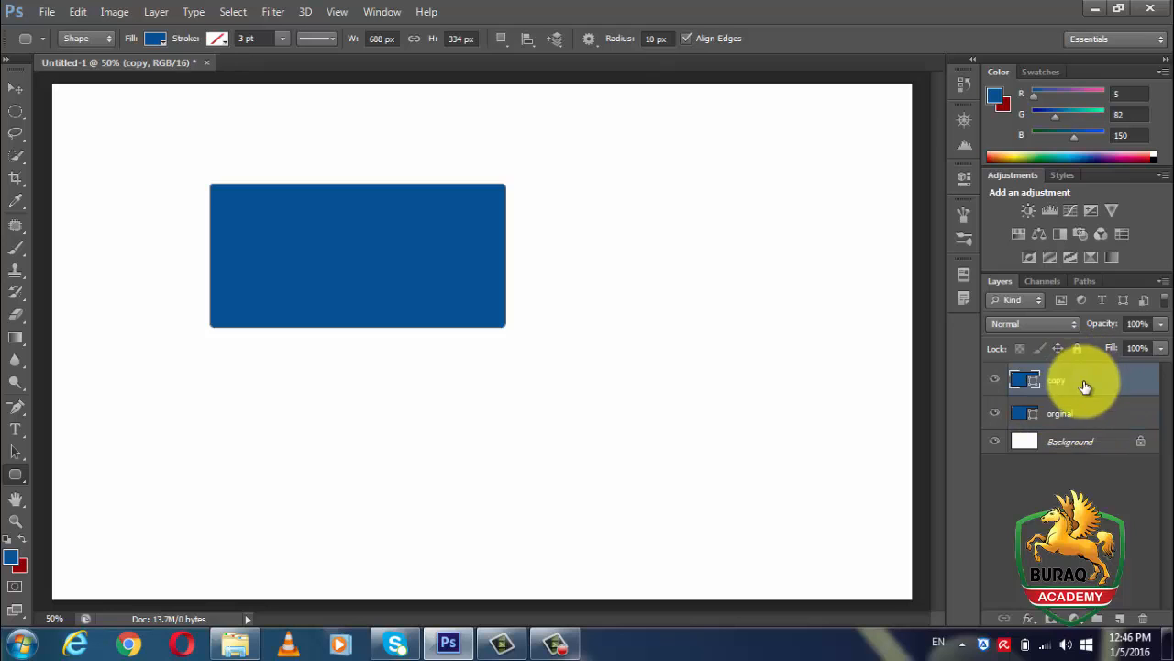
left_click(1076, 418)
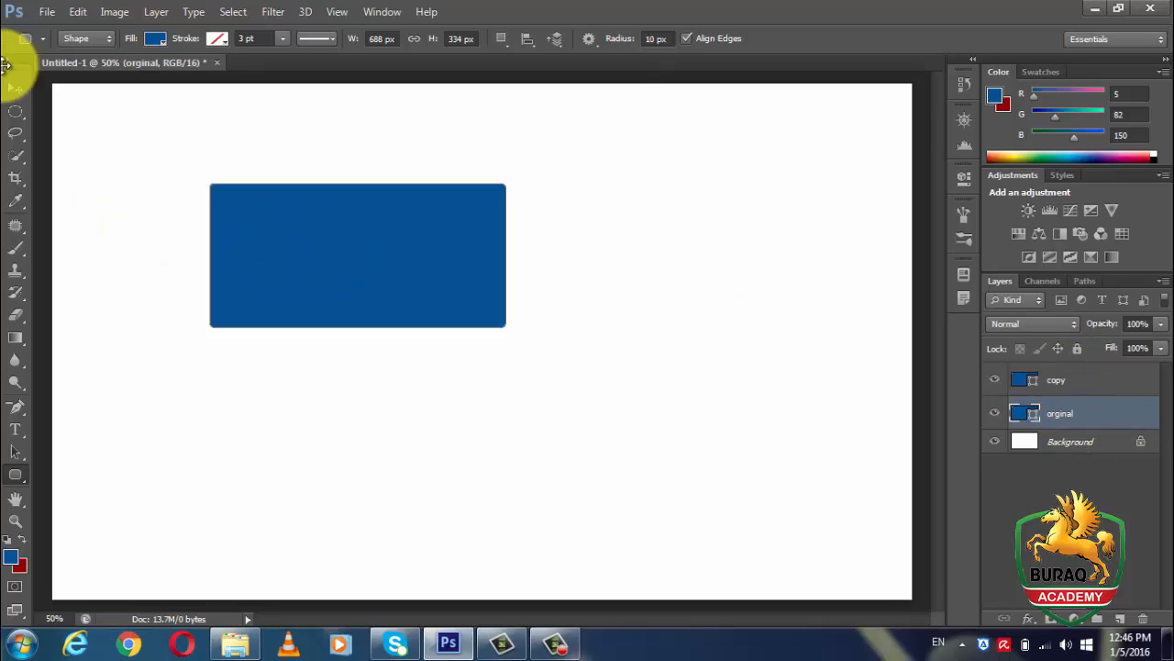
left_click(15, 86)
left_click_drag(299, 239, 300, 429)
- Select the orginal and copy rectangles alternately to check which layer each one belongs to
left_click(1064, 413)
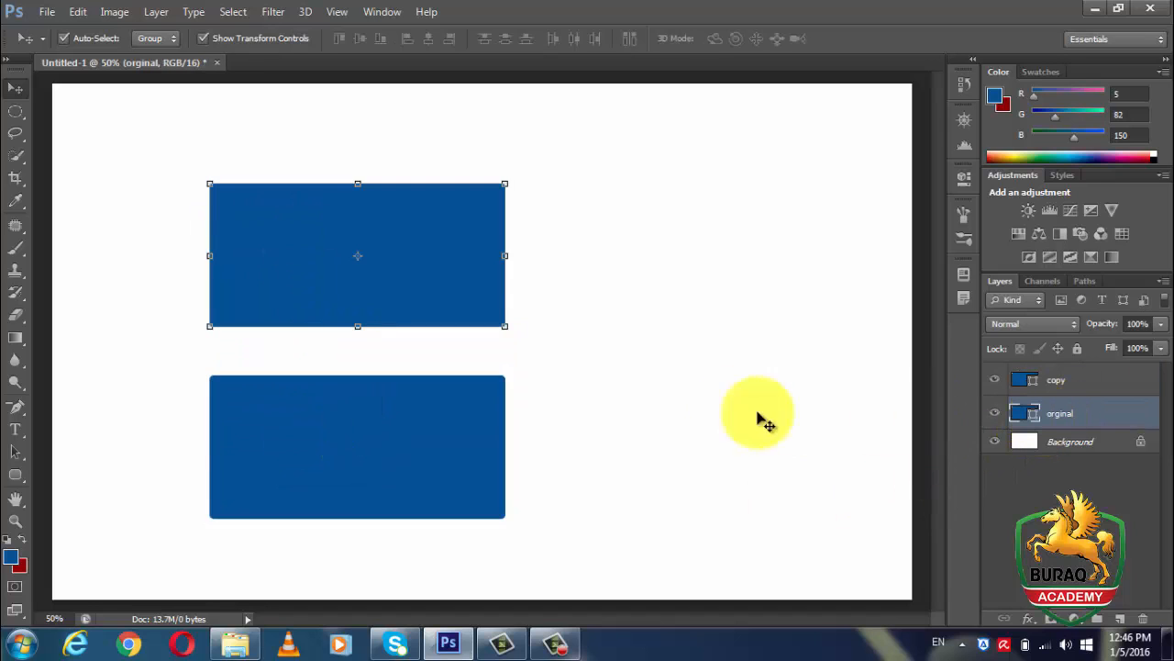
left_click(1046, 379)
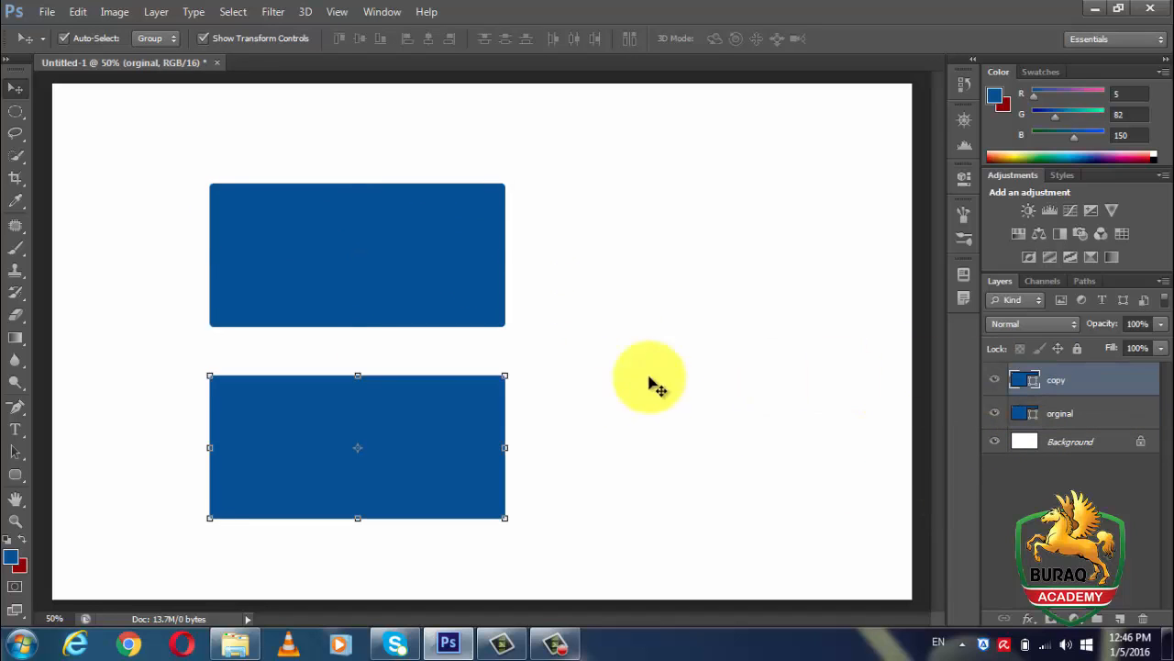
left_click(443, 290)
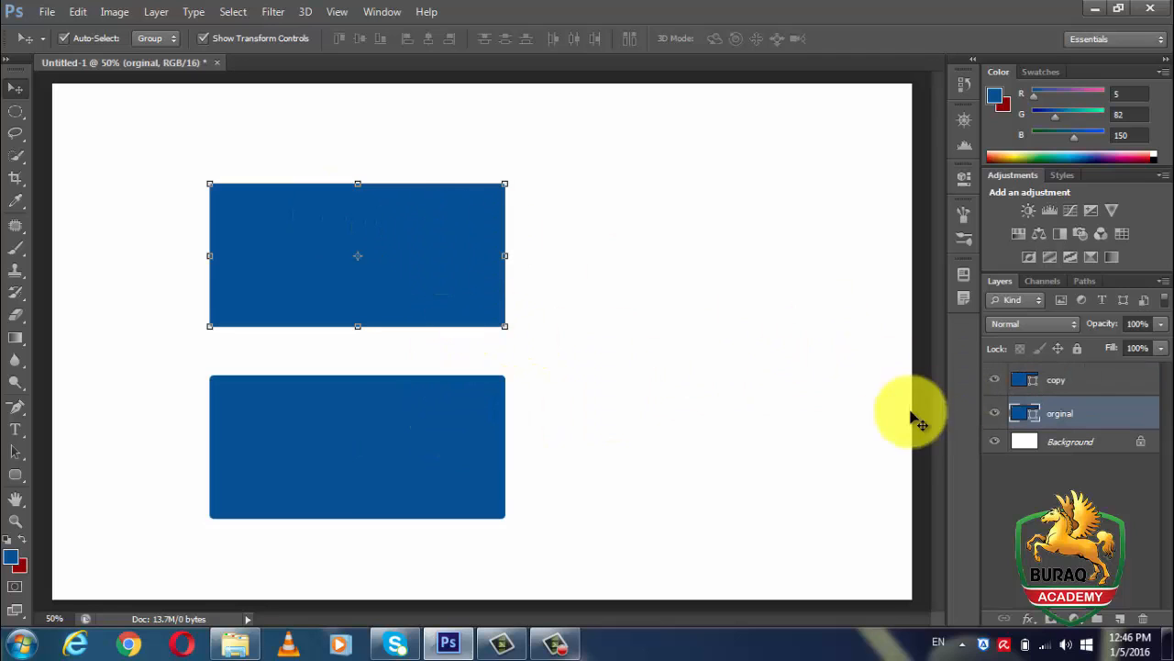
left_click(435, 424)
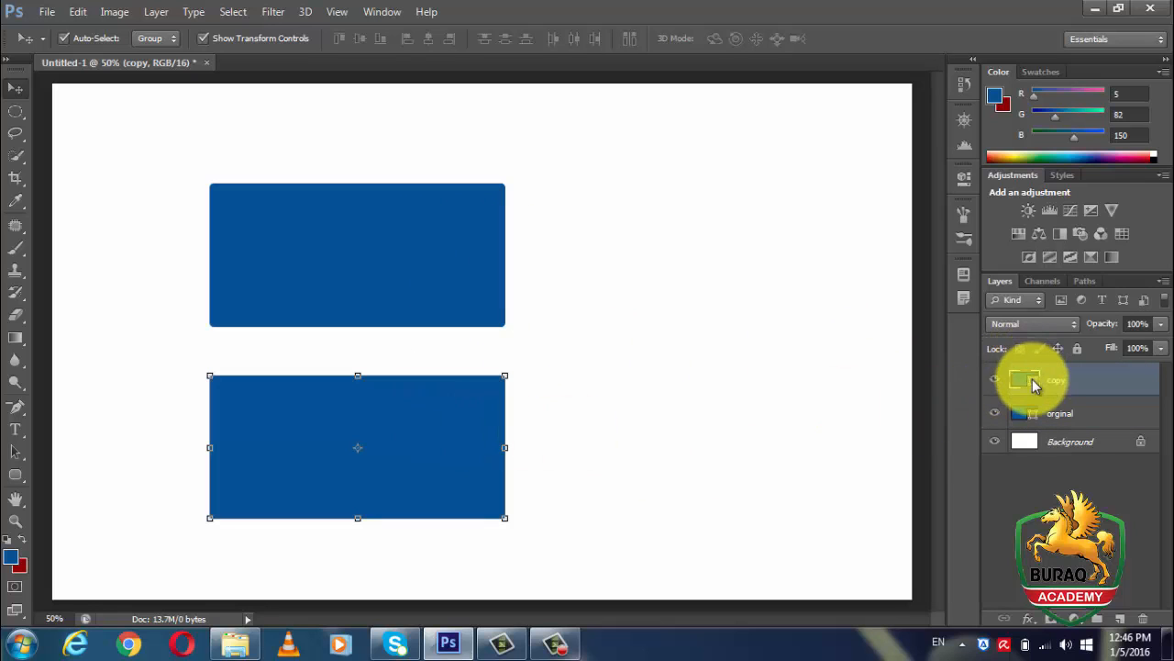
- Rasterize the orginal layer, keeping copy as a shape layer
right_click(1034, 384)
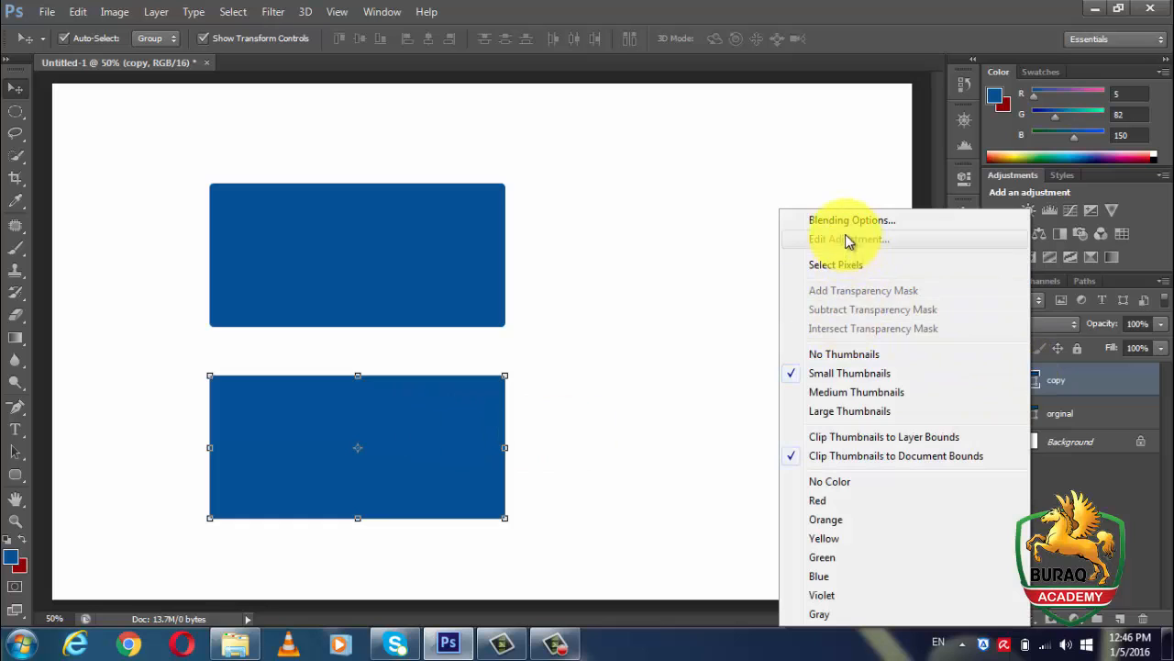
left_click(1029, 379)
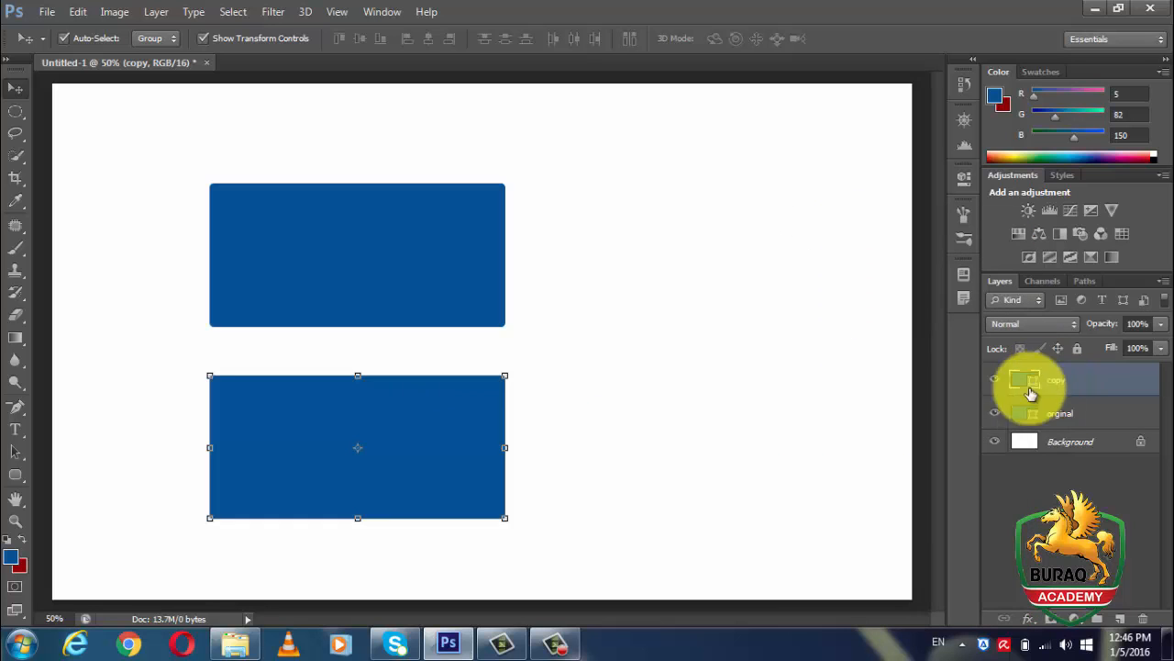
left_click(1041, 415)
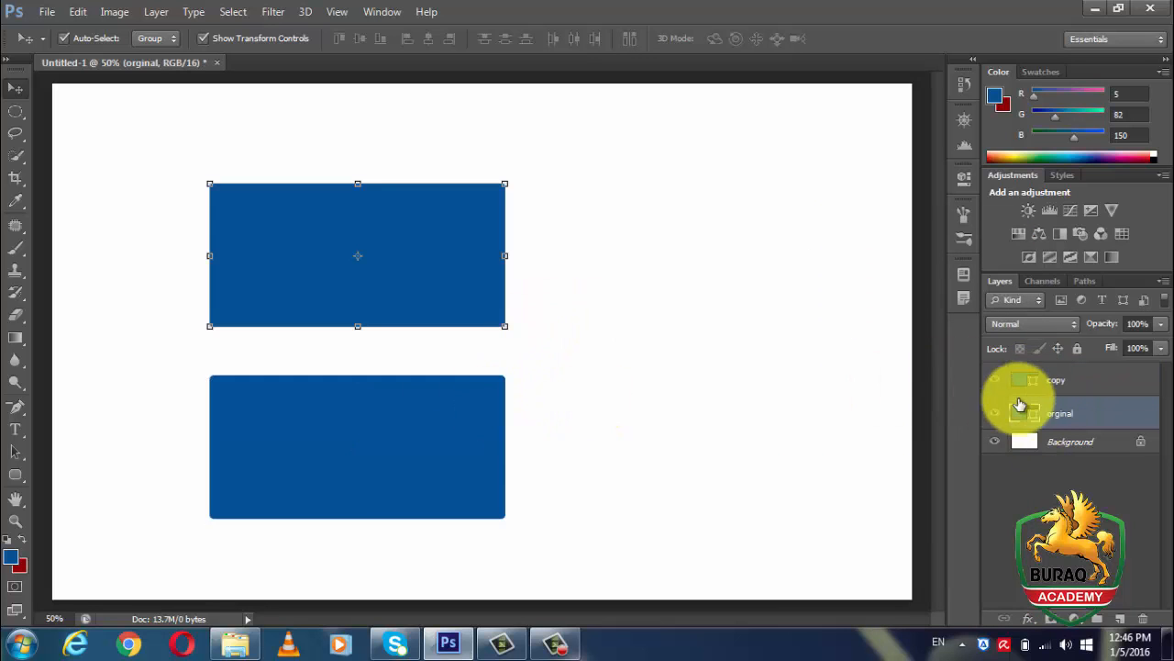
right_click(1027, 409)
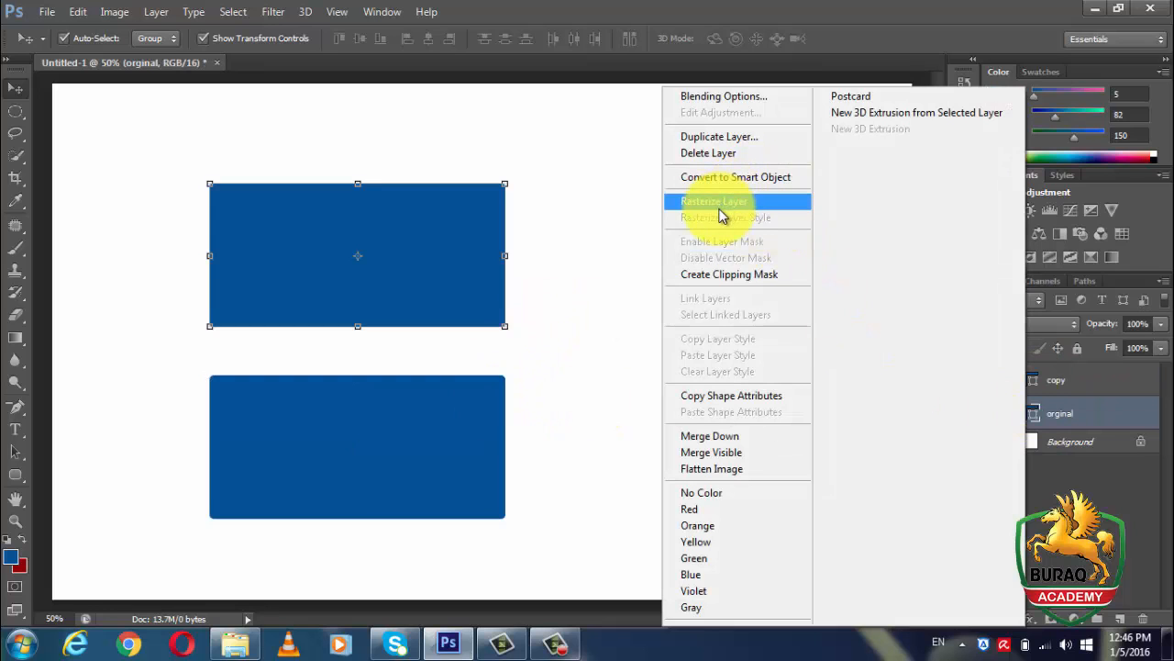
left_click(719, 209)
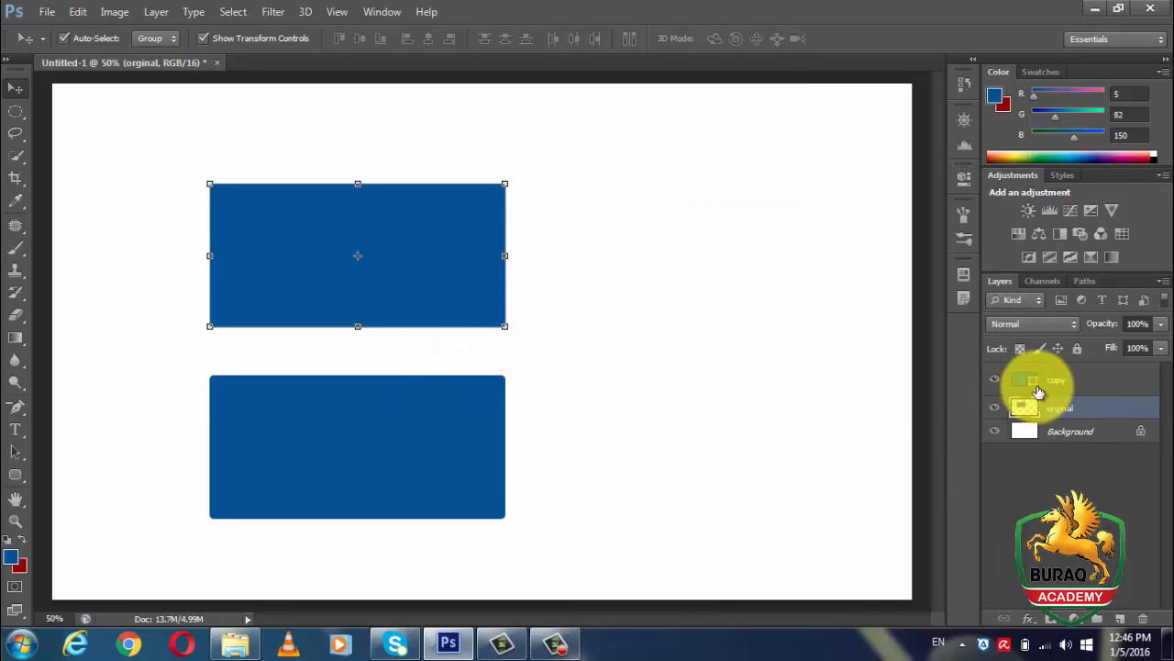
double_click(1057, 378)
right_click(1057, 379)
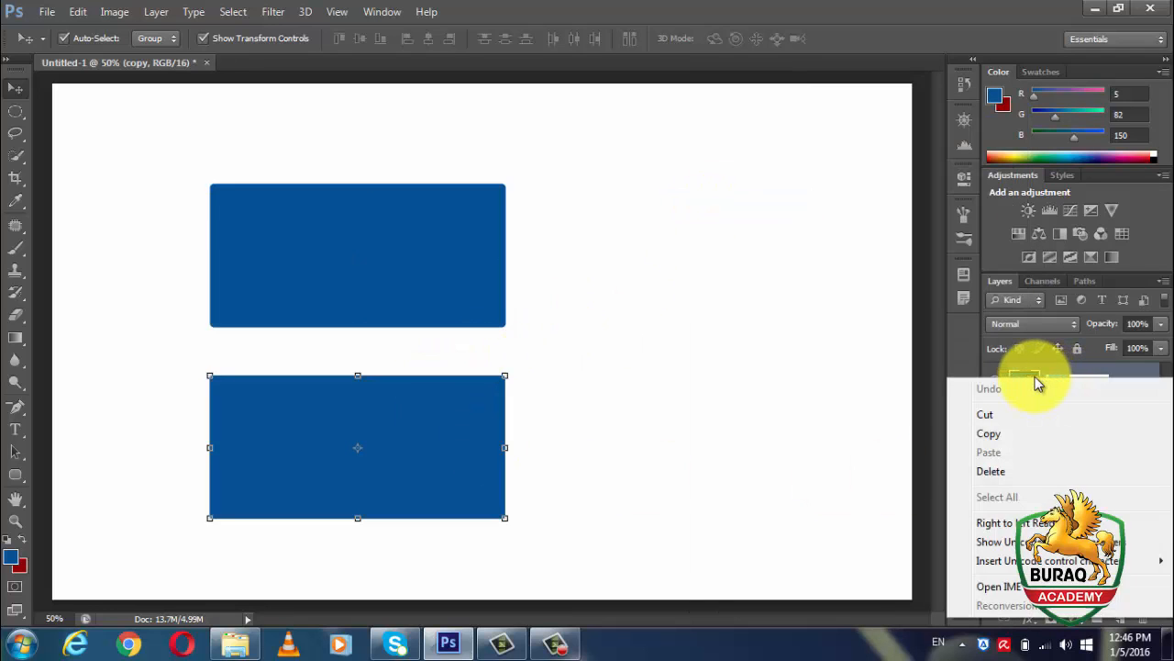
left_click(1034, 376)
double_click(1034, 375)
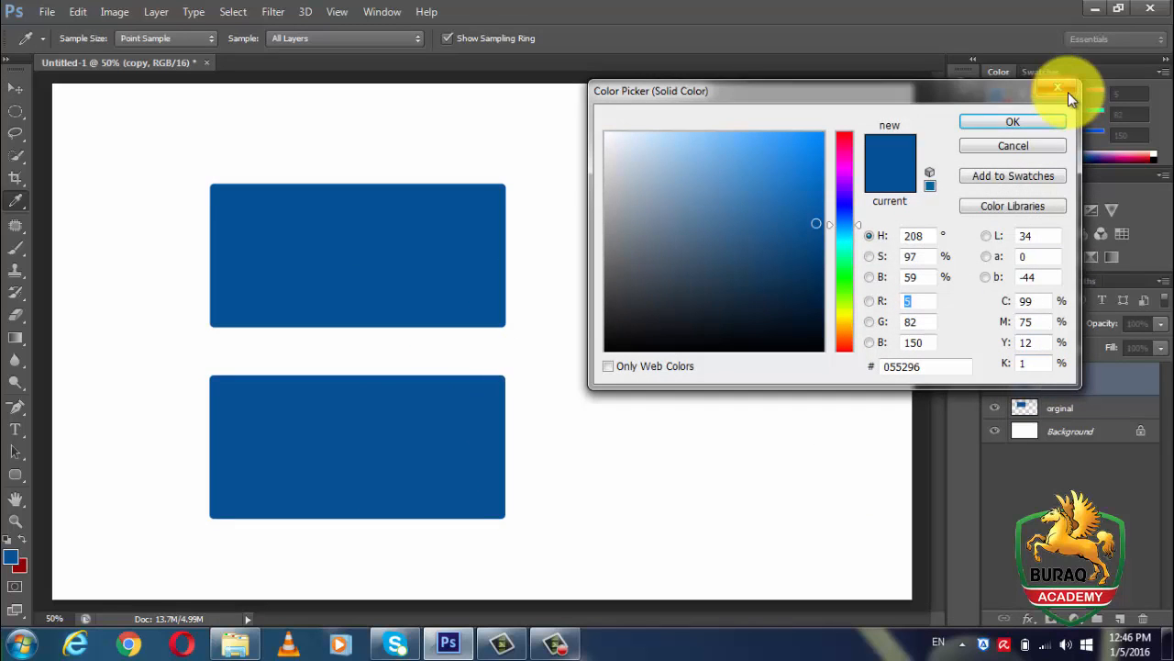
left_click(1058, 89)
- Compare the layer options offered for the copy shape layer and the rasterized orginal layer
right_click(1043, 378)
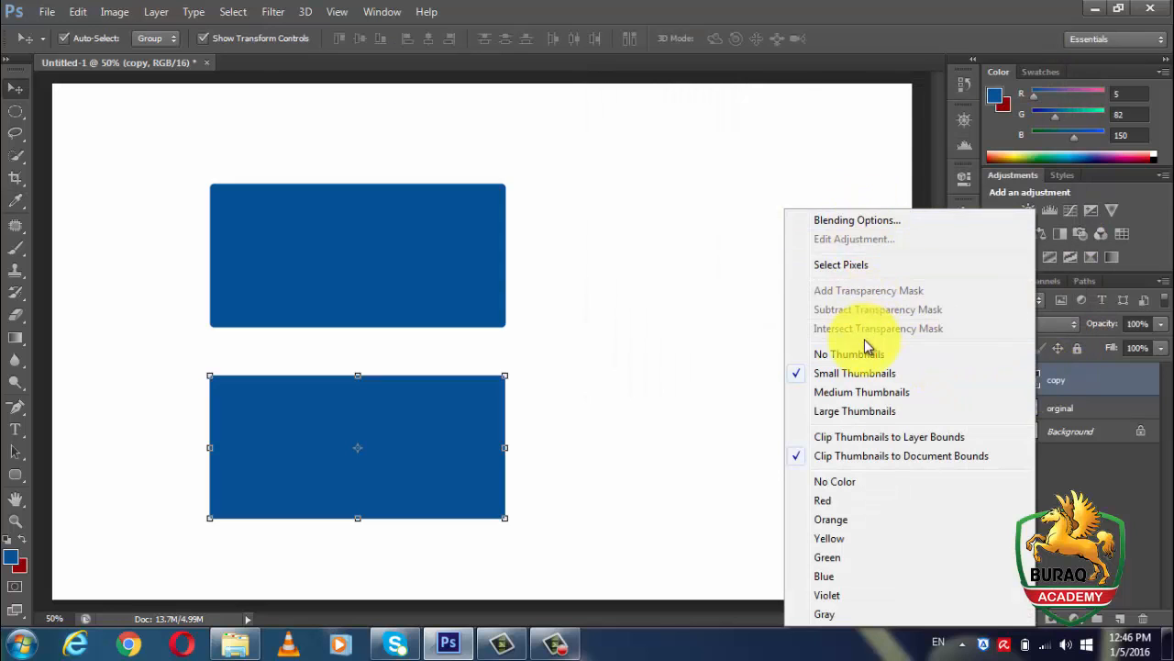
left_click(873, 436)
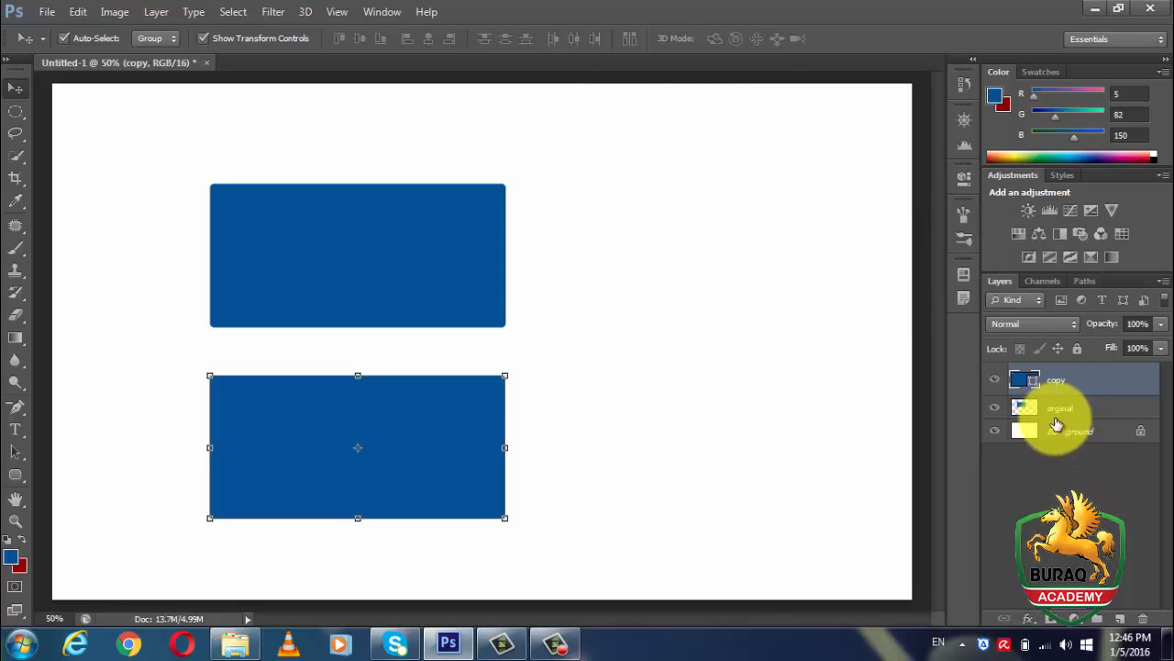
left_click(1060, 408)
right_click(1061, 411)
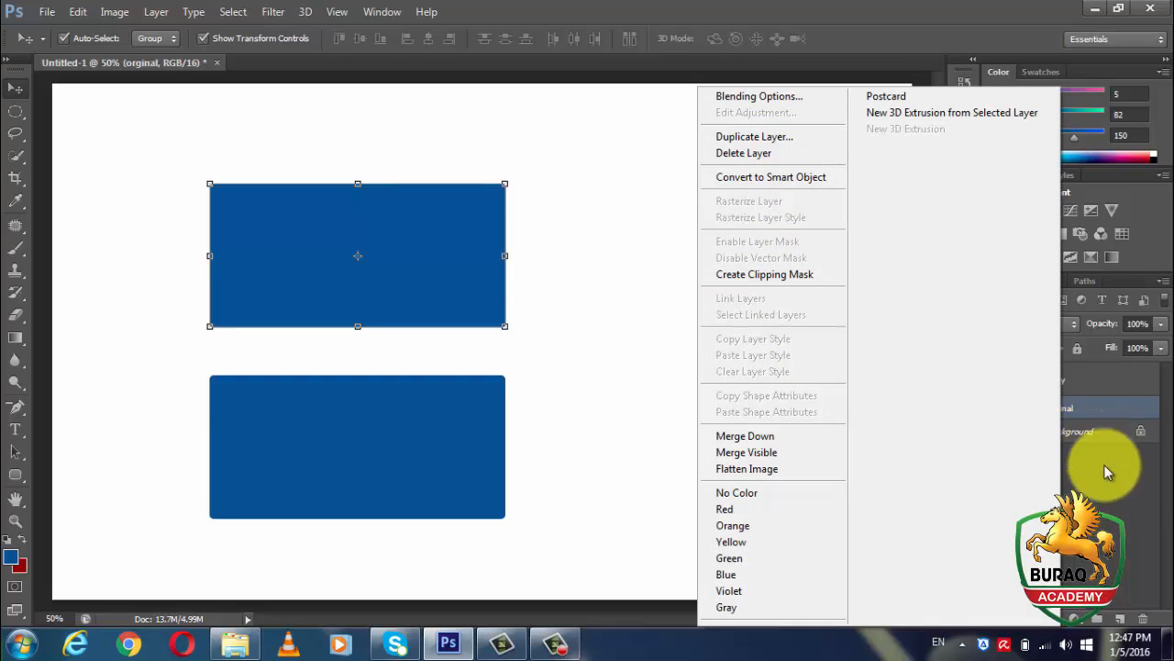
left_click(1083, 414)
- Duplicate the copy shape layer
left_click(1059, 381)
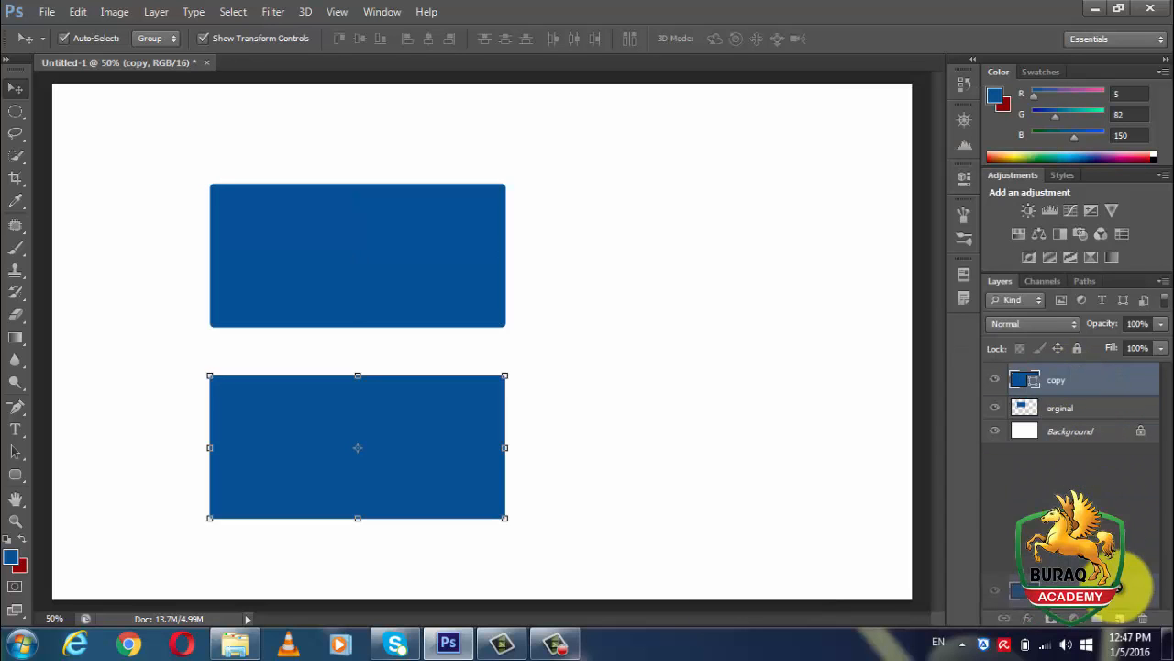
left_click_drag(1124, 583, 1120, 621)
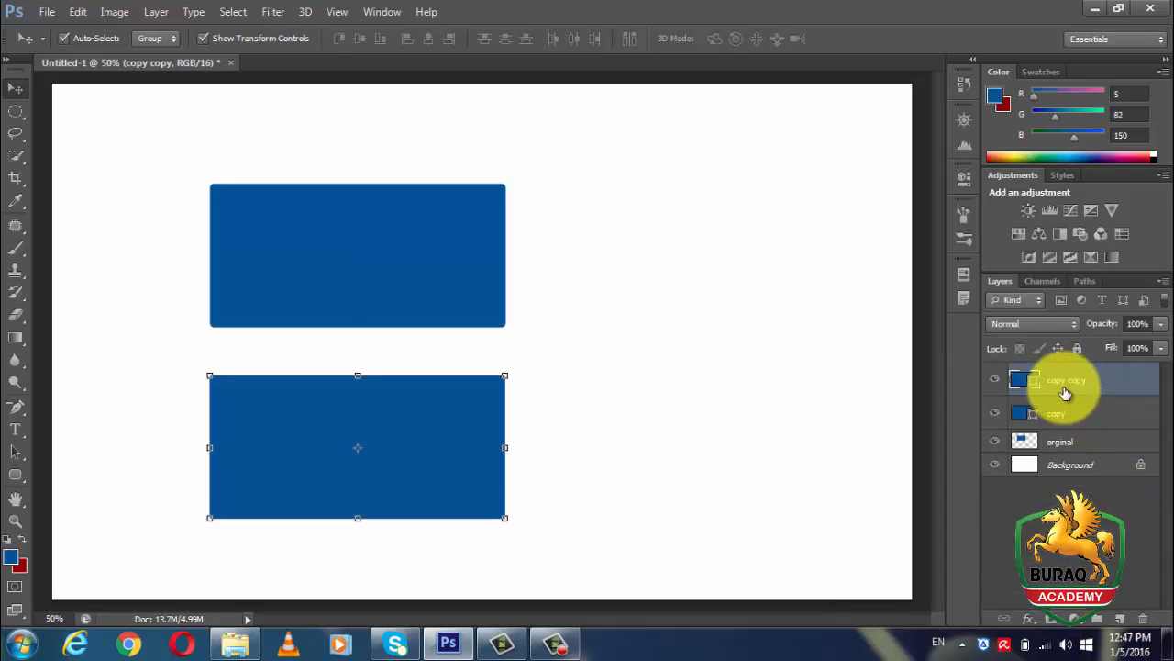
- Convert the copy copy layer to a Smart Object and compare it with the copy shape layer
right_click(1065, 392)
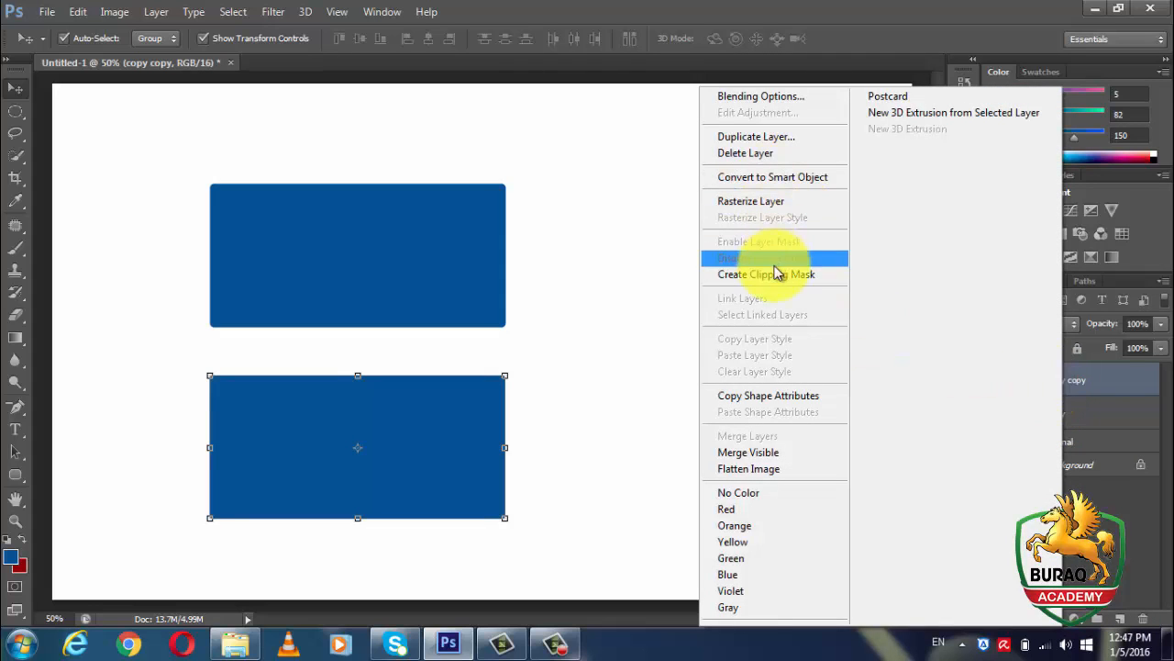
left_click(777, 179)
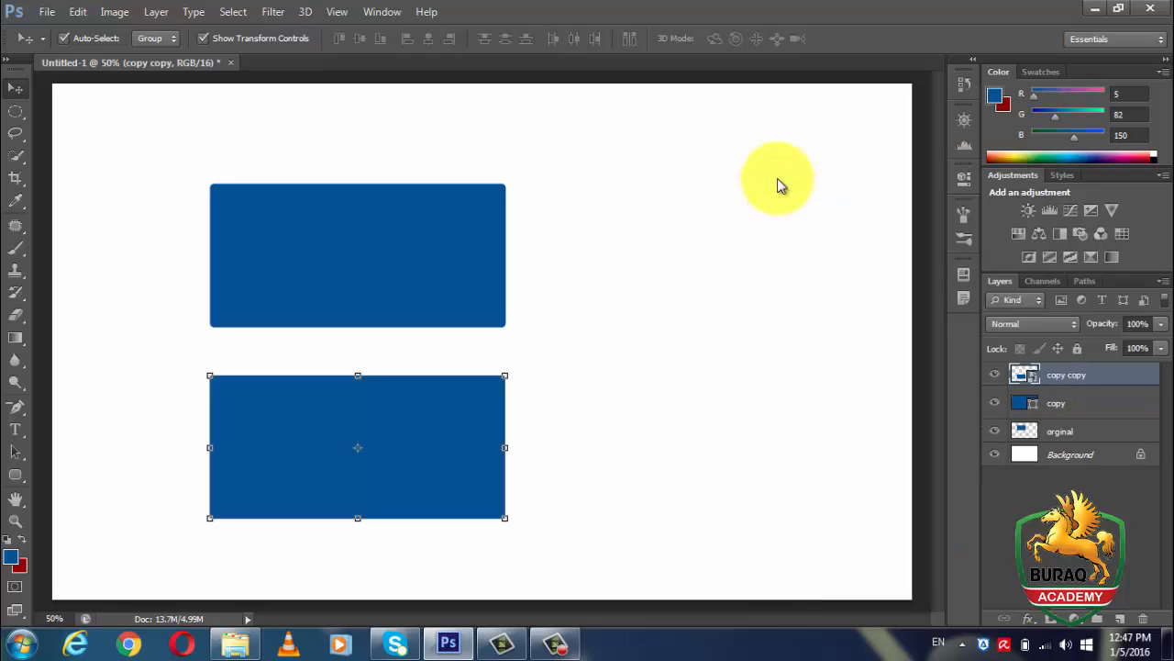
left_click(1058, 411)
left_click(1070, 384)
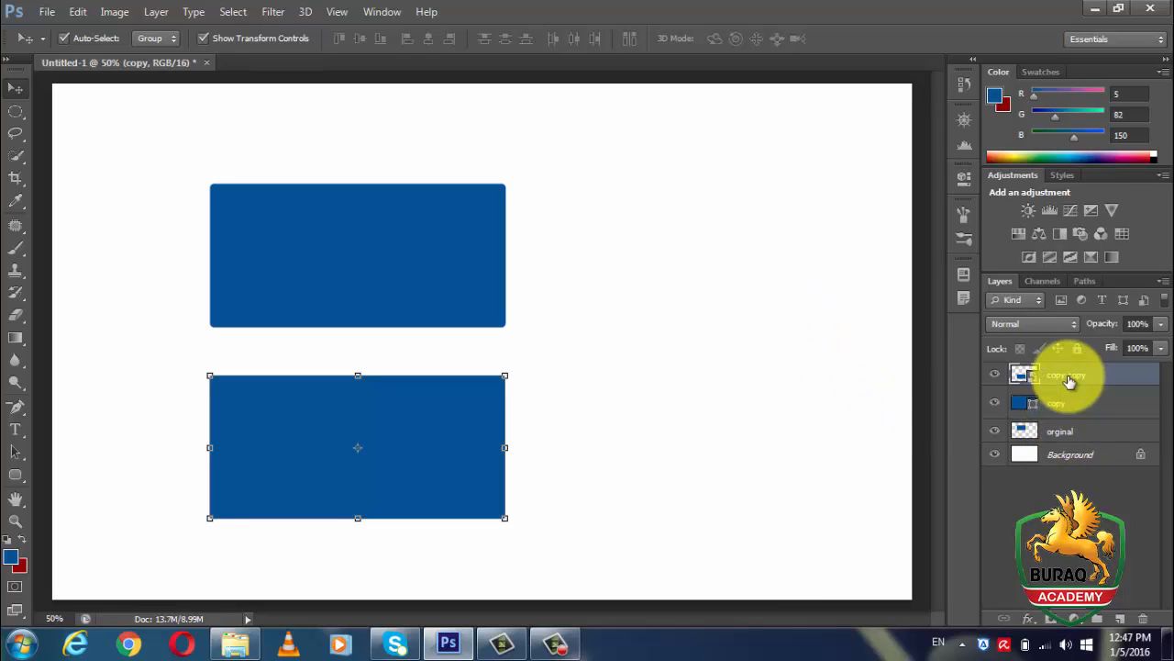
- Delete the copy shape layer, keeping the copy copy Smart Object and the orginal layer
left_click(1069, 402)
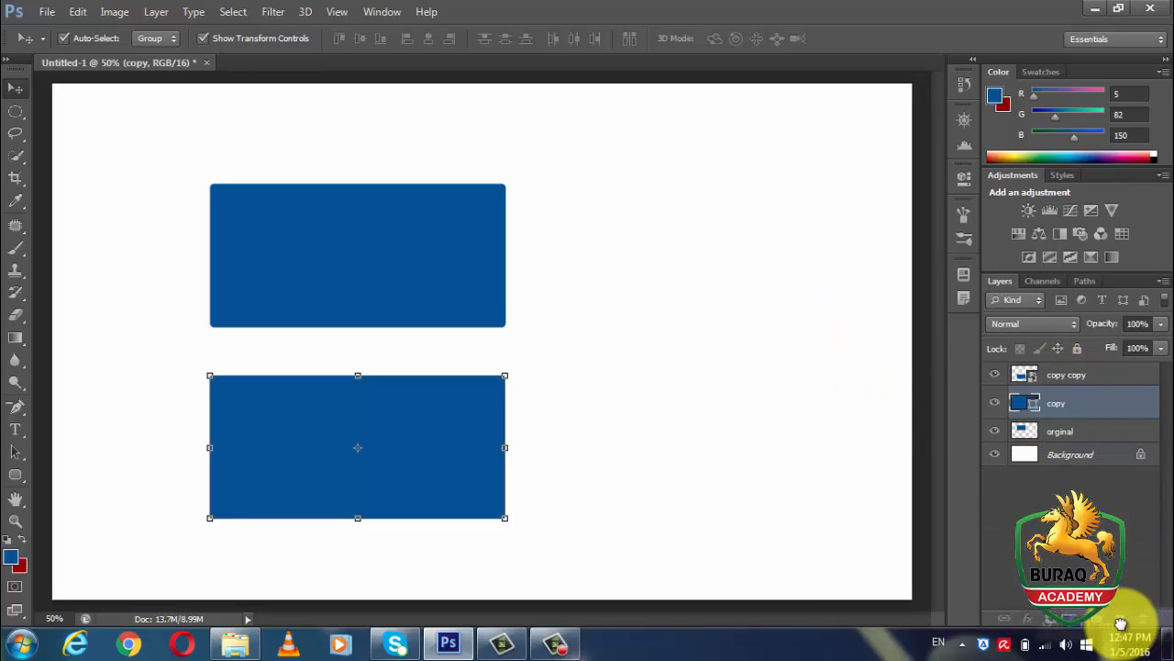
left_click_drag(1123, 627, 1123, 624)
key("ctrl+z")
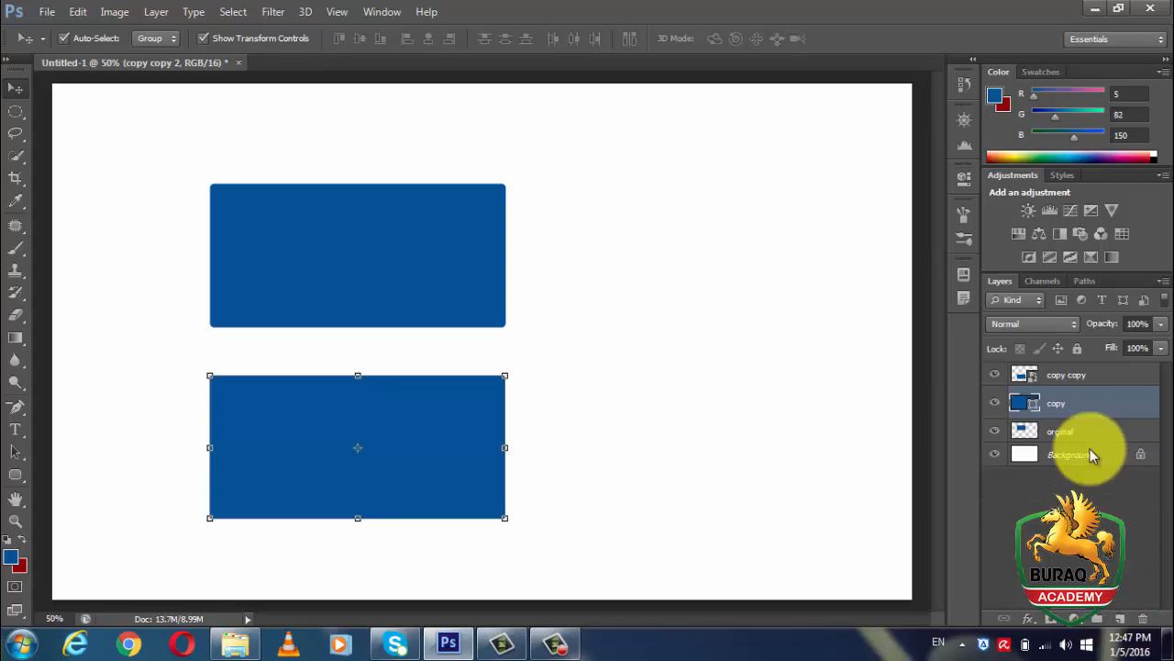
left_click_drag(1058, 412, 1144, 619)
- Select the copy copy and orginal layers alternately to check which rectangle each one holds
left_click(1054, 380)
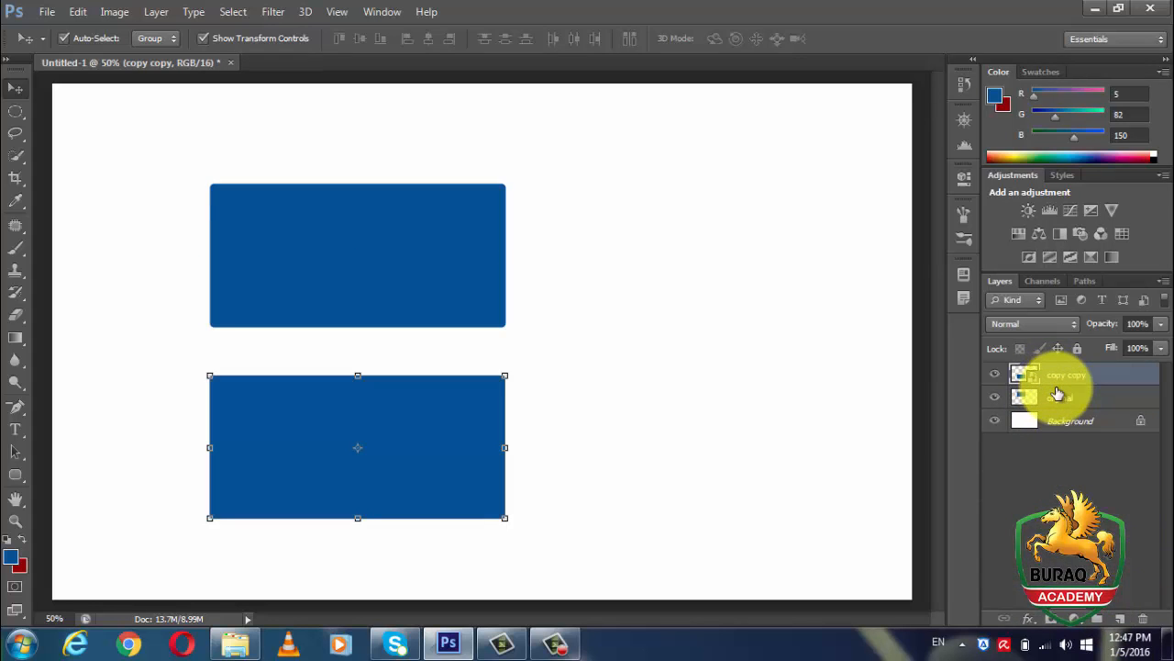
left_click(1058, 393)
left_click(1068, 382)
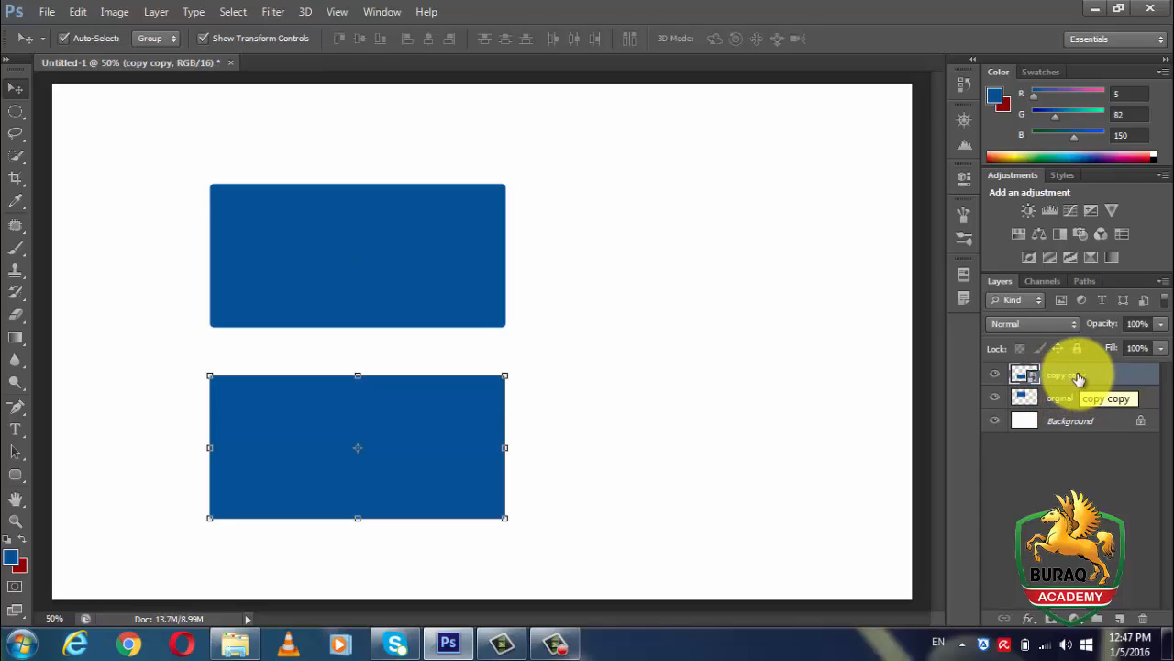
left_click(1063, 398)
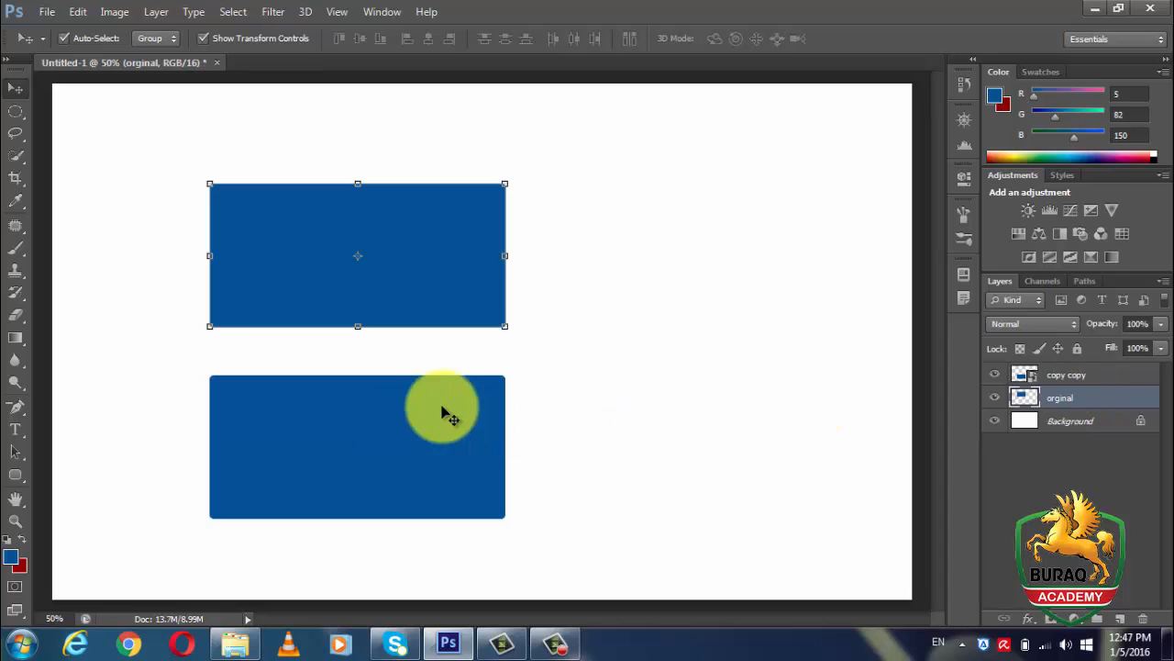
- Shrink the Smart Object rectangle to about 24% width and 34% height and apply the transformation
left_click(459, 384)
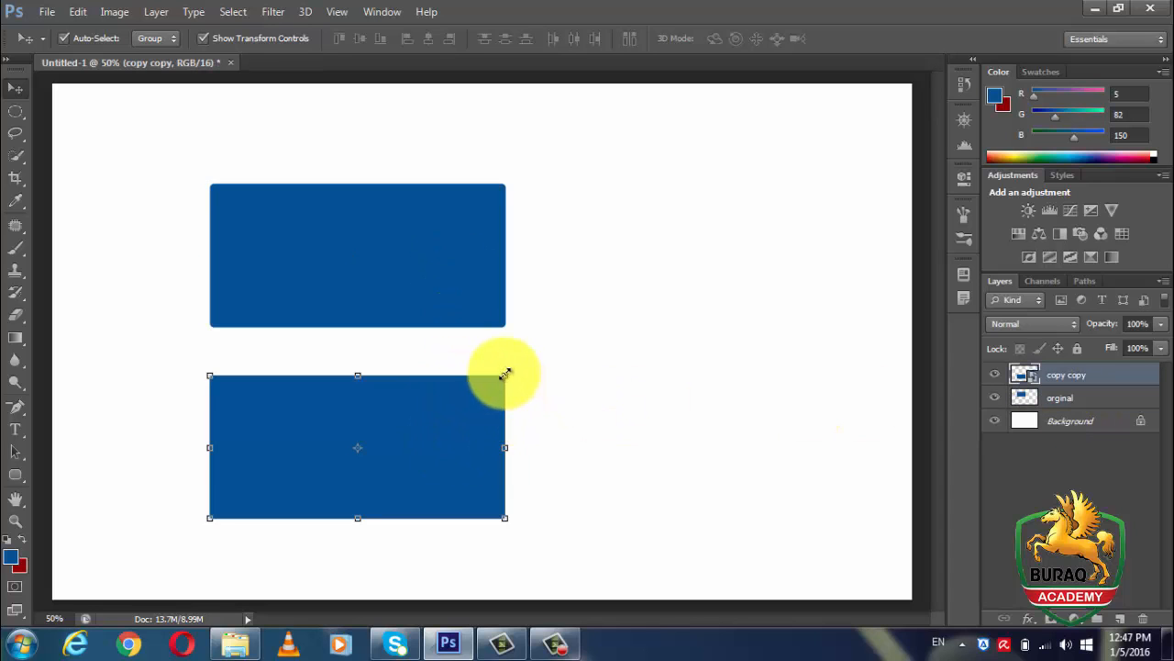
left_click_drag(505, 375, 280, 466)
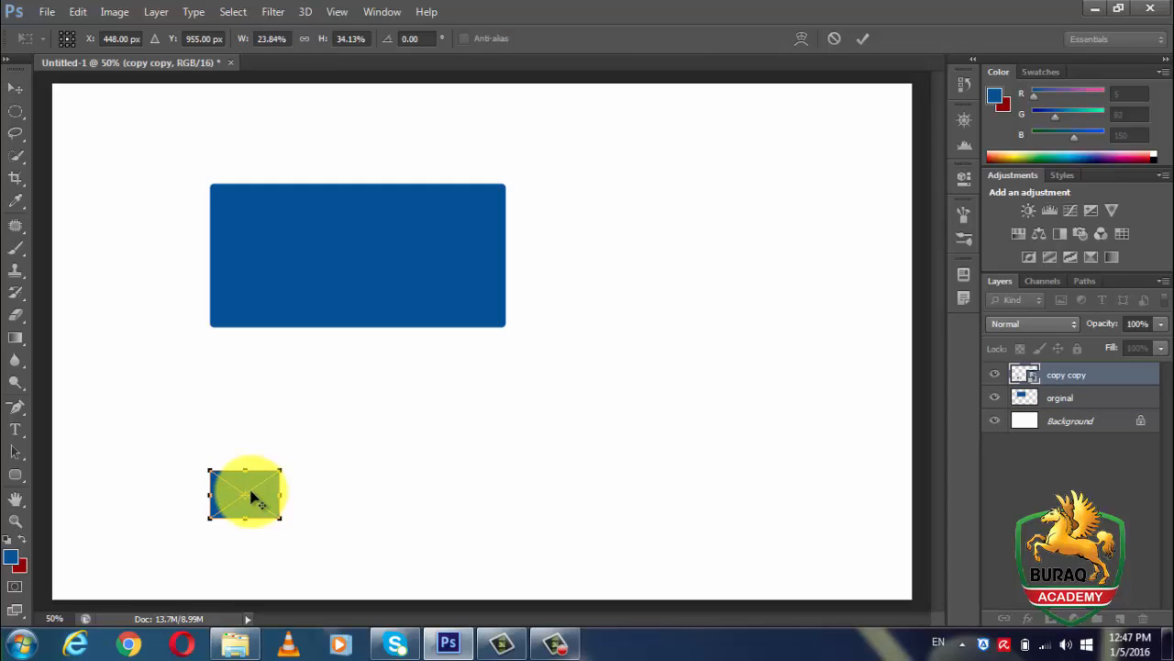
left_click(21, 95)
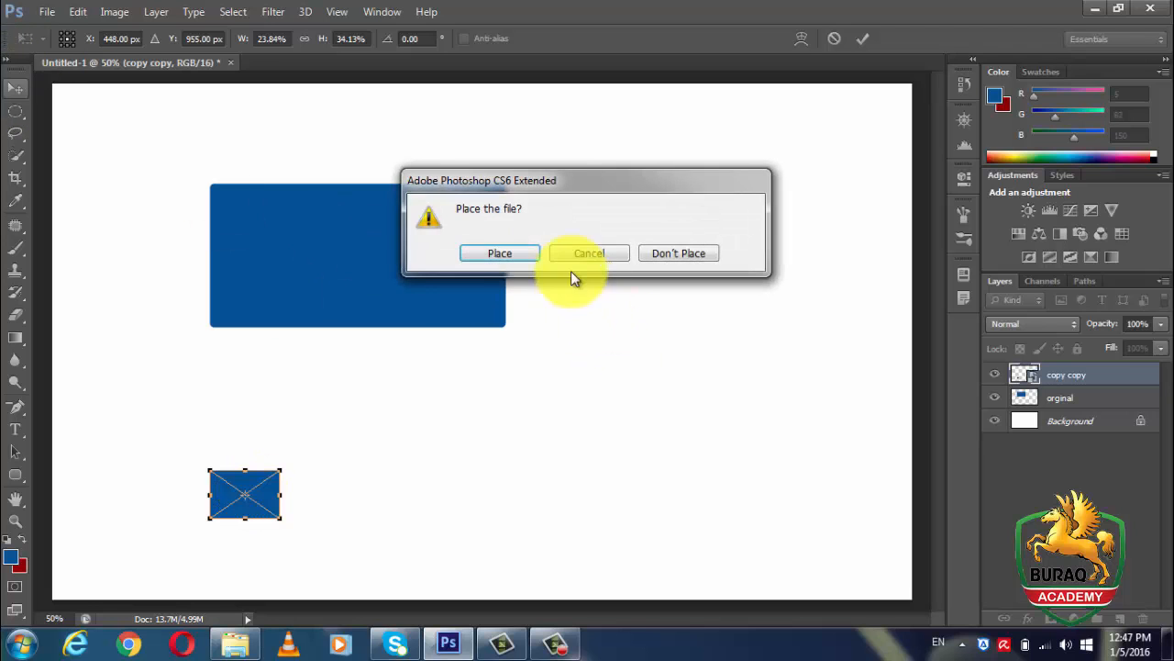
left_click(518, 254)
- Enlarge the small Smart Object rectangle again to about 107% width and 115% height
left_click(341, 287)
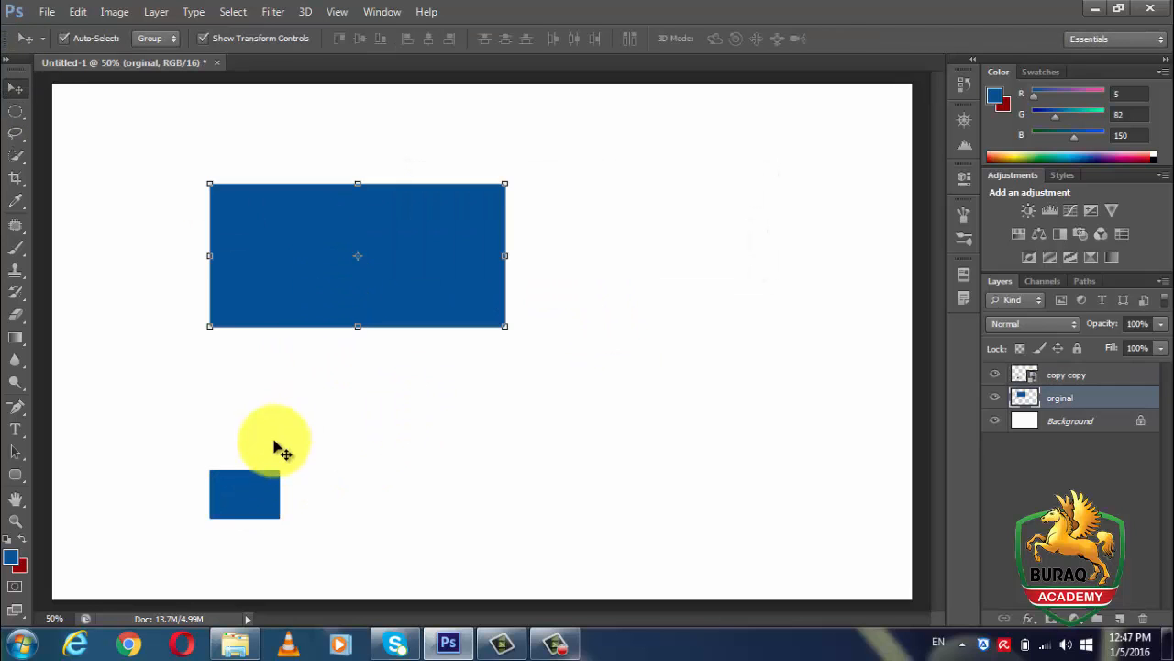
left_click(257, 480)
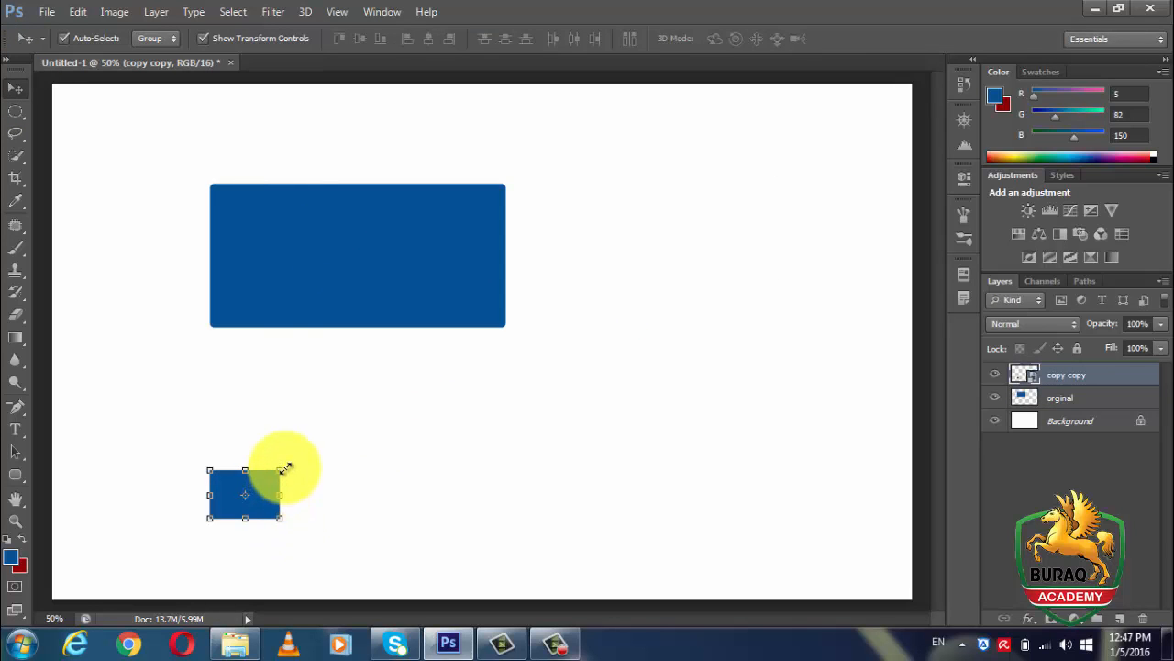
left_click_drag(285, 468, 526, 353)
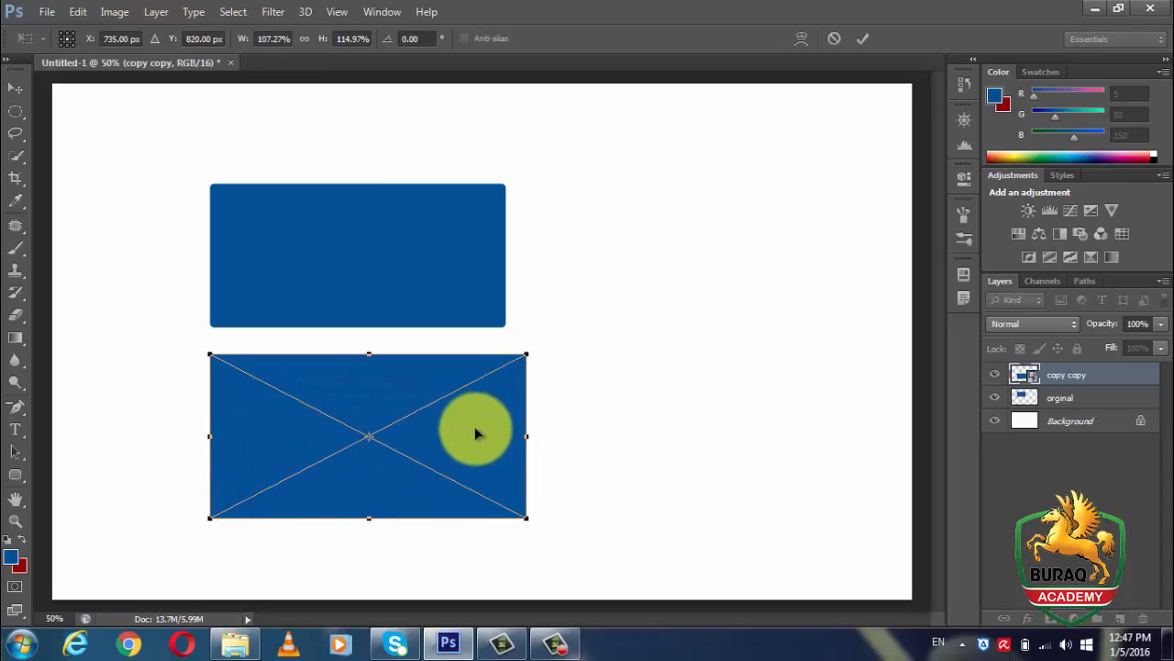
double_click(475, 431)
- Shrink the rasterized orginal rectangle to about a quarter of its width and apply the transformation
left_click(427, 270)
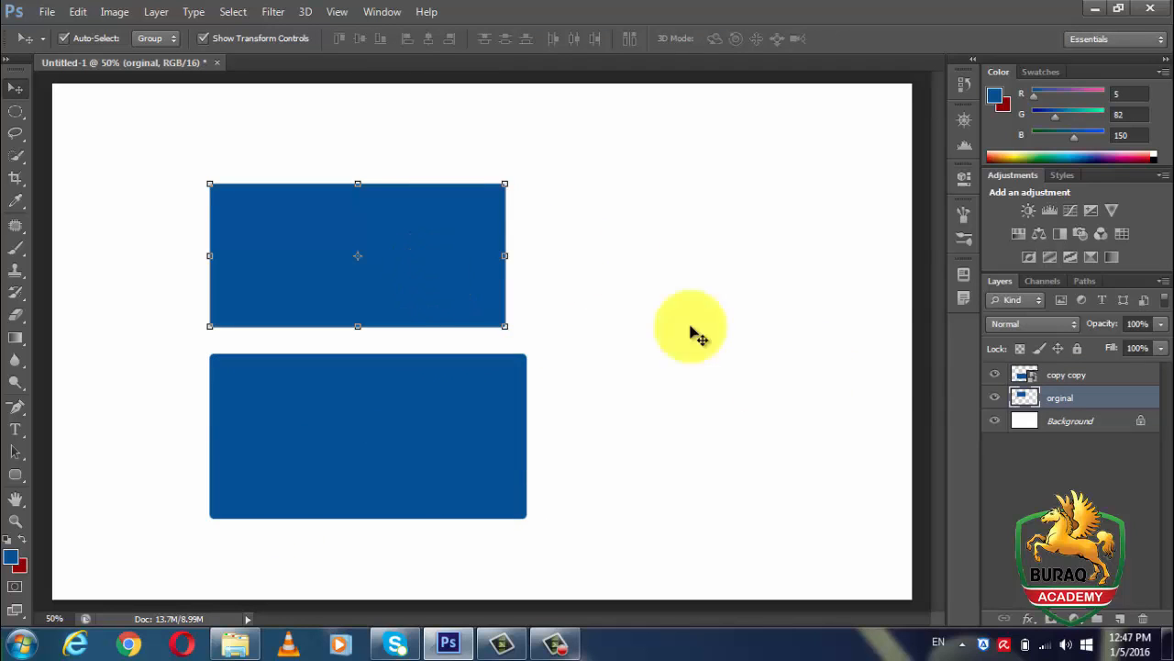
left_click_drag(505, 184, 286, 266)
double_click(261, 297)
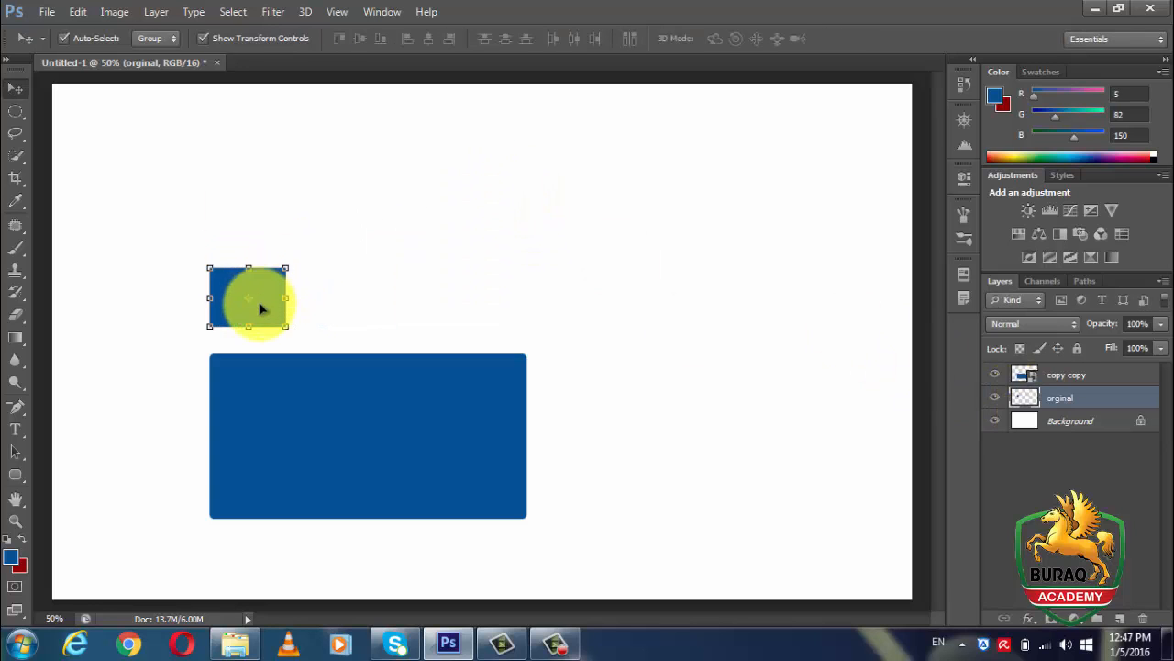
left_click(386, 278)
- Enlarge the shrunken orginal rectangle until it is wider than the Smart Object rectangle below it
left_click(270, 297)
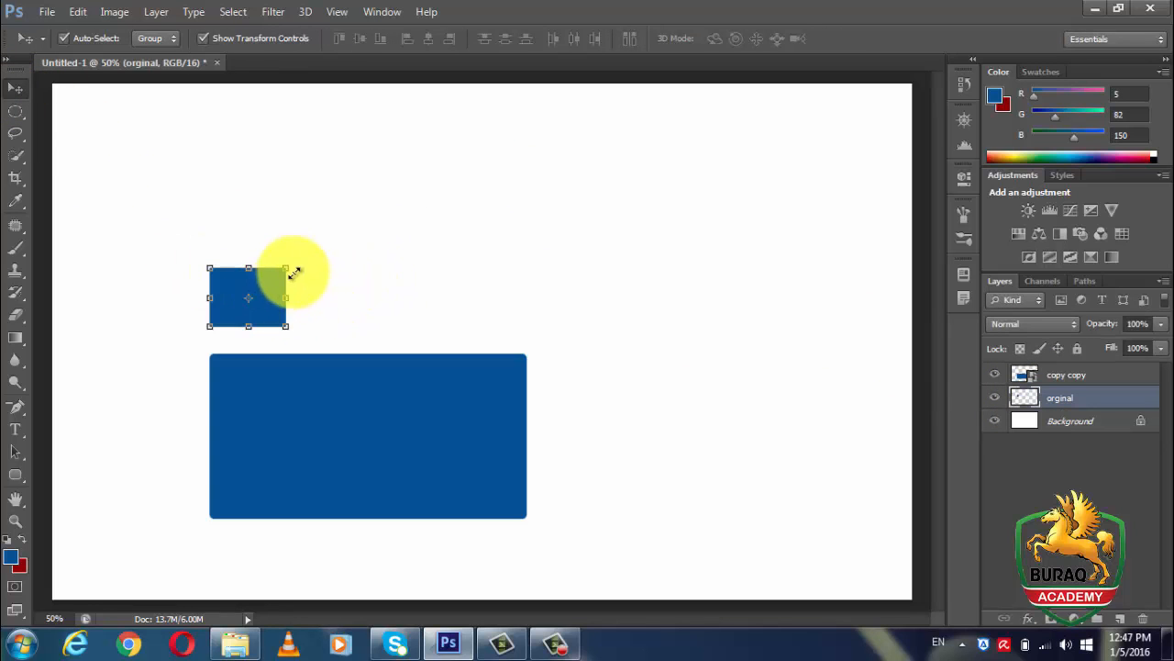
left_click_drag(290, 265, 580, 129)
double_click(529, 208)
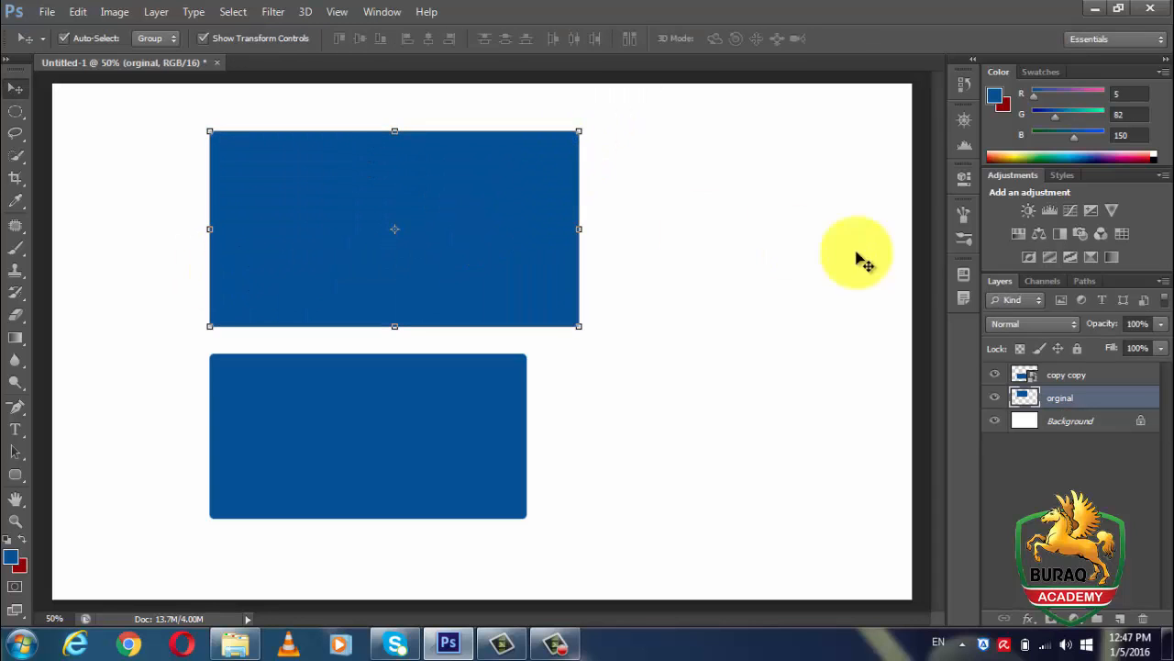
- Enlarge the Smart Object rectangle from its lower corner until it is slightly wider than the orginal rectangle
left_click(472, 451)
left_click(519, 266)
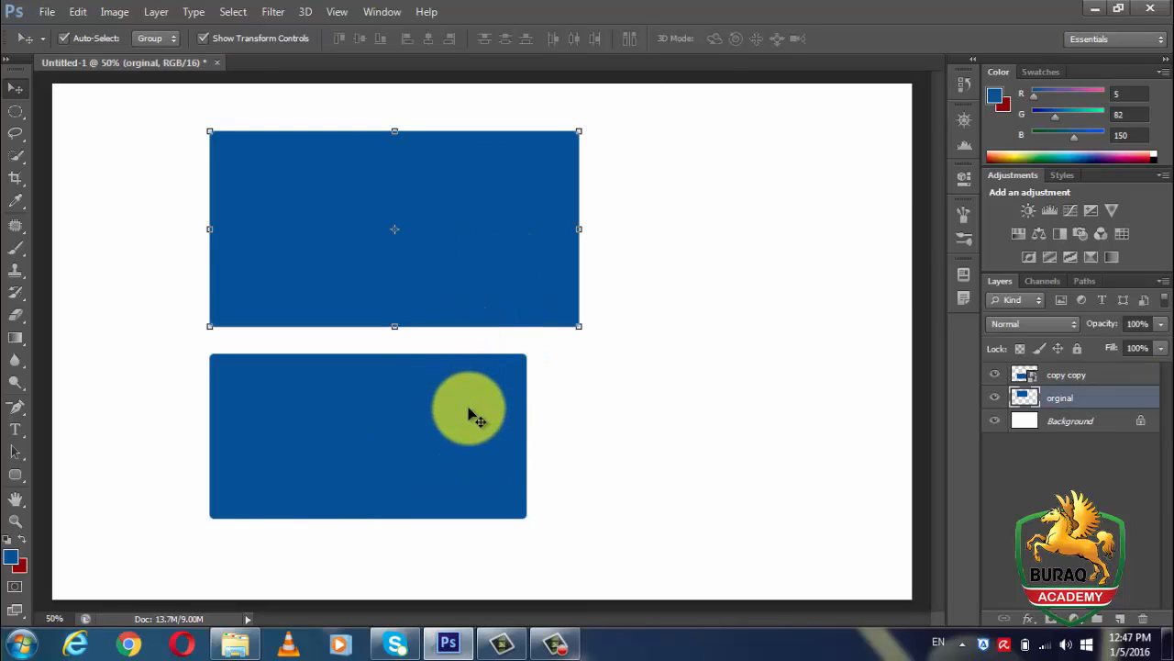
left_click(470, 415)
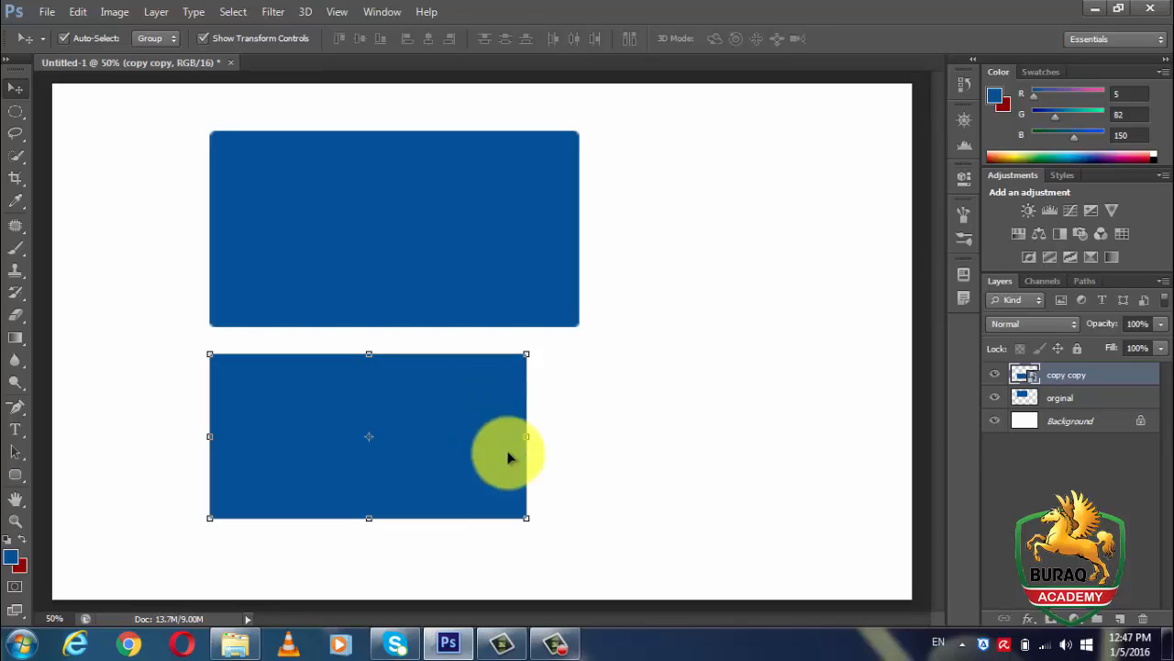
left_click_drag(448, 414, 447, 444)
left_click_drag(526, 520, 598, 541)
double_click(539, 436)
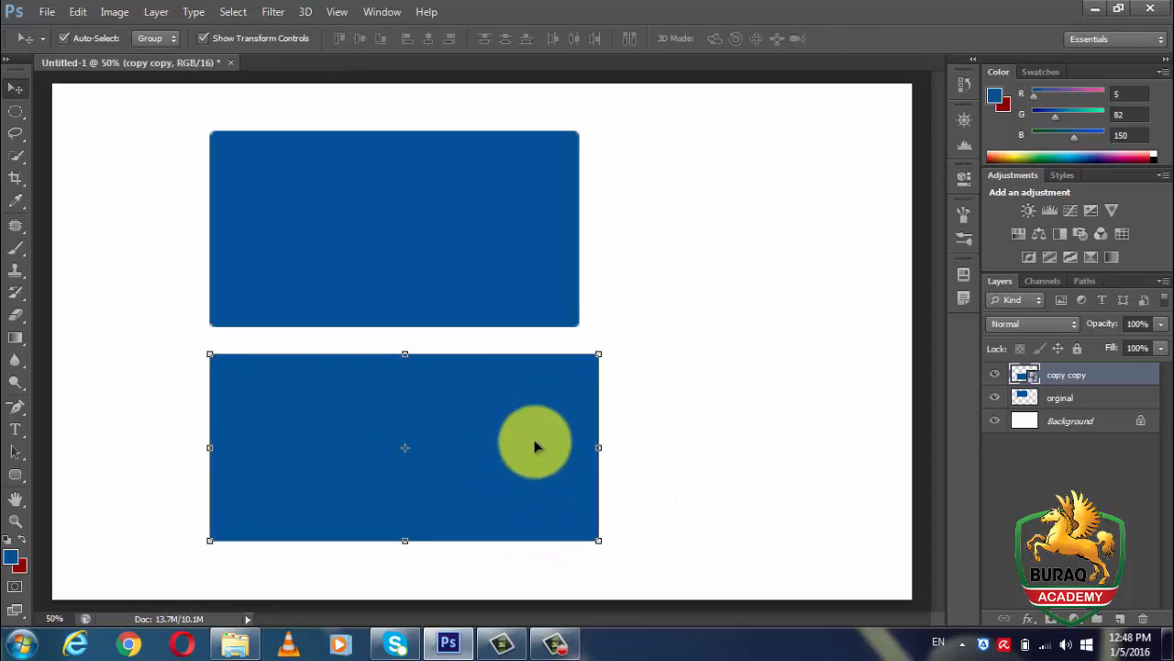
- Resize the orginal rectangle to about 105% width and 96% height to match the Smart Object rectangle's size
left_click(488, 251)
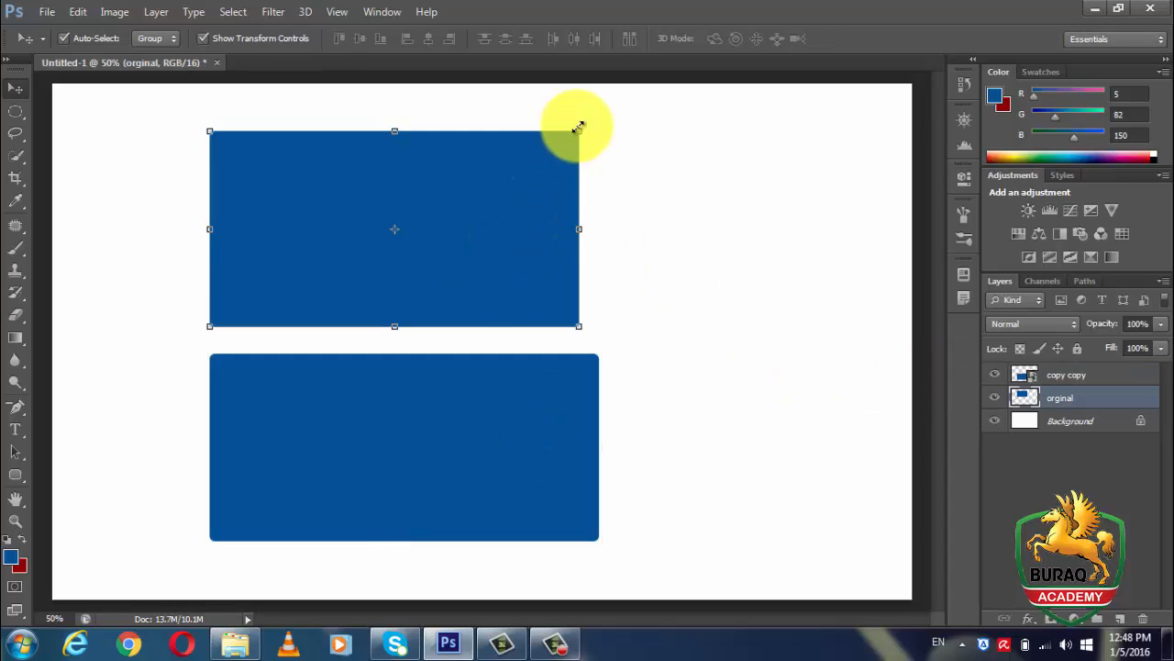
mouse_move(579, 130)
left_mouse_down()
mouse_move(535, 165)
mouse_move(582, 118)
mouse_move(598, 132)
left_mouse_up()
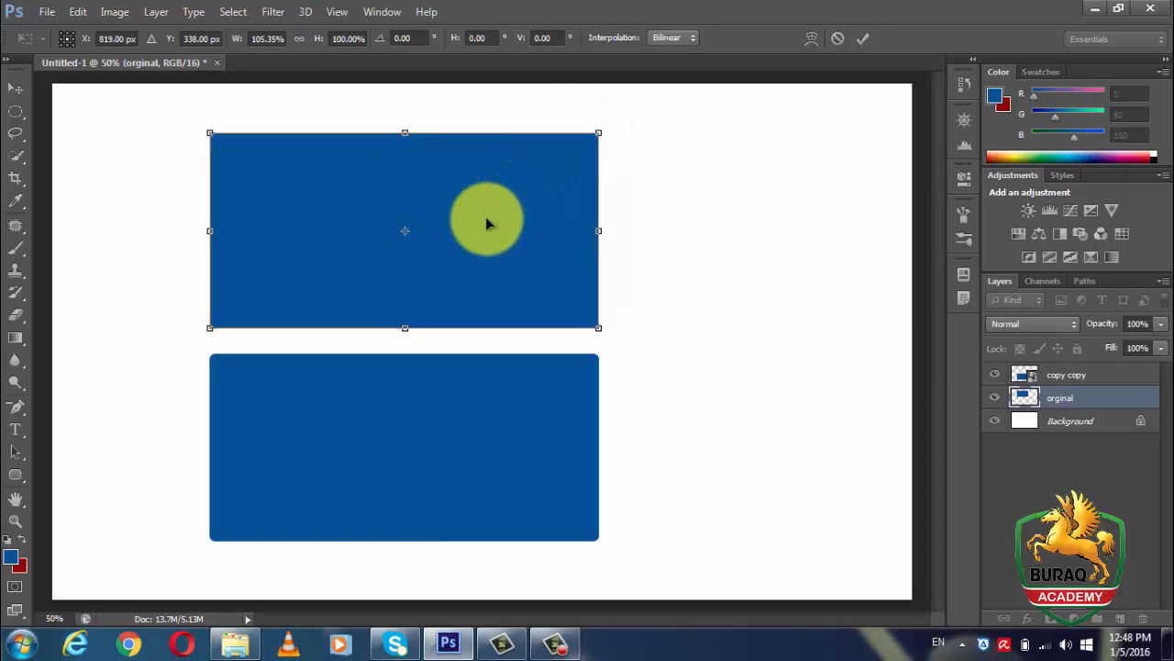
left_click_drag(486, 216, 510, 216)
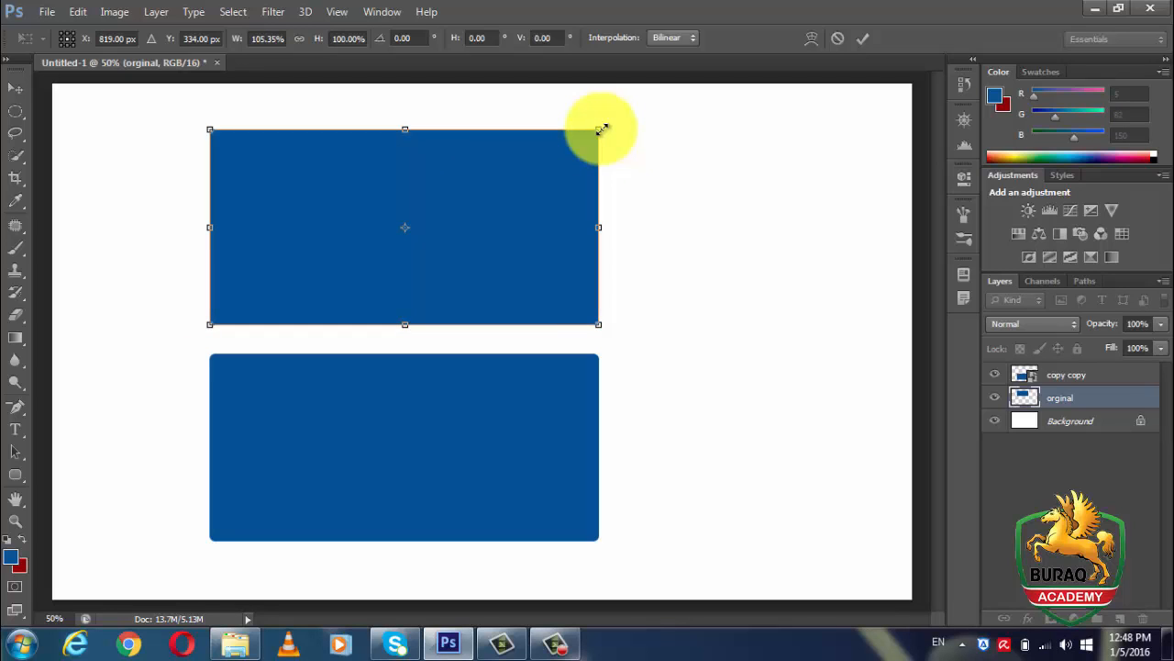
mouse_move(602, 129)
left_mouse_down()
mouse_move(572, 162)
mouse_move(597, 139)
left_mouse_up()
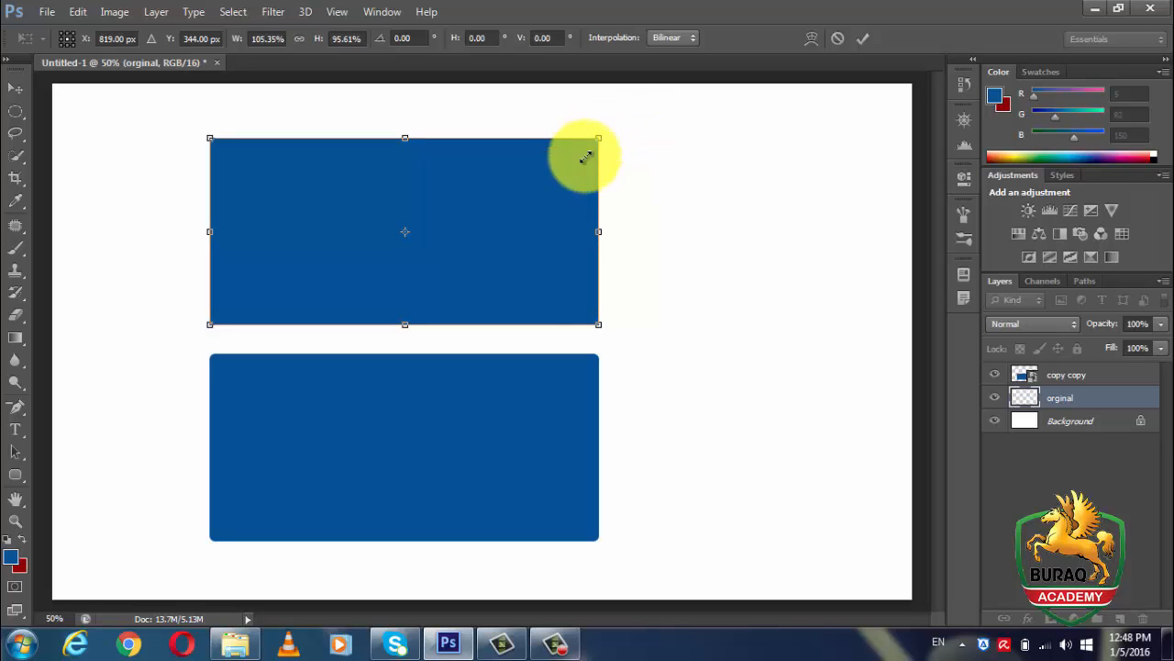
key("Return")
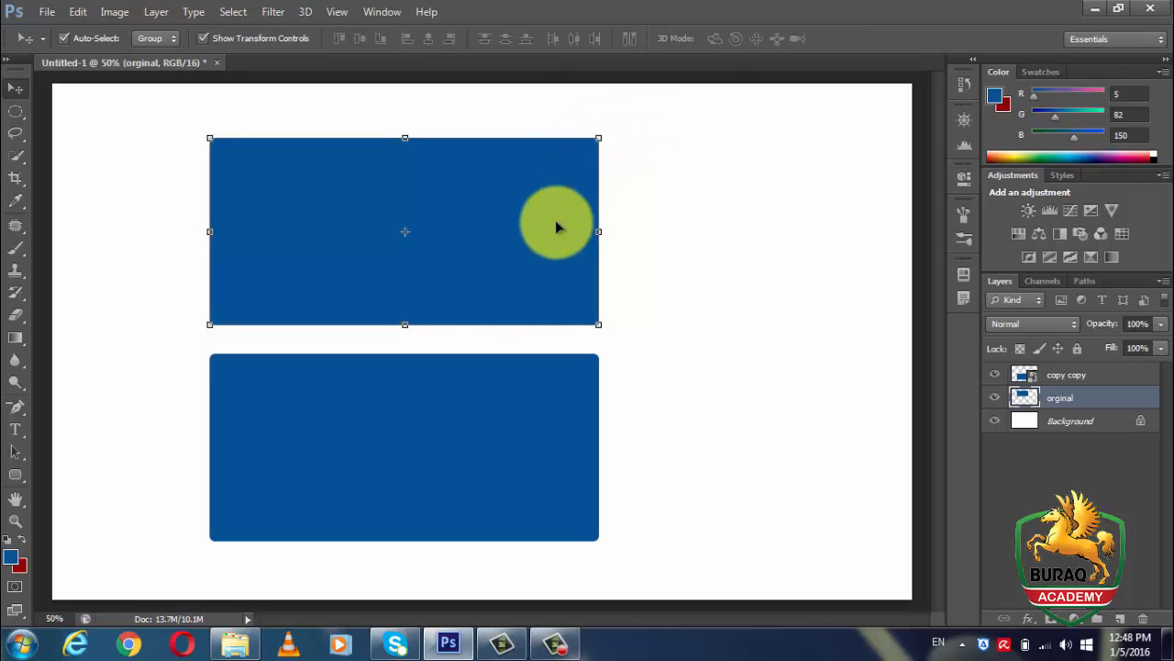
- Delete the orginal and copy copy layers, leaving only the Background
left_click_drag(1024, 394, 1143, 619)
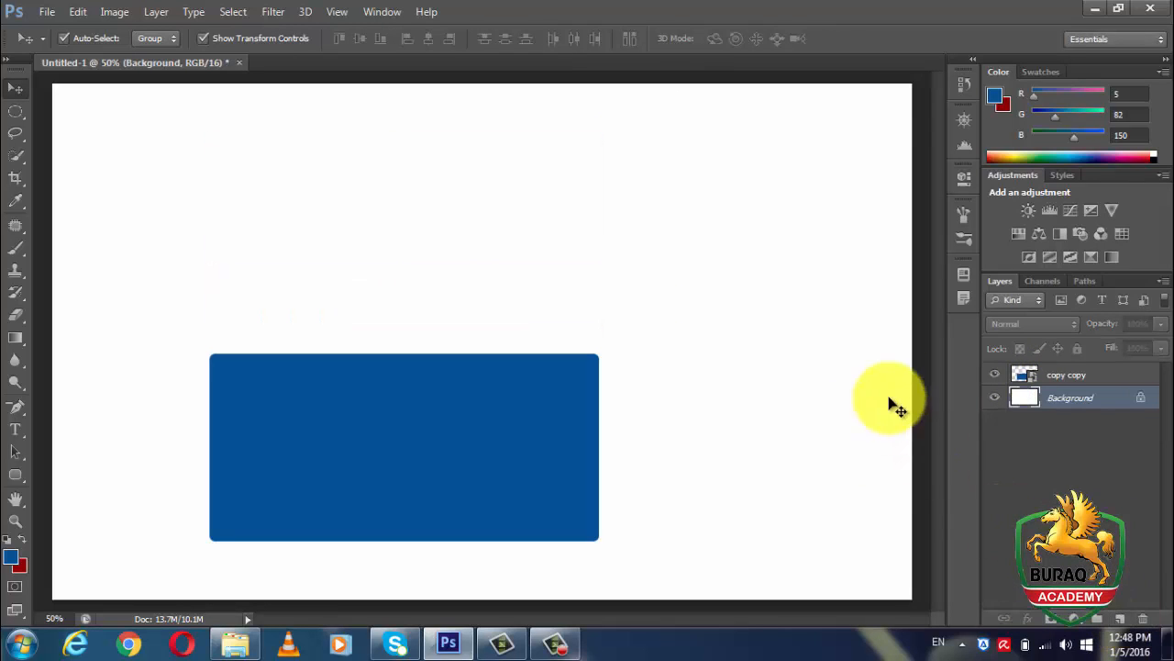
left_click_drag(1035, 380, 1142, 617)
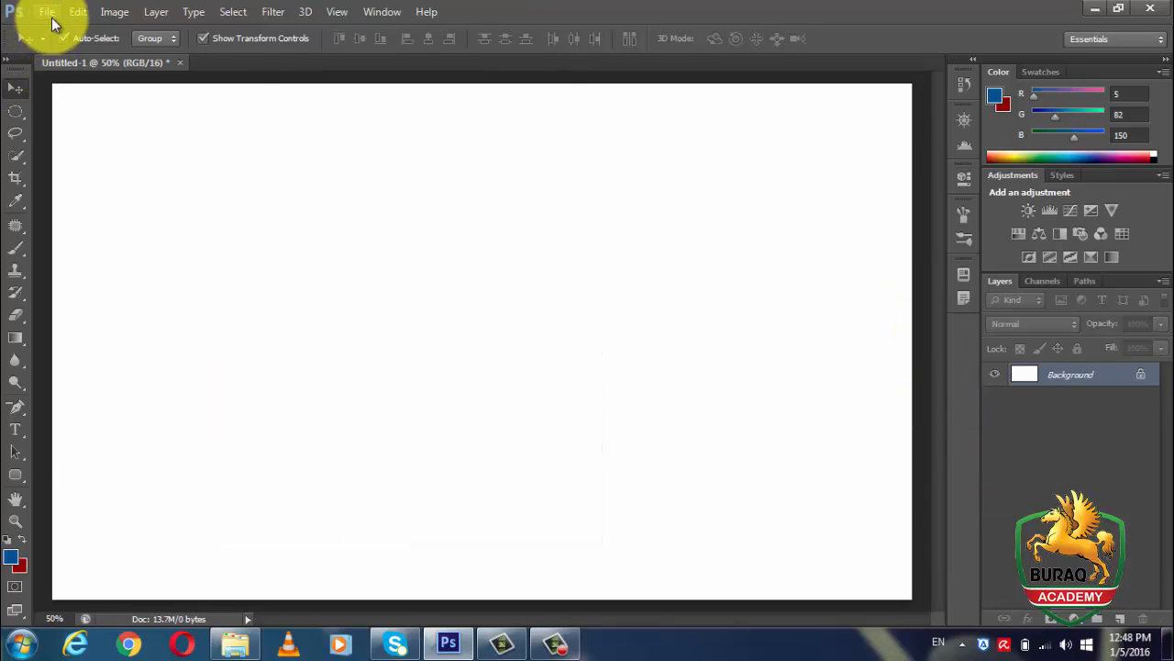
- Open the equestria_boys 11th doctor vector PNG image from the Downloads folder
left_click(48, 12)
left_click(64, 50)
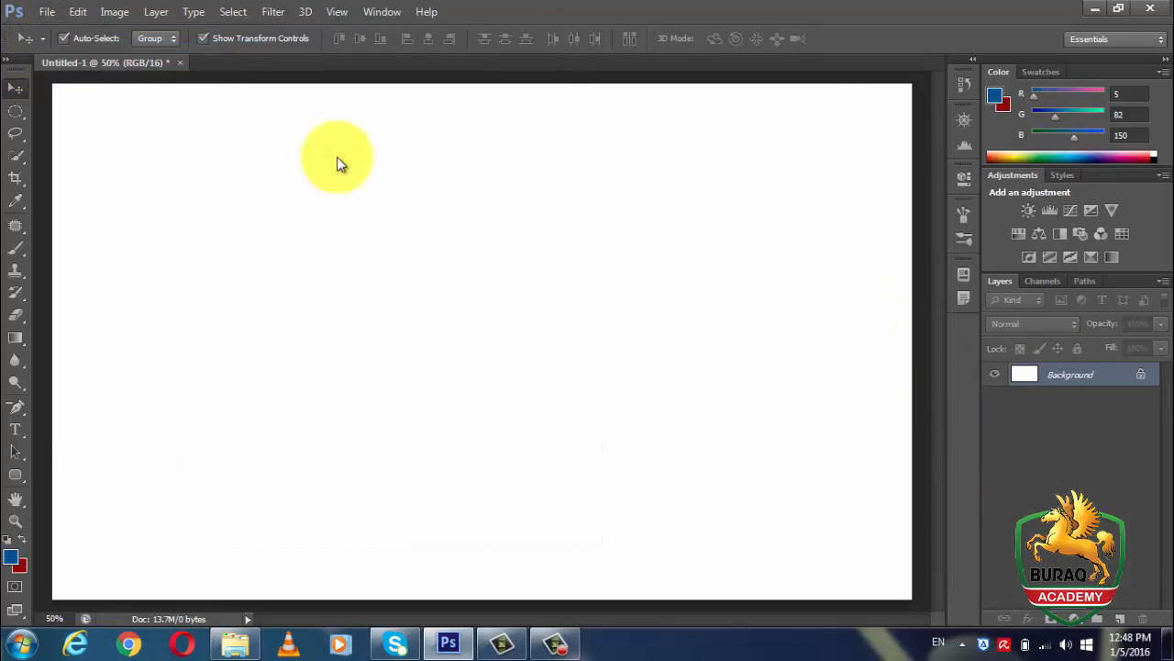
left_click(642, 307)
left_click_drag(820, 218, 810, 378)
left_click(573, 289)
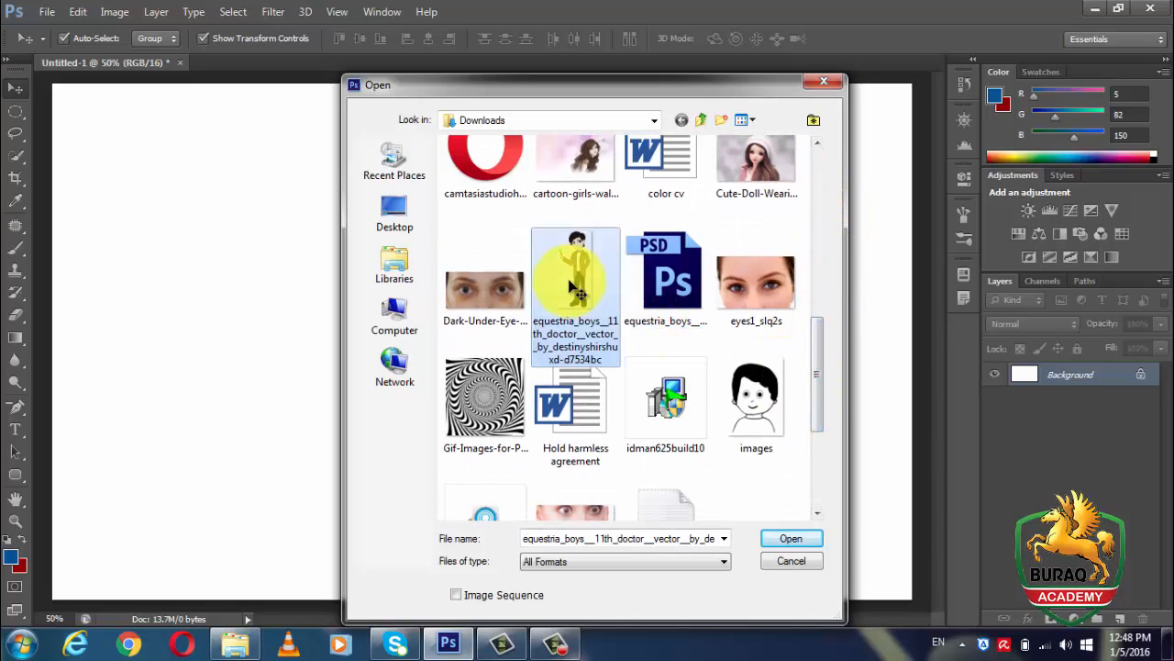
double_click(571, 288)
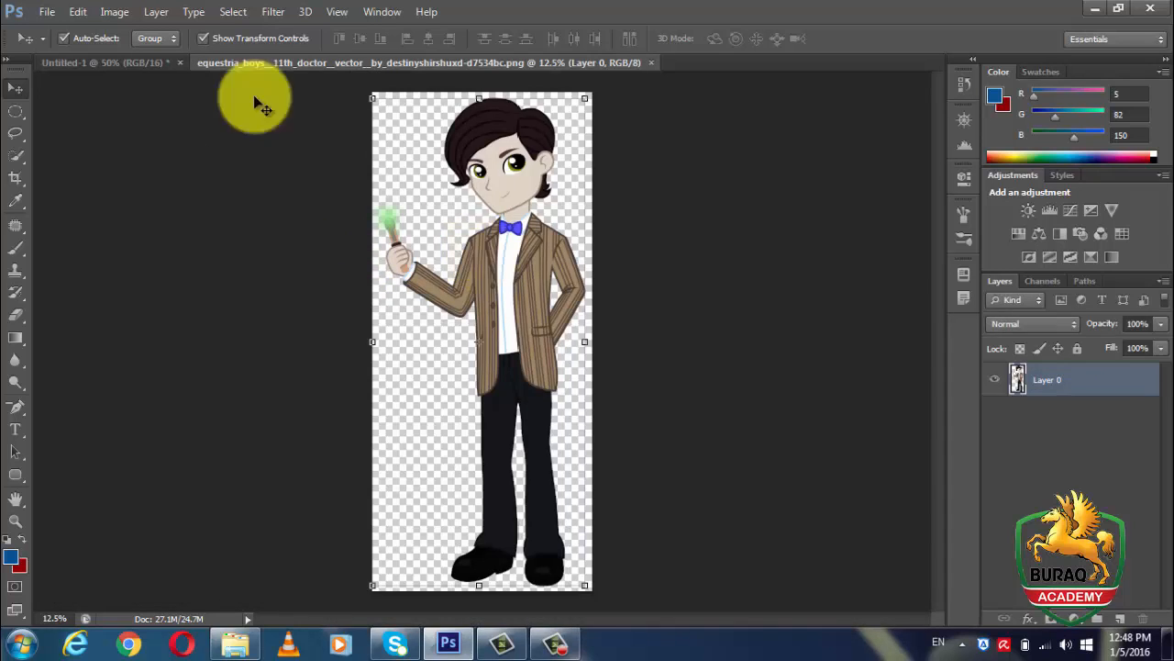
- Copy the whole character image and paste it into the Untitled-1 document
key("ctrl+a")
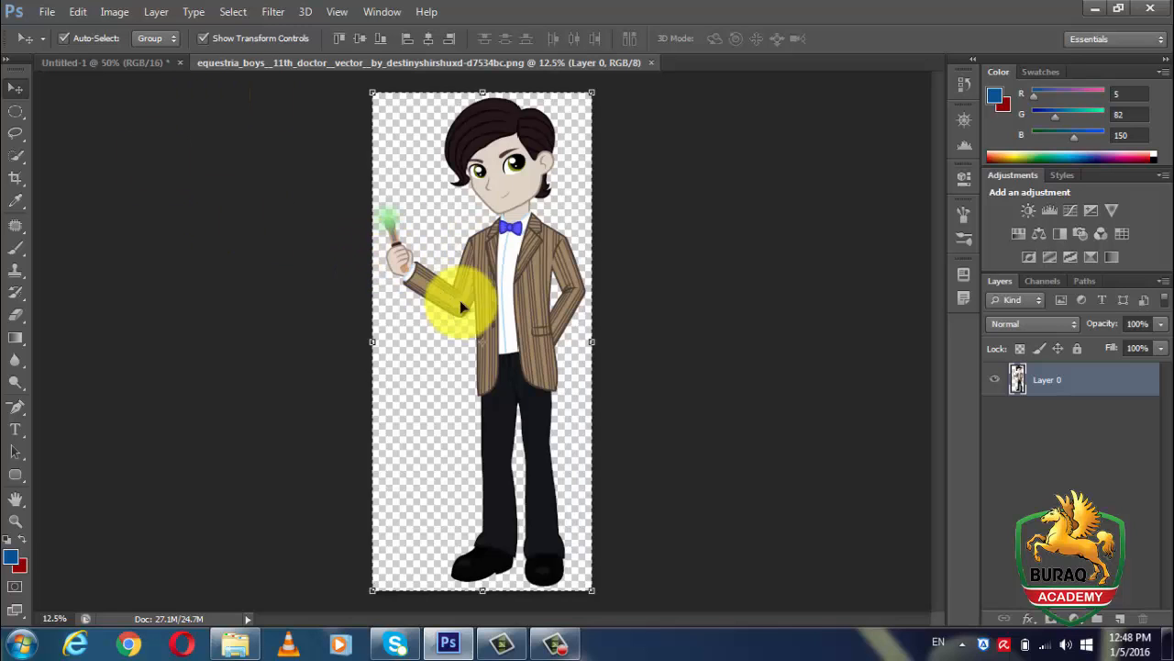
left_click(141, 61)
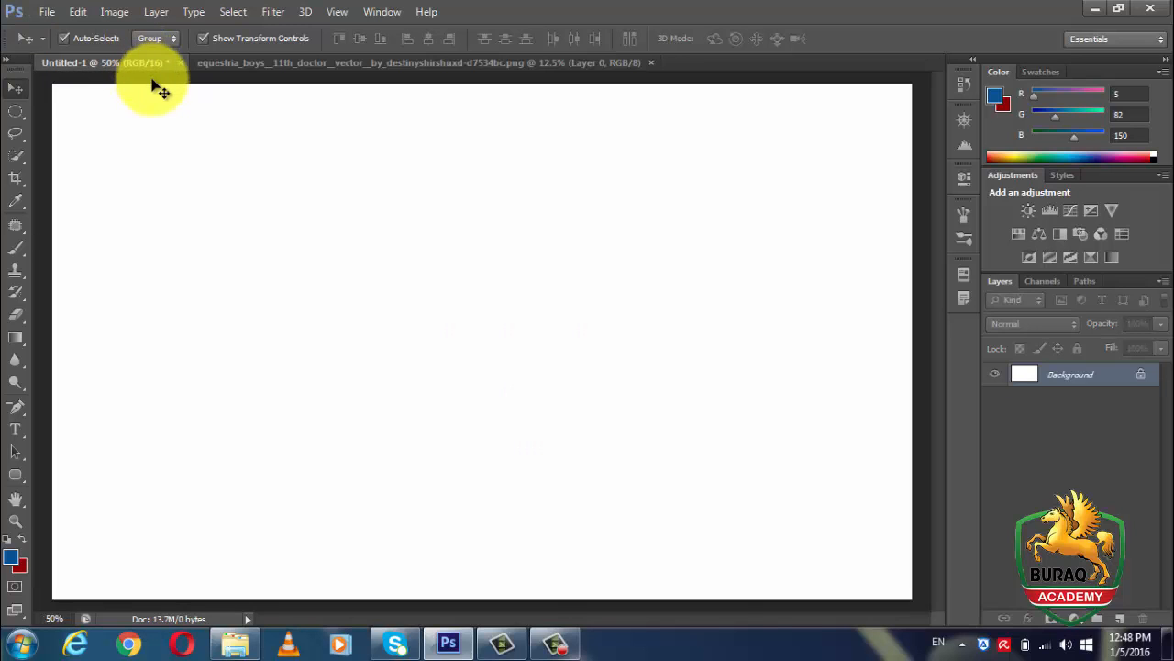
key("ctrl+v")
- Scale the pasted character down until the whole figure fits on the canvas, and move it near the canvas centre
left_click_drag(563, 149, 561, 242)
left_click_drag(64, 142, 532, 529)
left_click_drag(744, 572, 535, 103)
left_click_drag(498, 138, 506, 179)
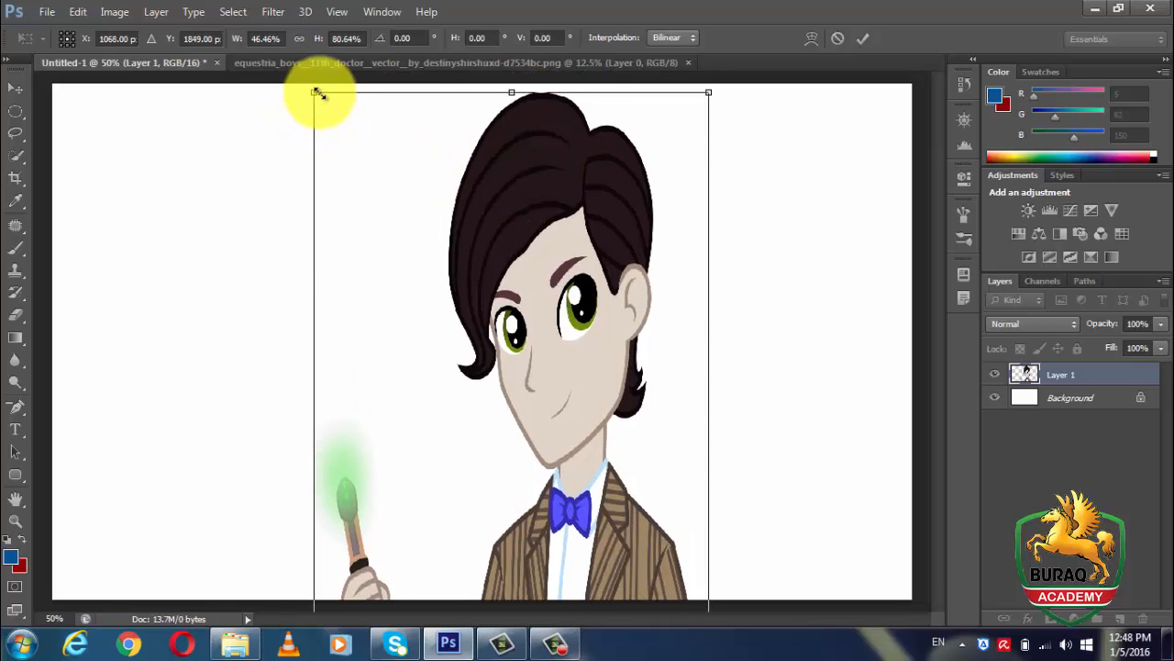
left_click_drag(315, 93, 454, 491)
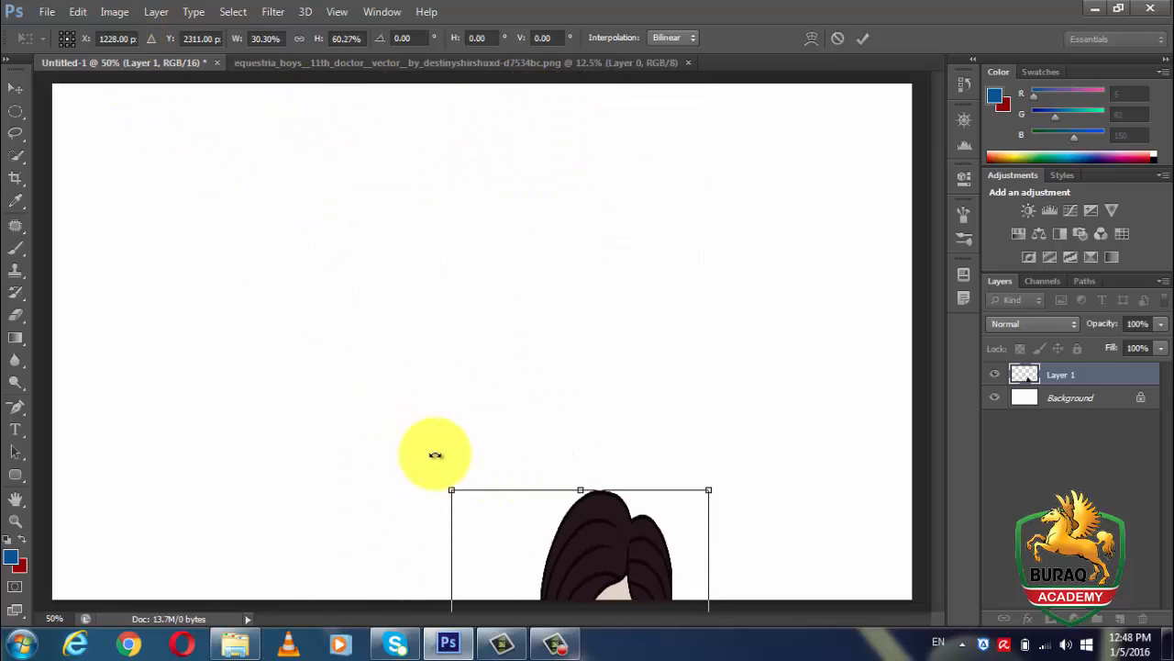
left_click_drag(574, 557, 504, 227)
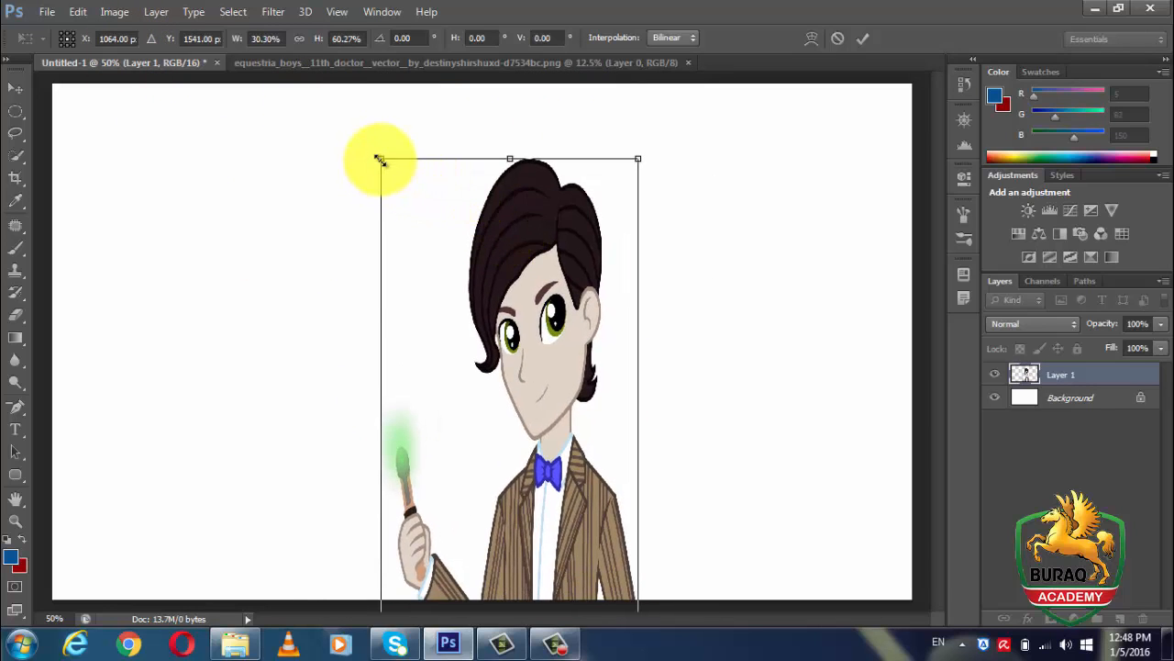
left_click_drag(380, 159, 412, 522)
left_click_drag(524, 574, 553, 153)
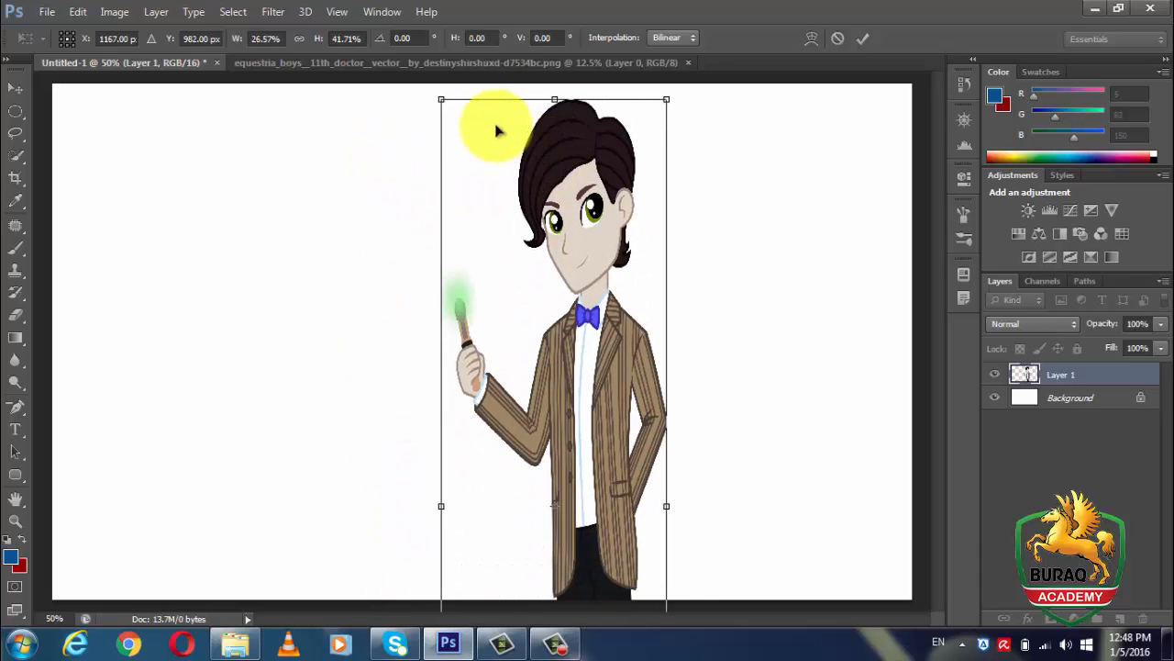
left_click_drag(444, 99, 522, 124)
key("Return")
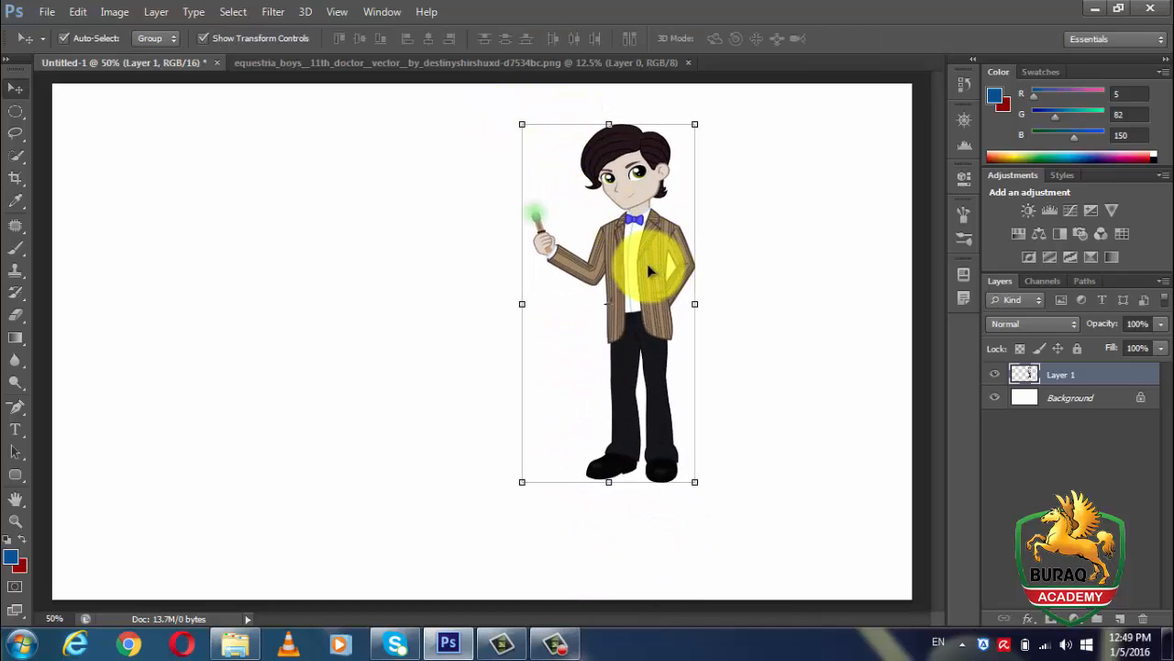
left_click_drag(646, 259, 496, 279)
- Duplicate Layer 1 and move the copied character to the right of the original
left_click_drag(1037, 376, 1121, 620)
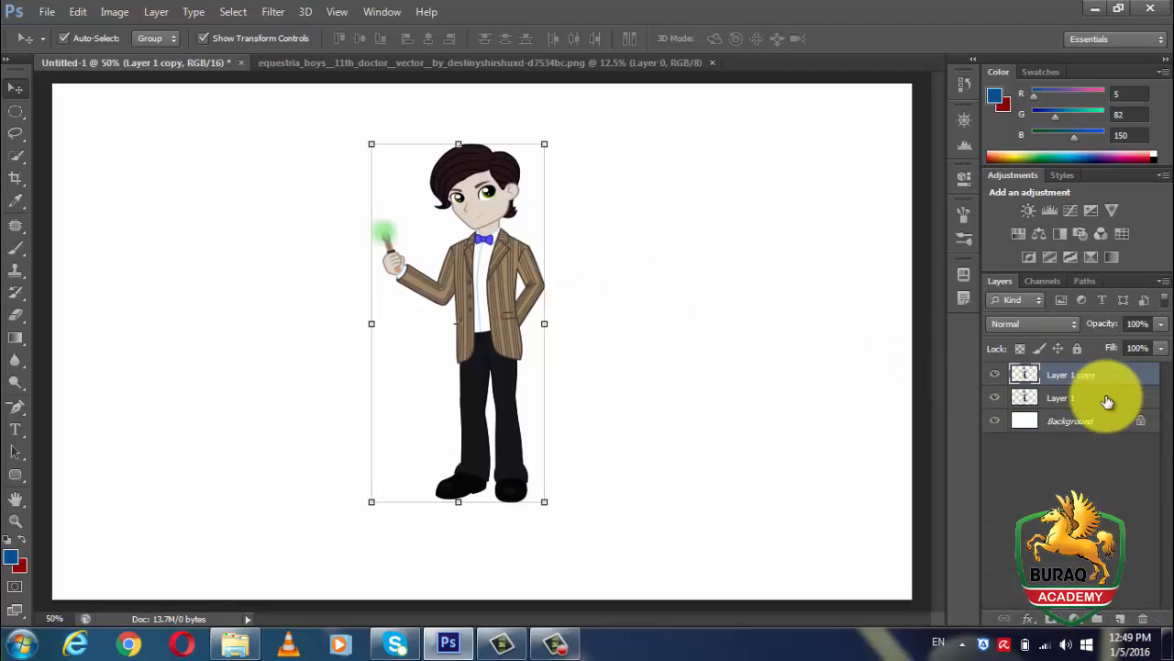
left_click(1083, 399)
left_click(1078, 378)
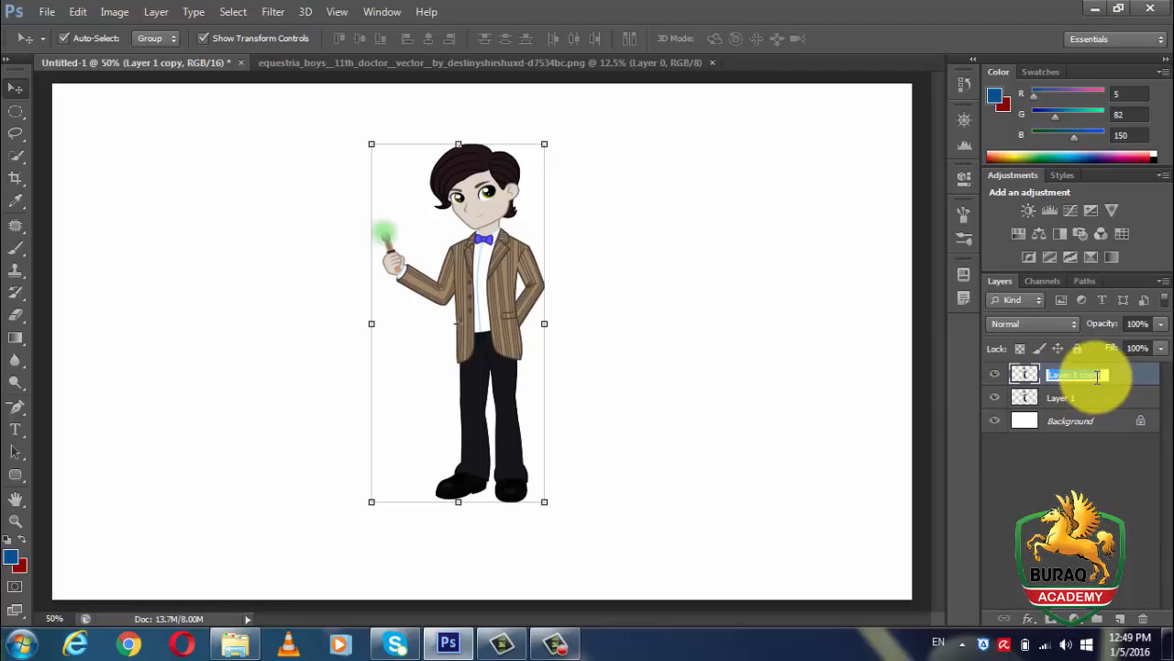
left_click(1086, 396)
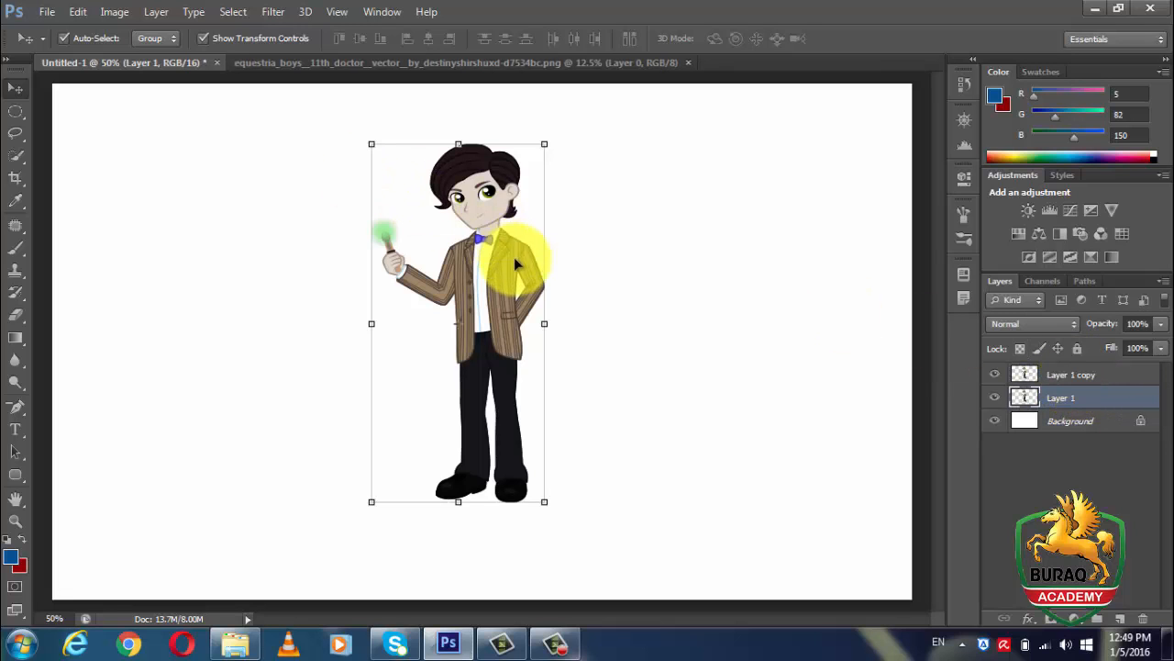
left_click_drag(514, 264, 727, 264)
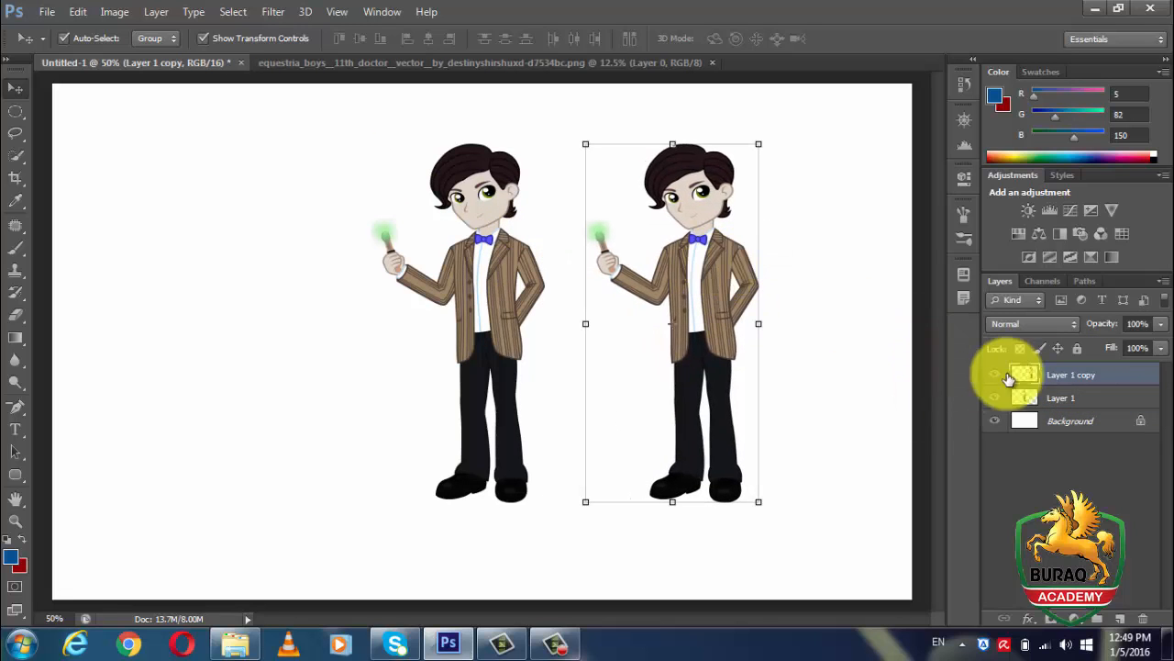
- Convert the Layer 1 copy to a Smart Object
left_click(1032, 399)
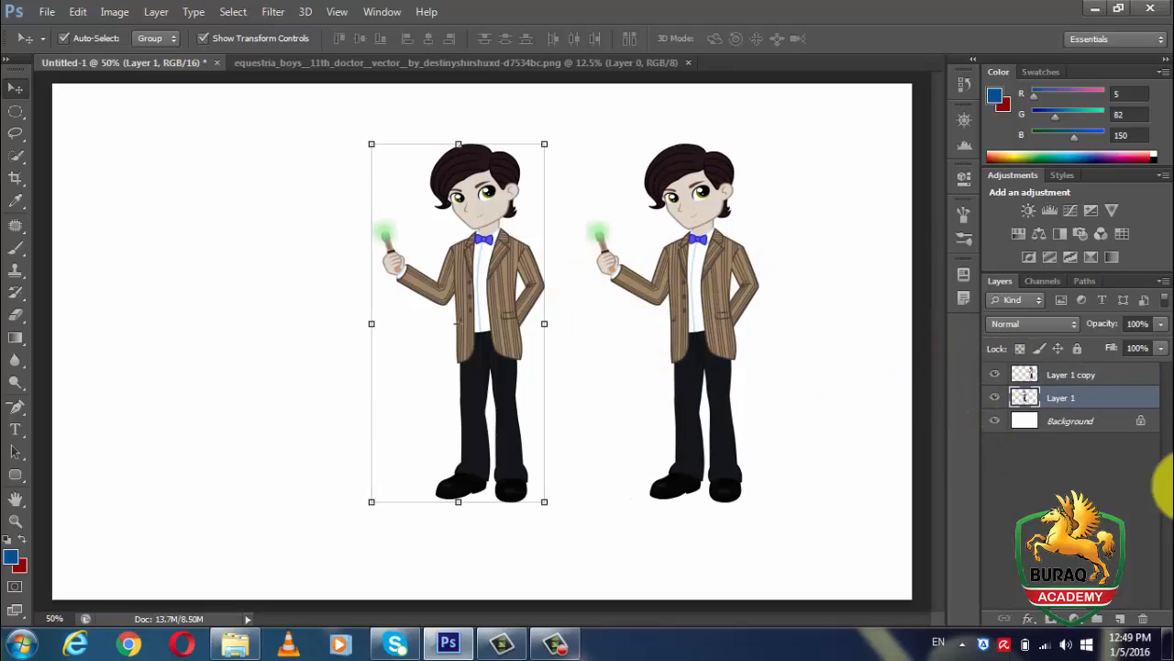
left_click(1070, 375)
left_click(495, 281)
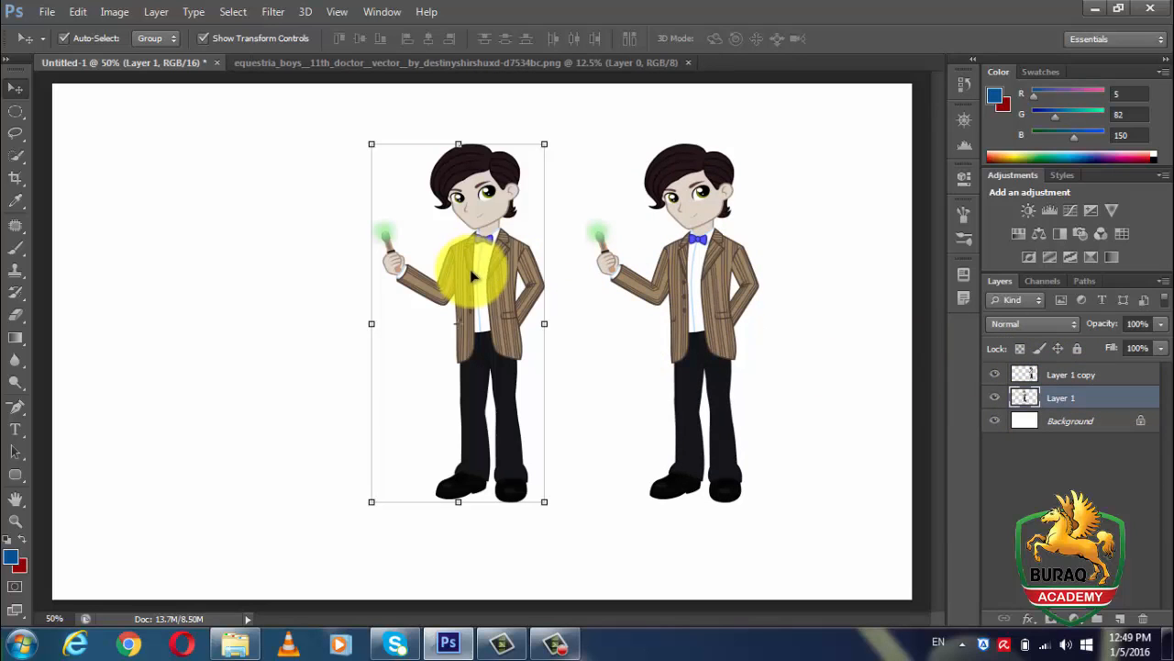
left_click(705, 213)
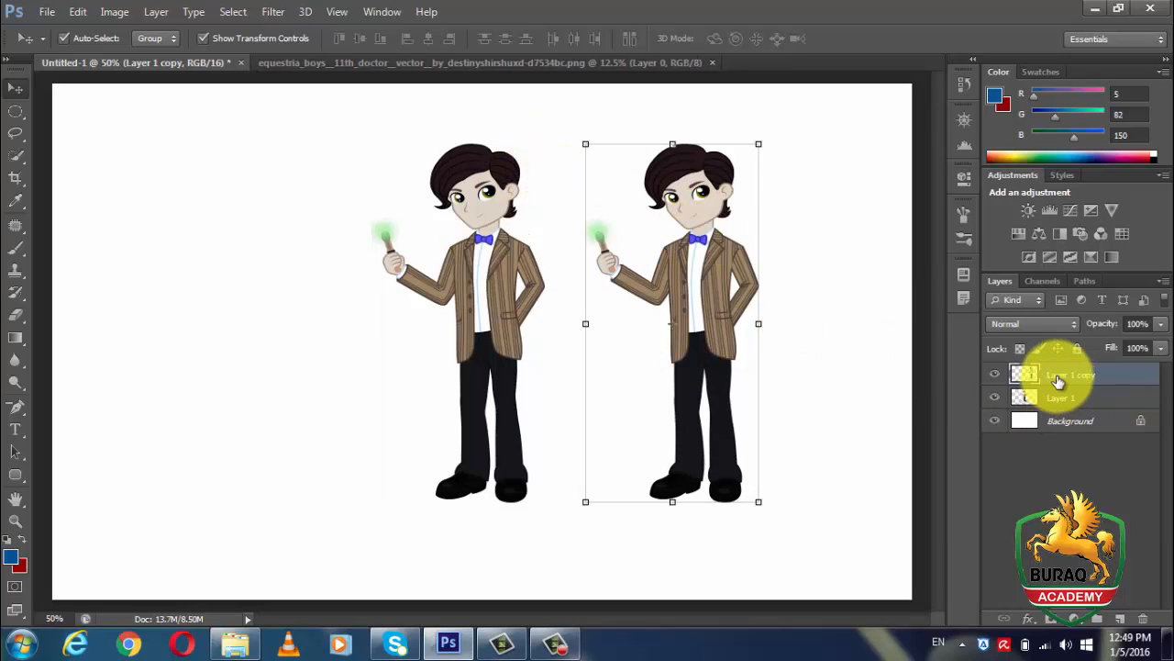
right_click(1055, 376)
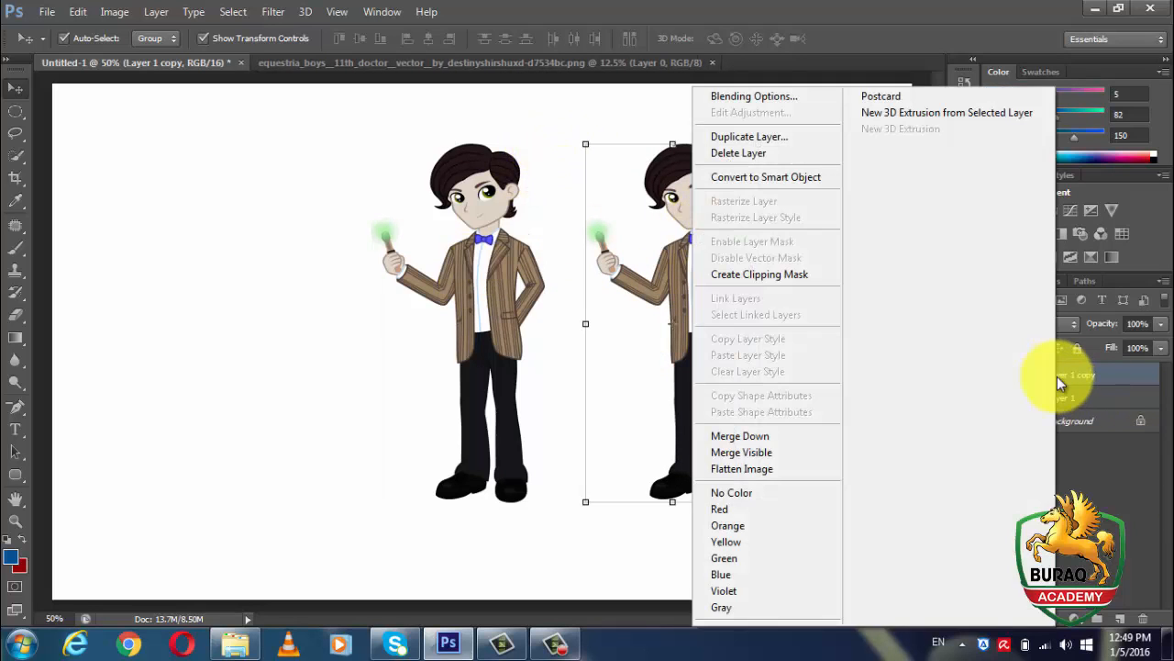
left_click(752, 177)
- Shrink the rasterized character on Layer 1 to about 28% width and 21% height and apply the transform
left_click(486, 246)
left_click(668, 272)
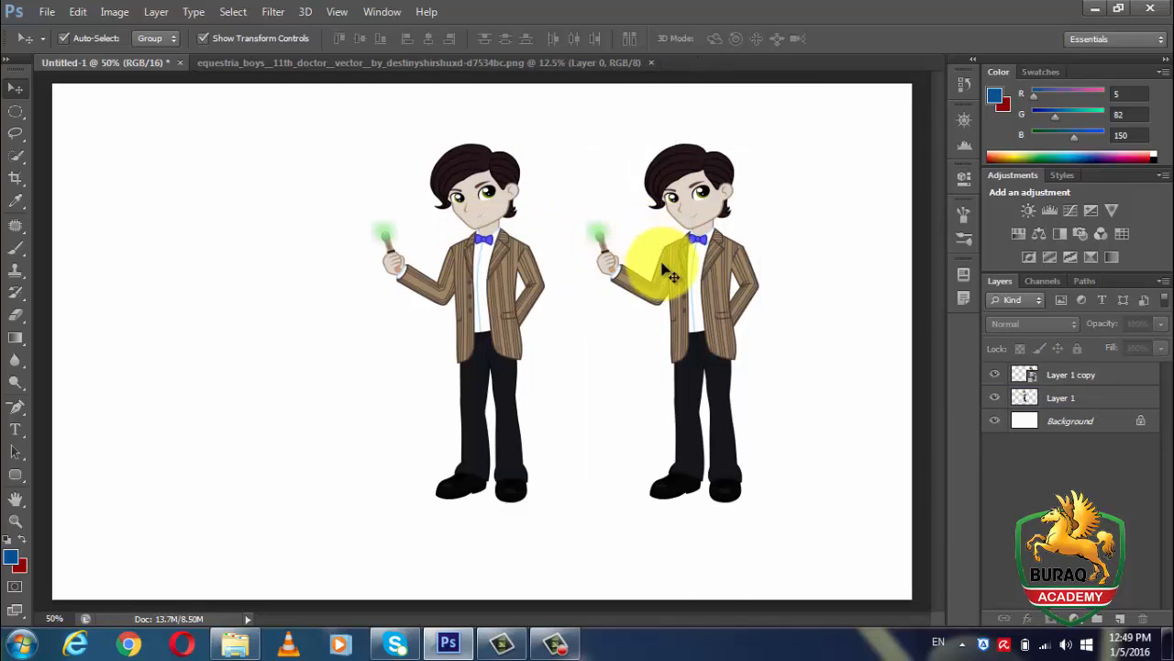
left_click(441, 207)
left_click_drag(538, 156, 421, 427)
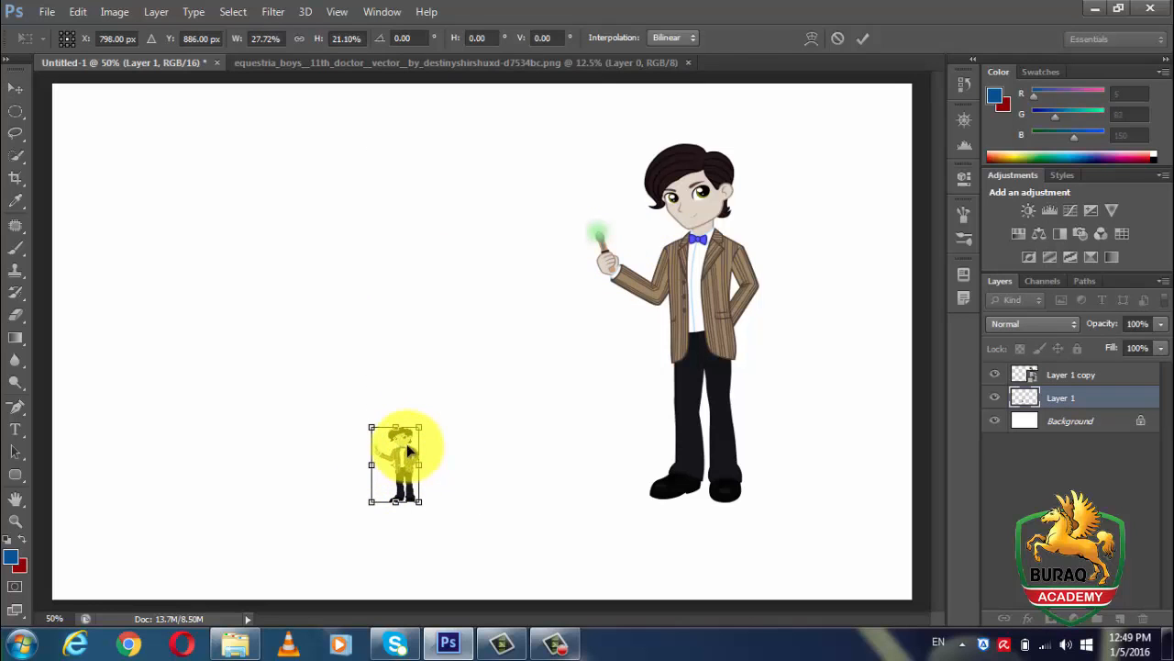
key("Return")
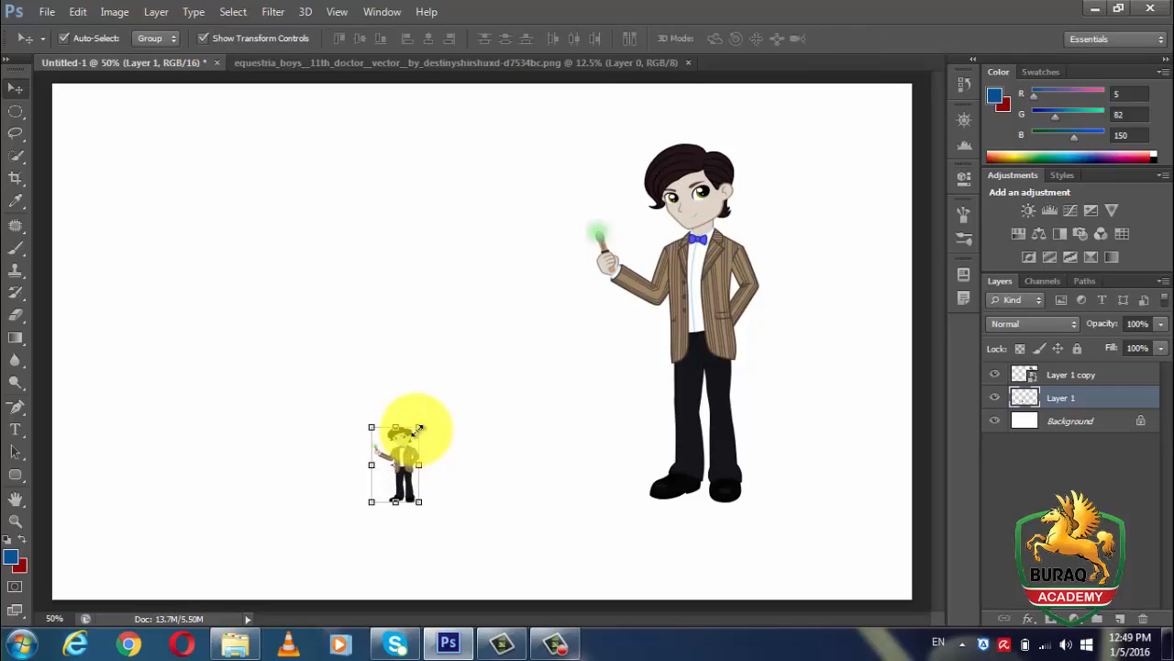
- Enlarge the shrunken Layer 1 character back to nearly the height of the Smart Object figure and move it up slightly
left_click_drag(419, 429, 553, 212)
key("Return")
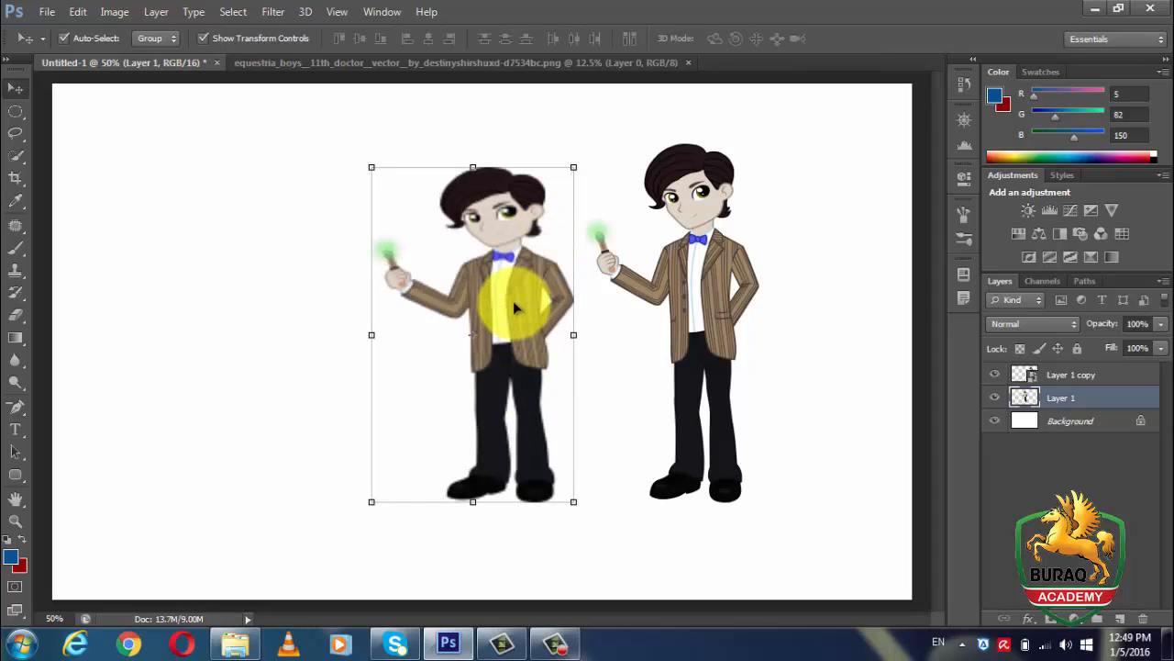
left_click_drag(524, 297, 518, 271)
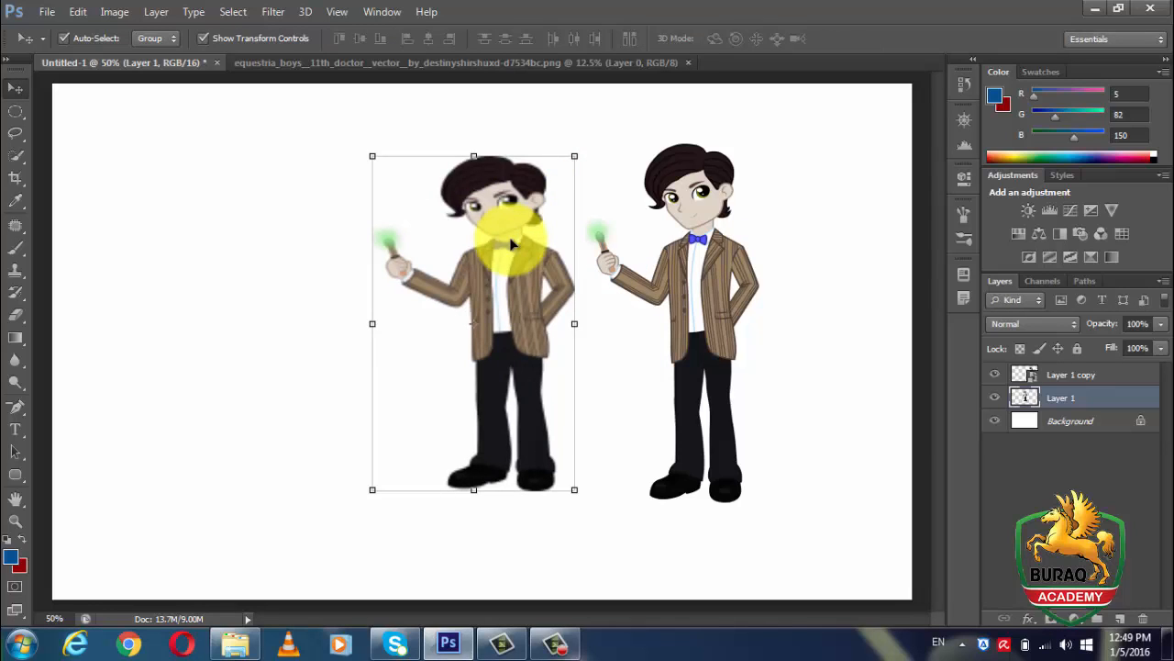
left_click(575, 156)
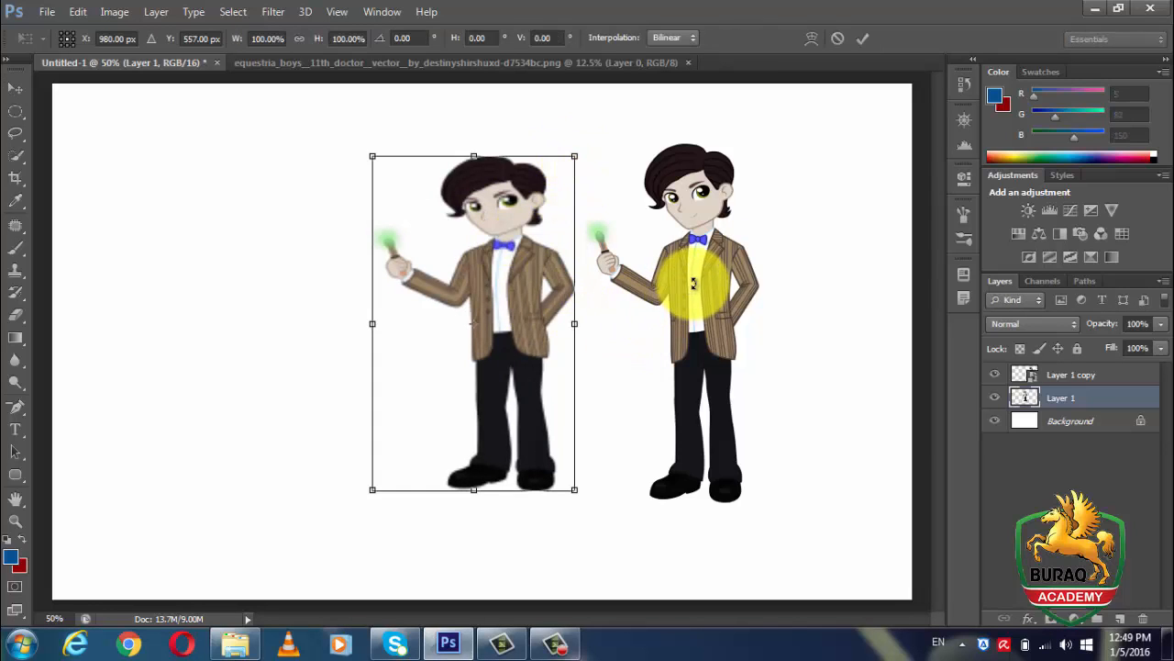
key("Return")
- Shrink the Smart Object character on Layer 1 copy to a similarly tiny size and apply the transform
left_click(668, 302)
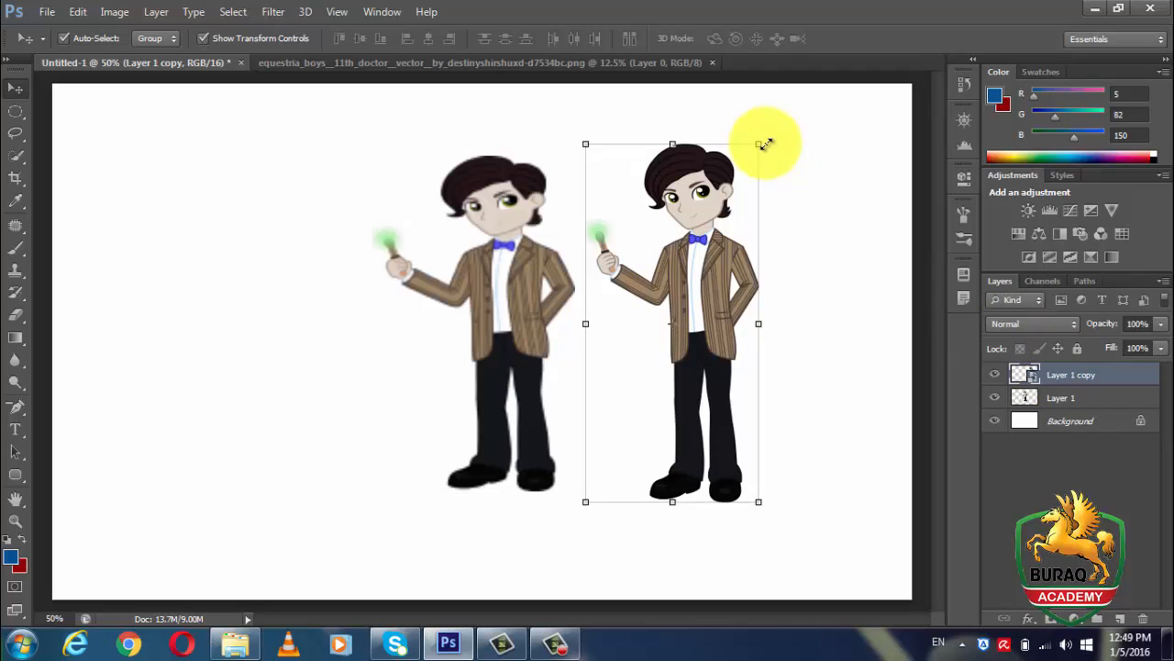
key("ctrl+t")
left_click_drag(761, 142, 645, 424)
key("Return")
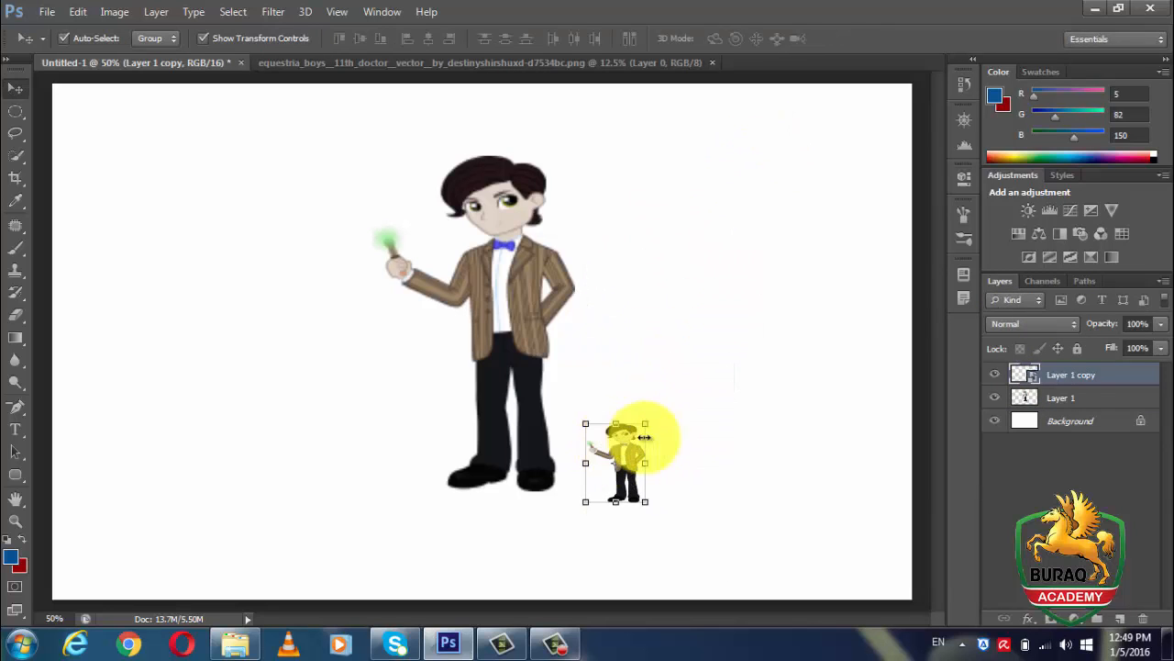
- Enlarge the Smart Object character back to about the size of the Layer 1 figure and position it alongside
left_click_drag(647, 424, 800, 156)
key("Return")
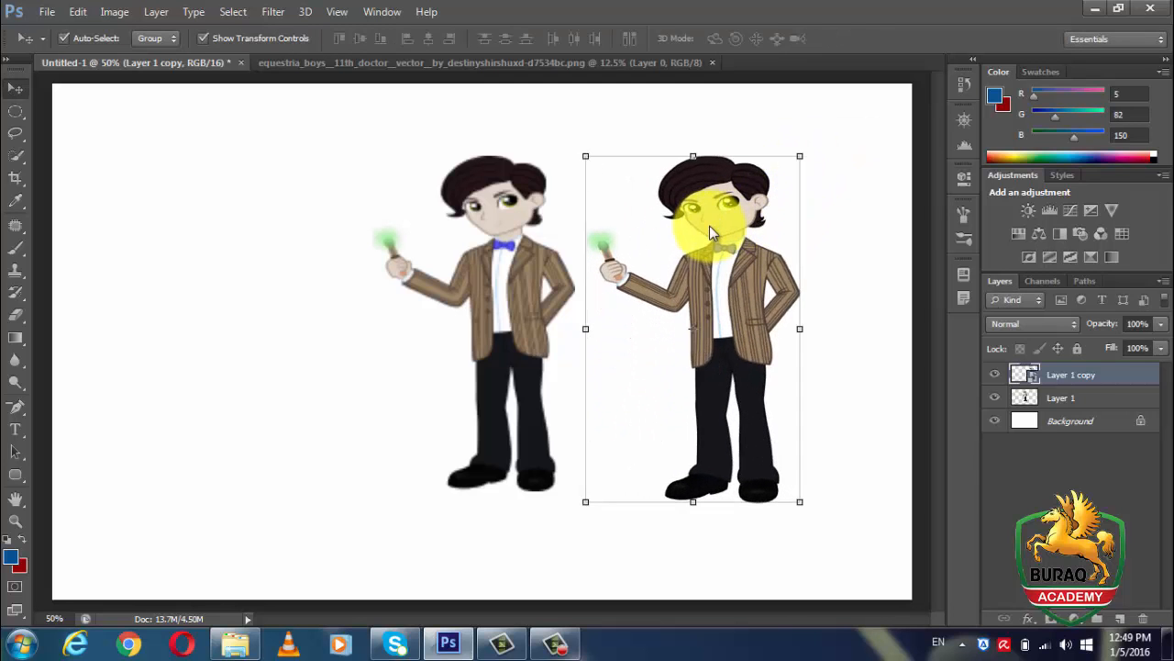
mouse_move(713, 328)
left_mouse_down()
mouse_move(694, 348)
mouse_move(717, 339)
left_mouse_up()
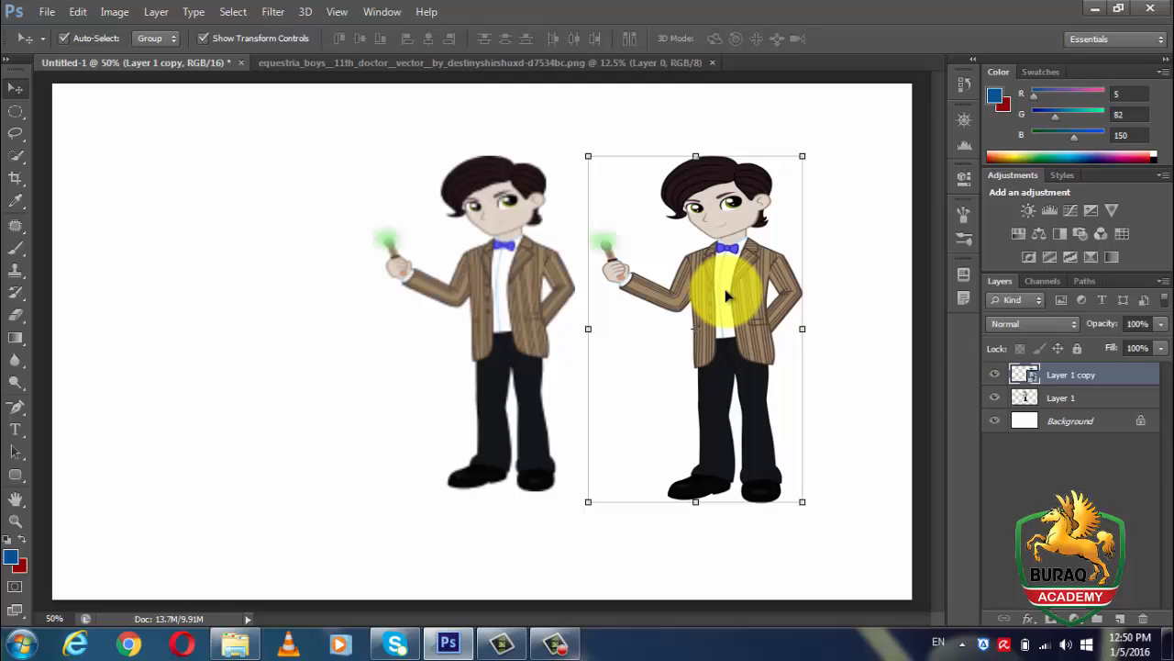
left_click_drag(728, 319, 732, 339)
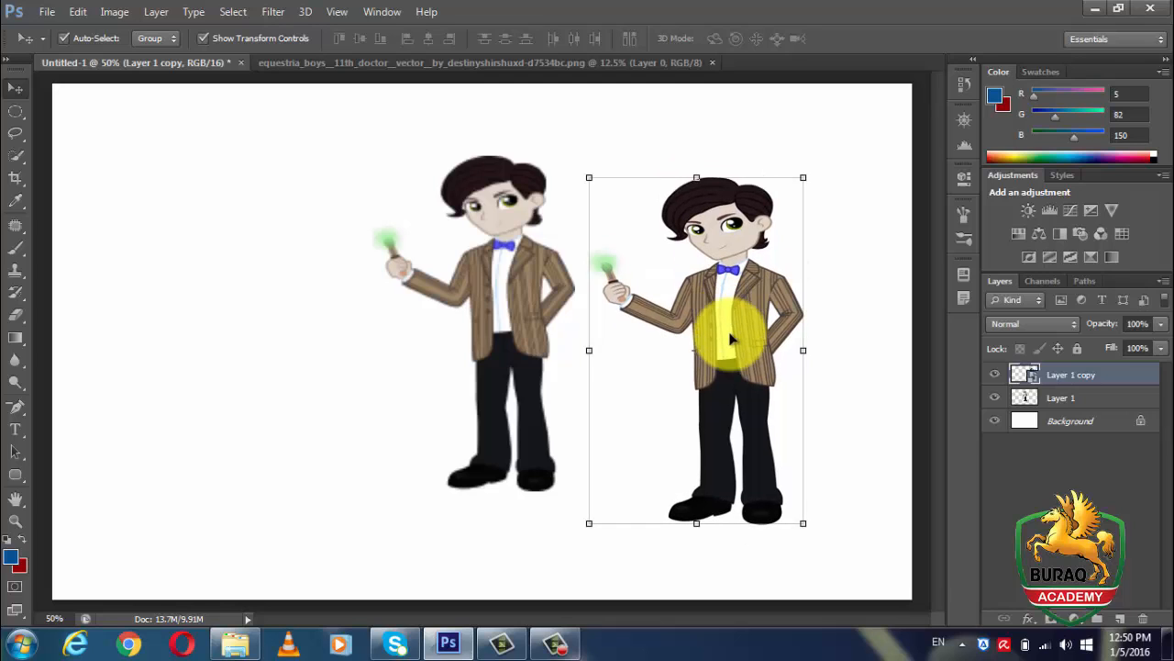
left_click_drag(742, 326, 718, 301)
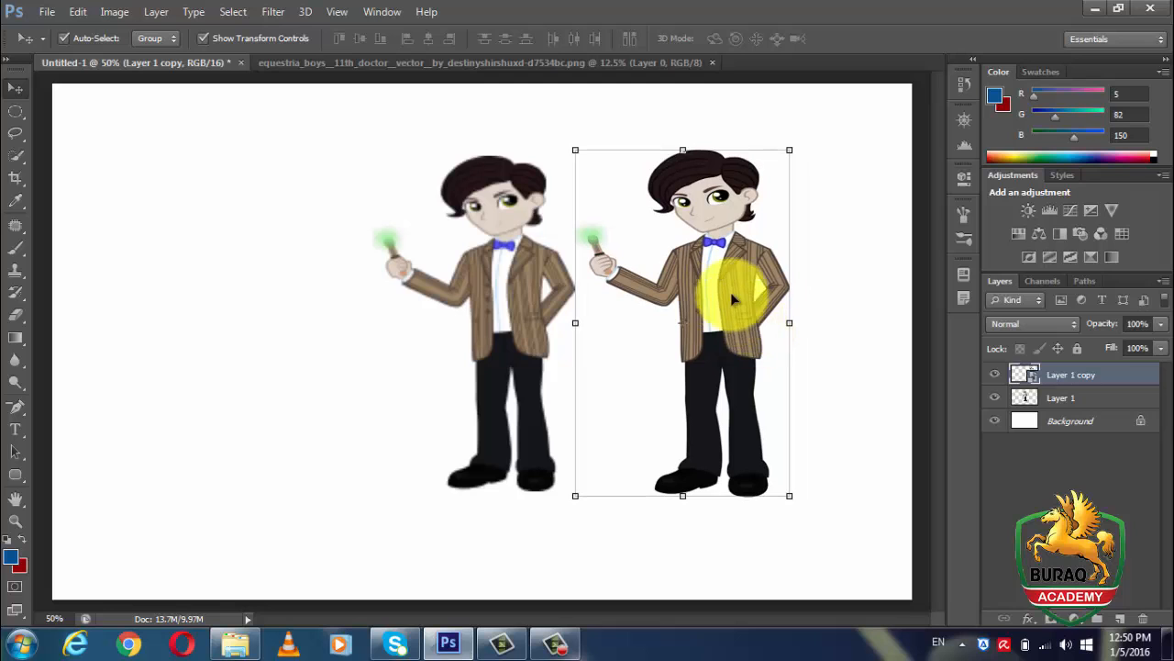
- Scale the Smart Object character to about 111% width and 85% height
mouse_move(577, 498)
left_mouse_down()
mouse_move(575, 487)
mouse_move(576, 511)
left_mouse_up()
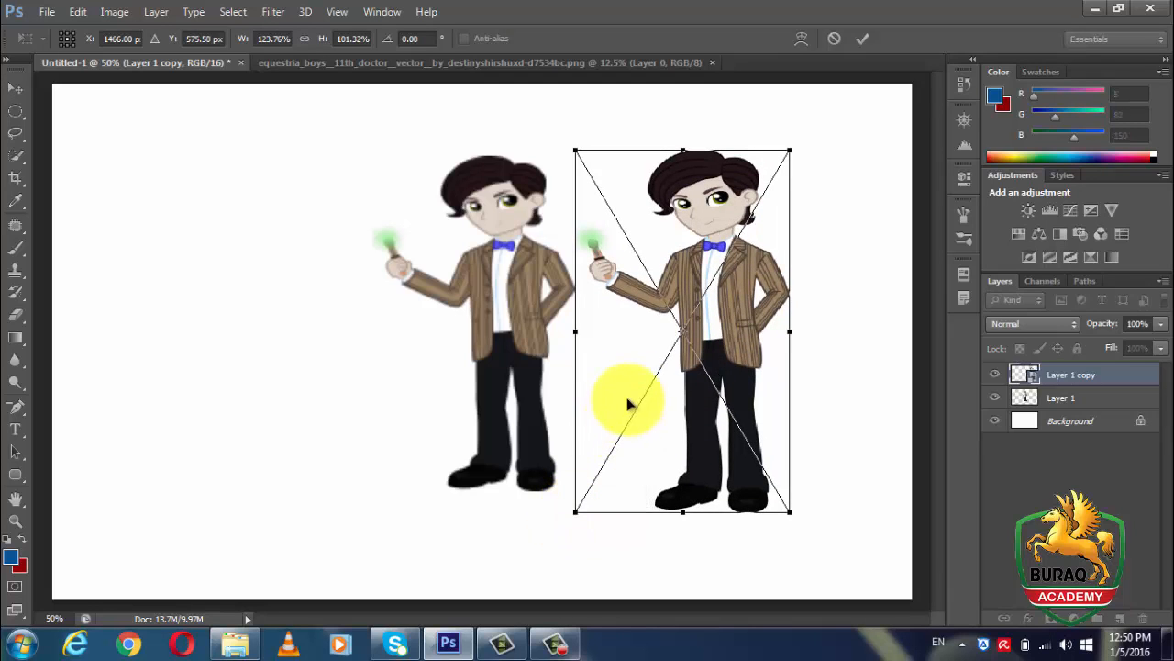
right_click(676, 311)
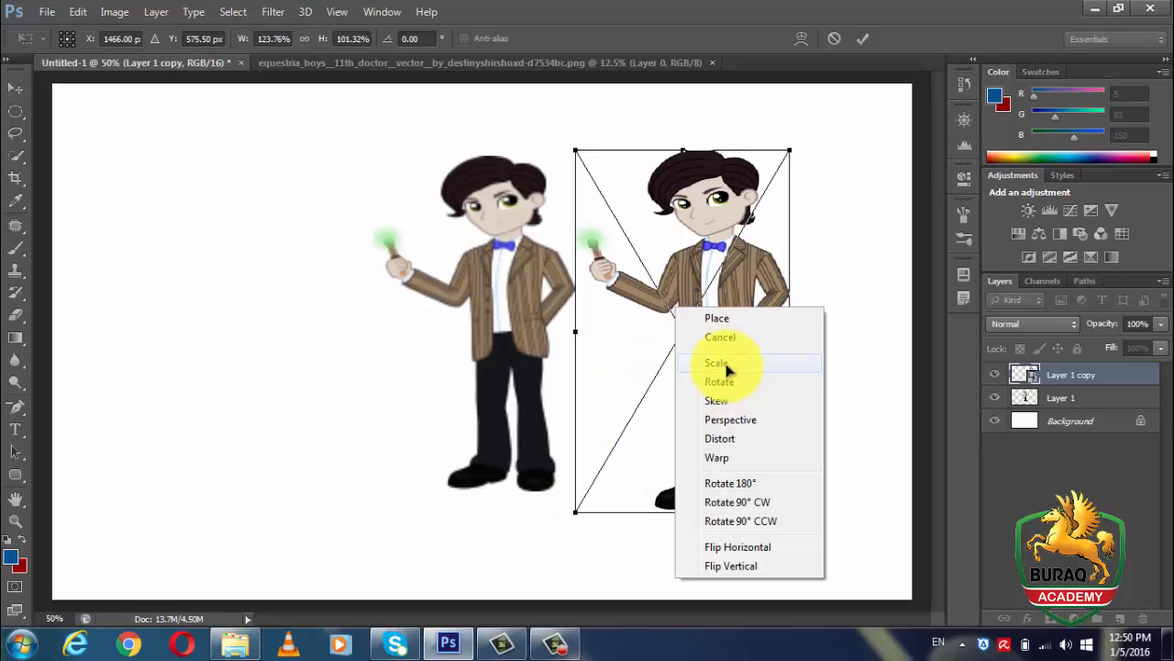
left_click(725, 364)
left_click_drag(788, 156, 768, 209)
- Try rotating the Smart Object character freely with the Rotate transform, and apply the transformation
right_click(704, 288)
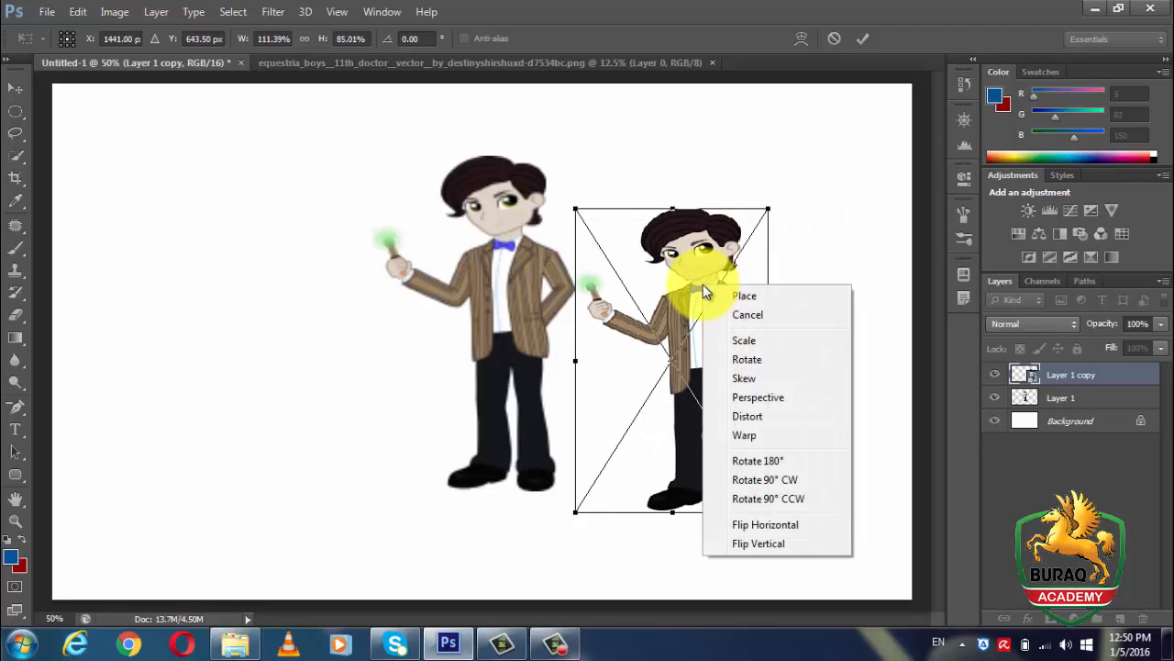
left_click(731, 359)
left_click_drag(781, 284, 711, 337)
key("Return")
right_click(710, 342)
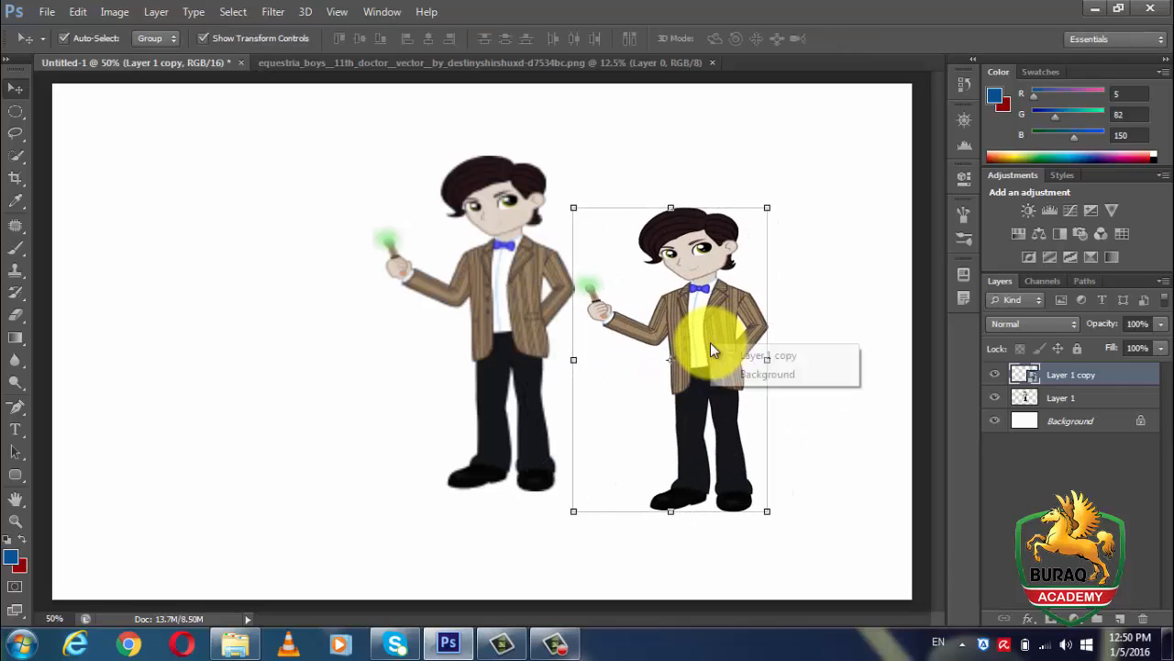
key("Escape")
- Enlarge the Smart Object character to about 117% width and 90% height, and skew its upper corners downward to about 58% height
left_click_drag(765, 206, 773, 189)
right_click(756, 222)
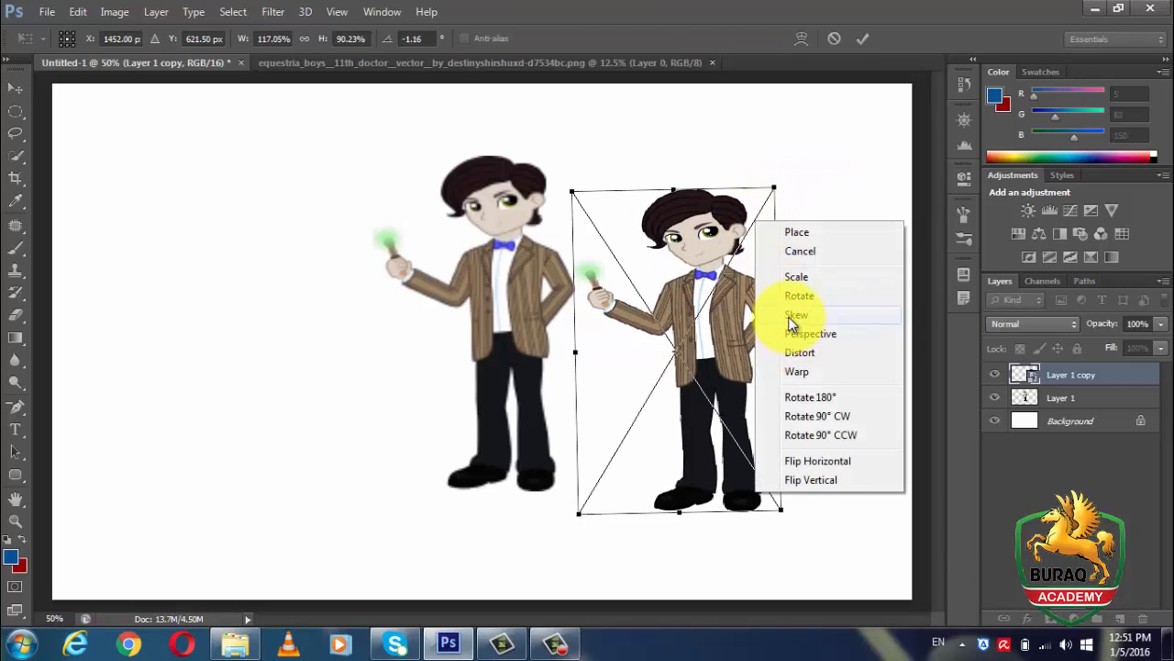
left_click(790, 321)
left_click_drag(776, 188, 813, 303)
left_click_drag(573, 195, 621, 320)
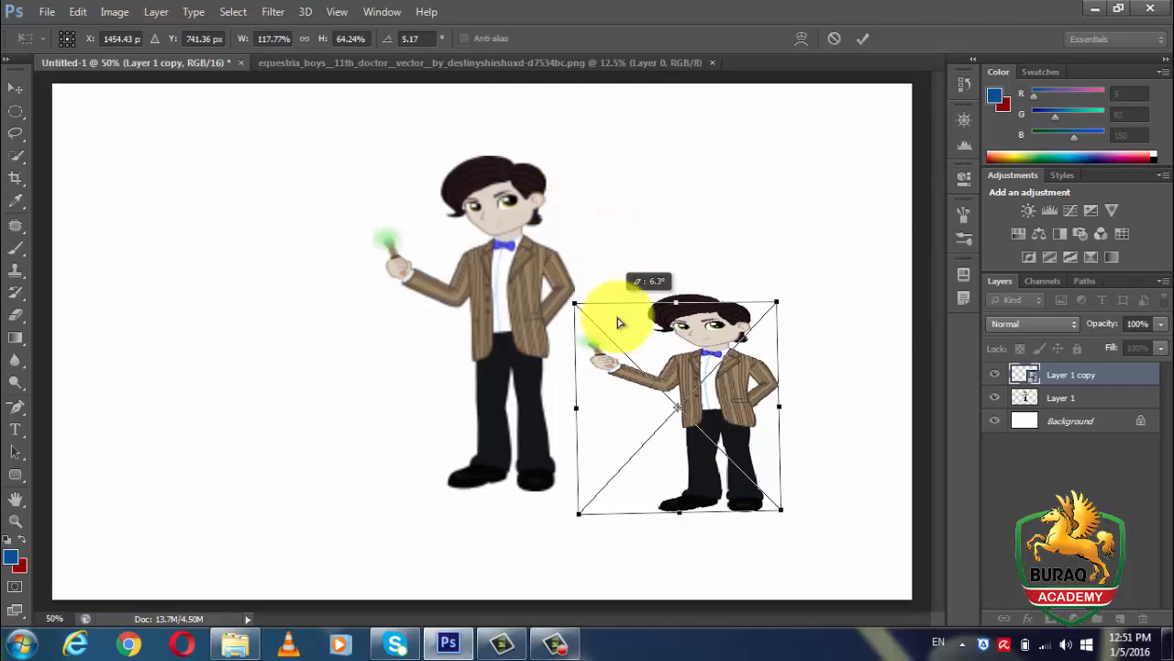
- Distort the Smart Object character by adjusting its right side and pulling its upper-left corner over the original figure's head
right_click(677, 357)
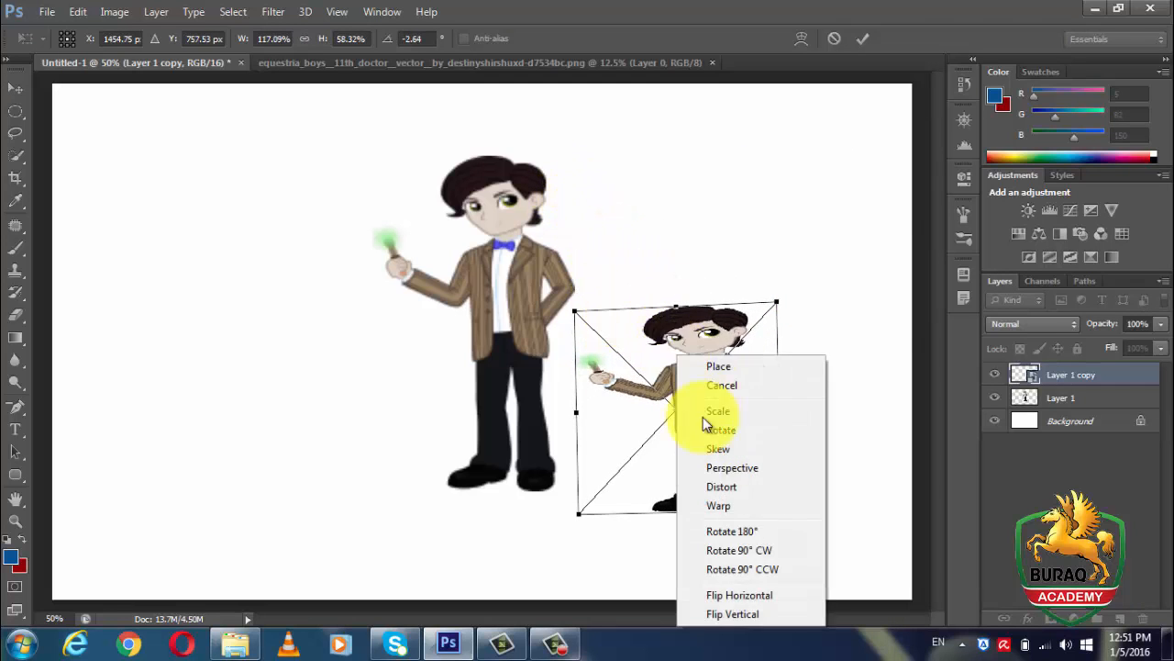
left_click(737, 488)
left_click_drag(783, 305, 792, 337)
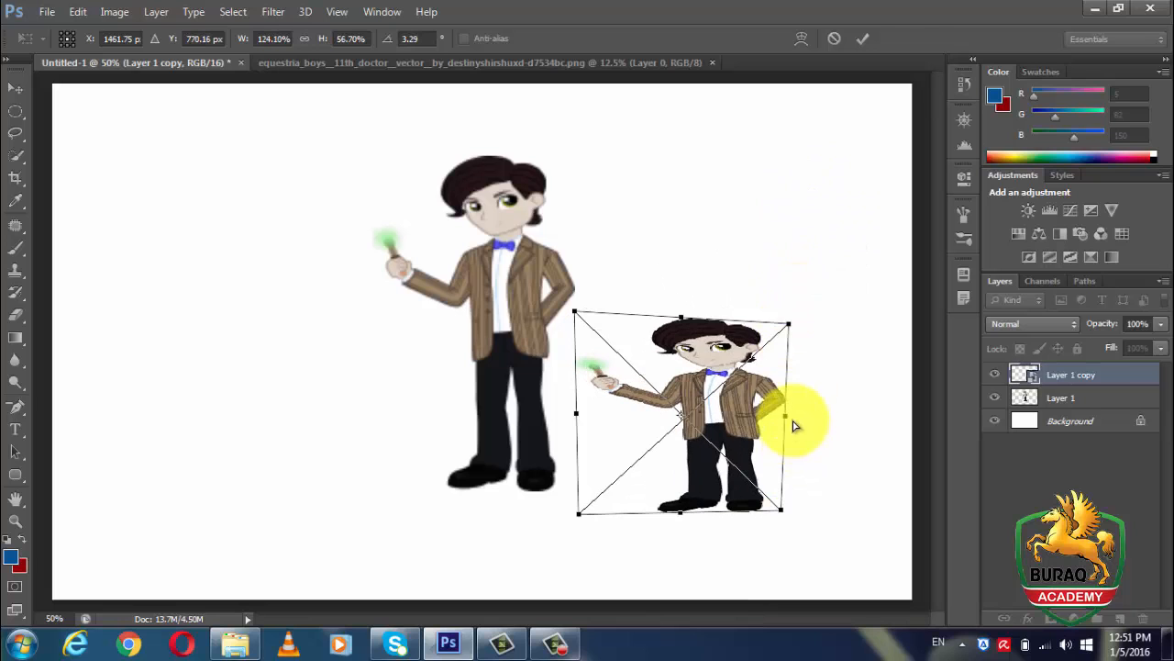
left_click_drag(790, 413, 734, 388)
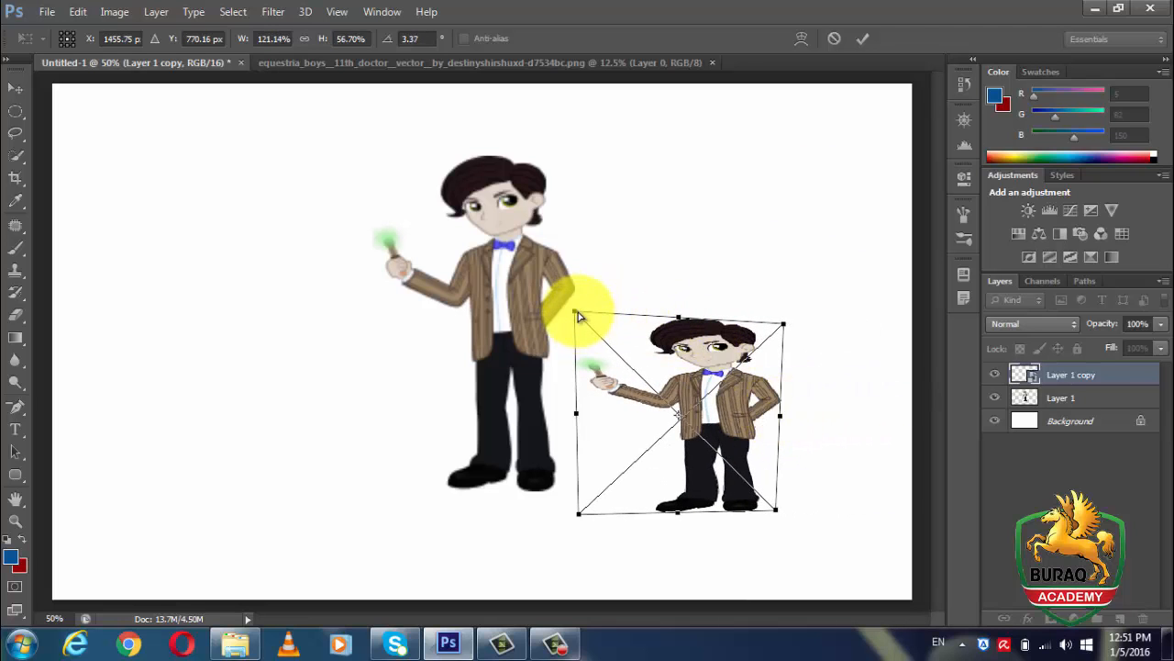
left_click_drag(578, 316, 474, 180)
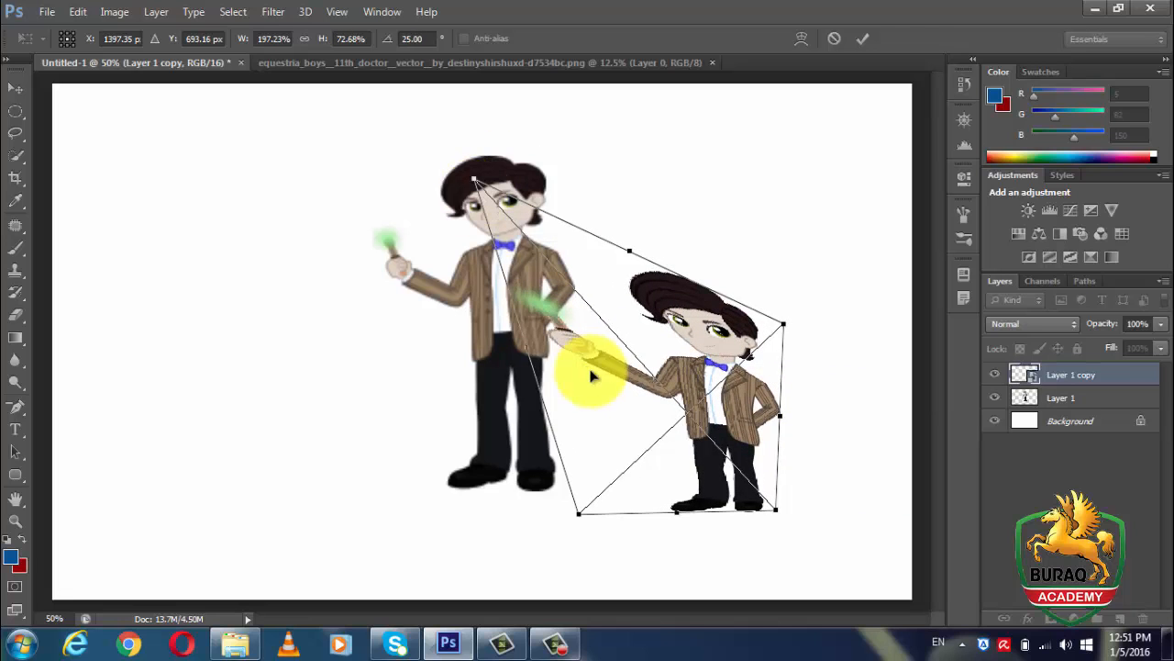
- Cancel the distortion, restore the Smart Object character's undistorted shape, and reposition it beside the original figure
key("Escape")
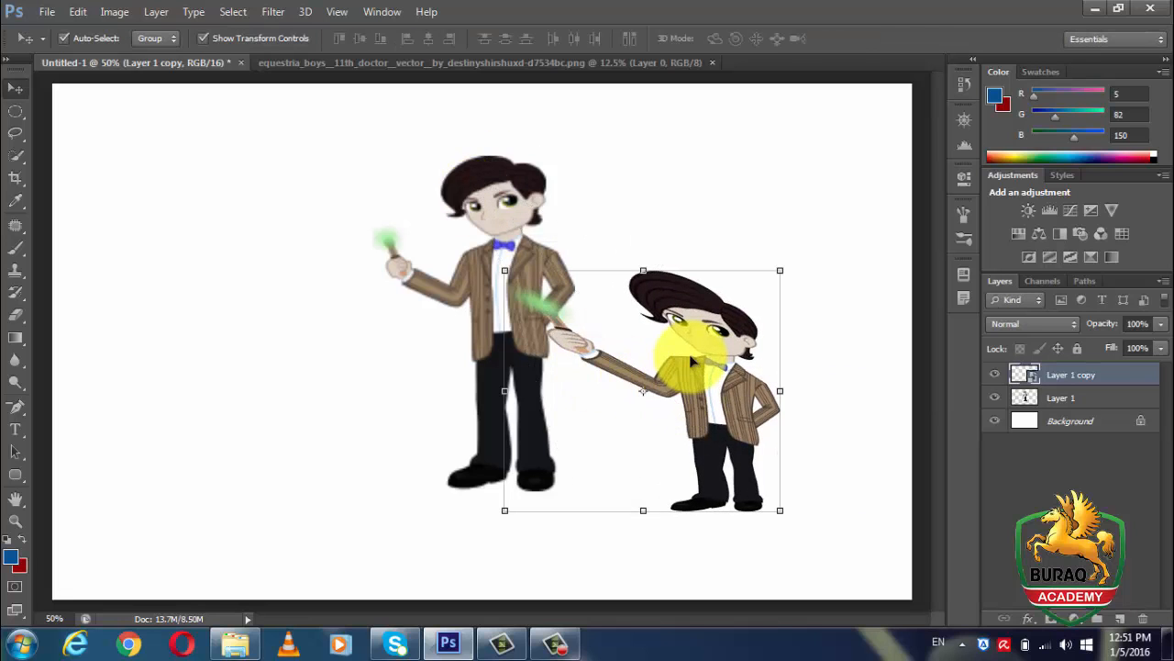
left_click_drag(699, 306, 701, 255)
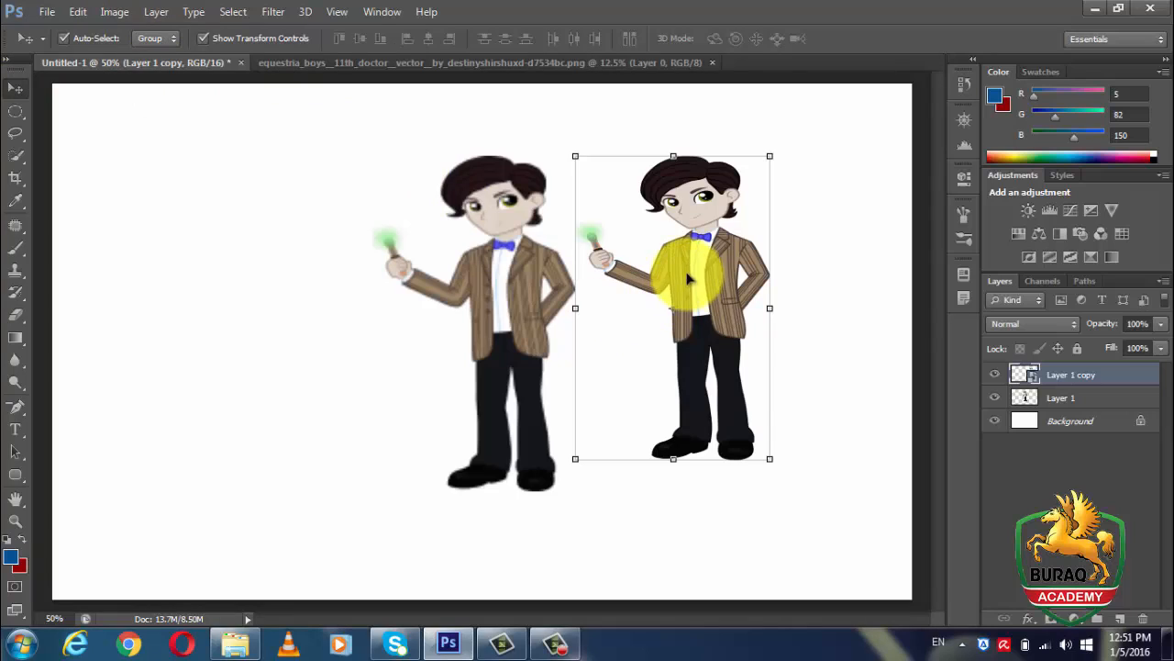
left_click_drag(688, 278, 711, 313)
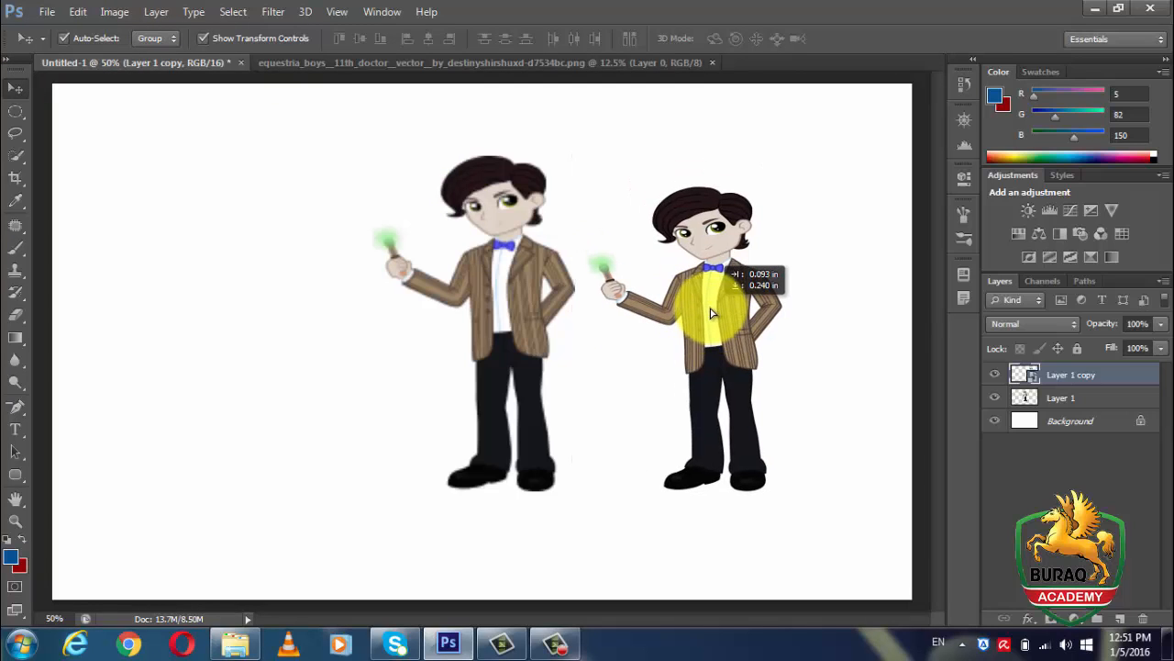
left_click_drag(712, 314, 714, 309)
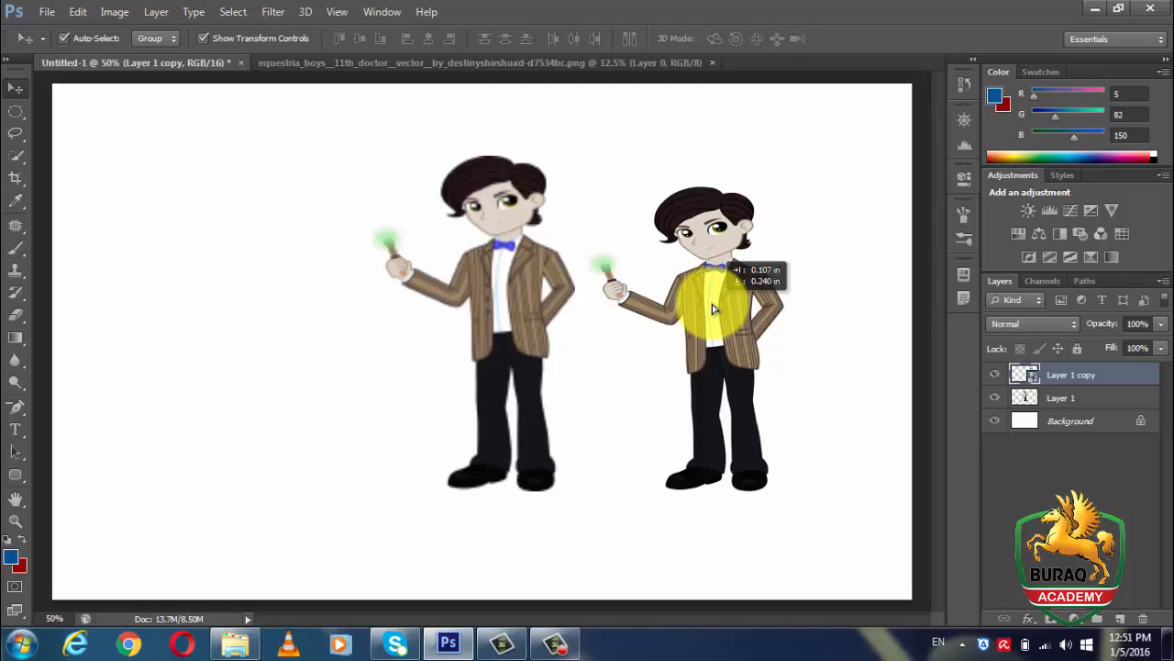
left_click_drag(714, 309, 716, 293)
- Delete the rasterized Layer 1 character and move the Smart Object character to the left half of the canvas
left_click(524, 284)
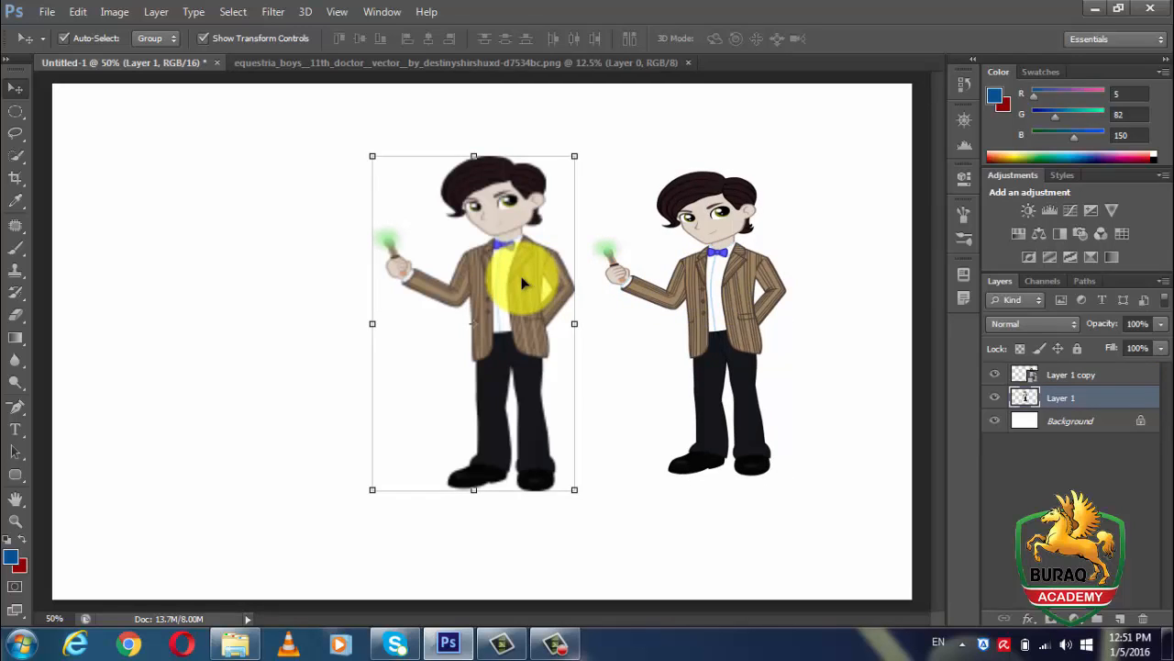
key("Delete")
left_click_drag(731, 285, 393, 278)
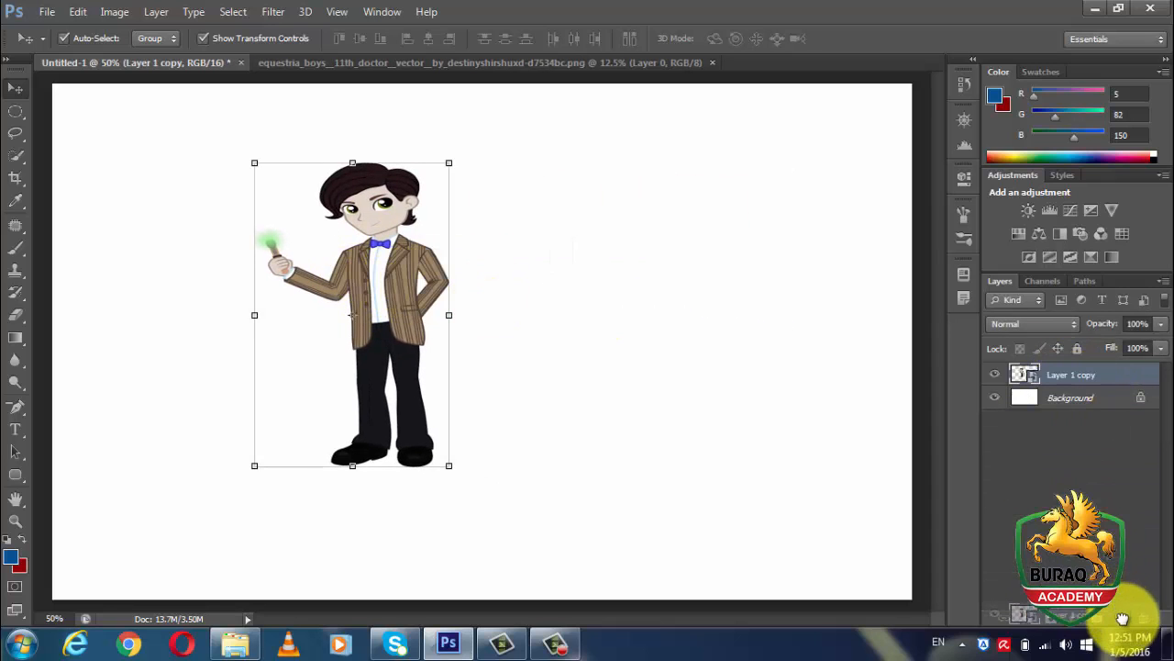
- Duplicate the Smart Object layer three times and space the four characters in a horizontal row across the canvas
left_click_drag(1075, 389, 1123, 616)
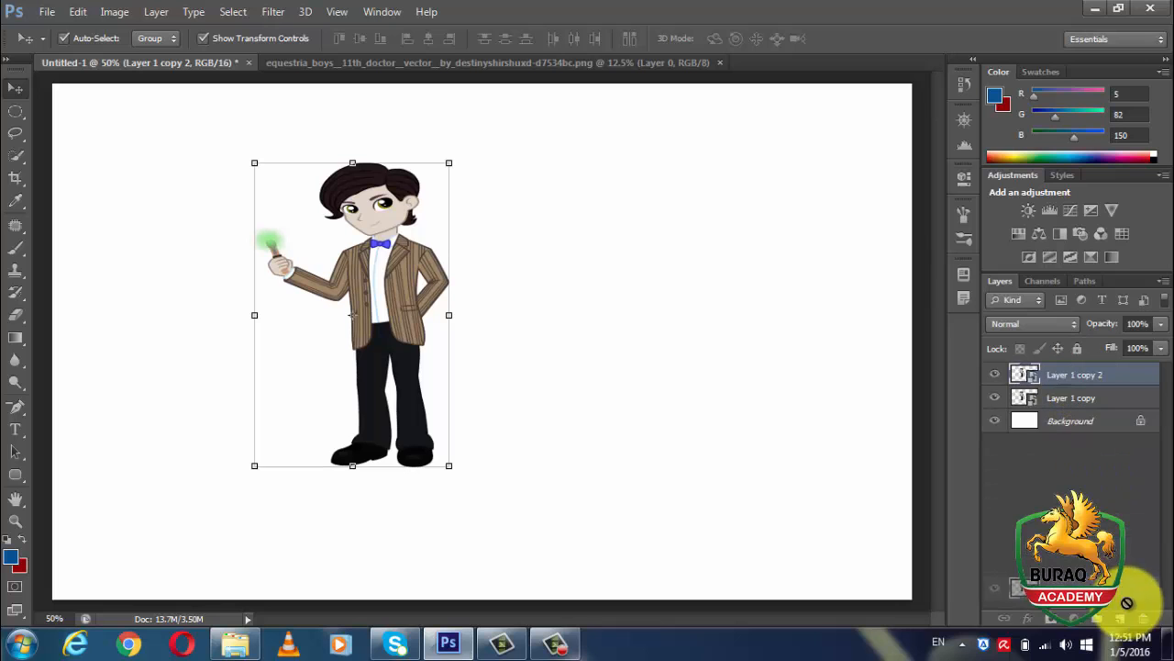
left_click_drag(1074, 380, 1121, 620)
left_click_drag(398, 302, 671, 302)
left_click_drag(403, 275, 211, 276)
left_click_drag(650, 284, 733, 284)
left_click_drag(388, 284, 579, 280)
left_click_drag(746, 289, 752, 288)
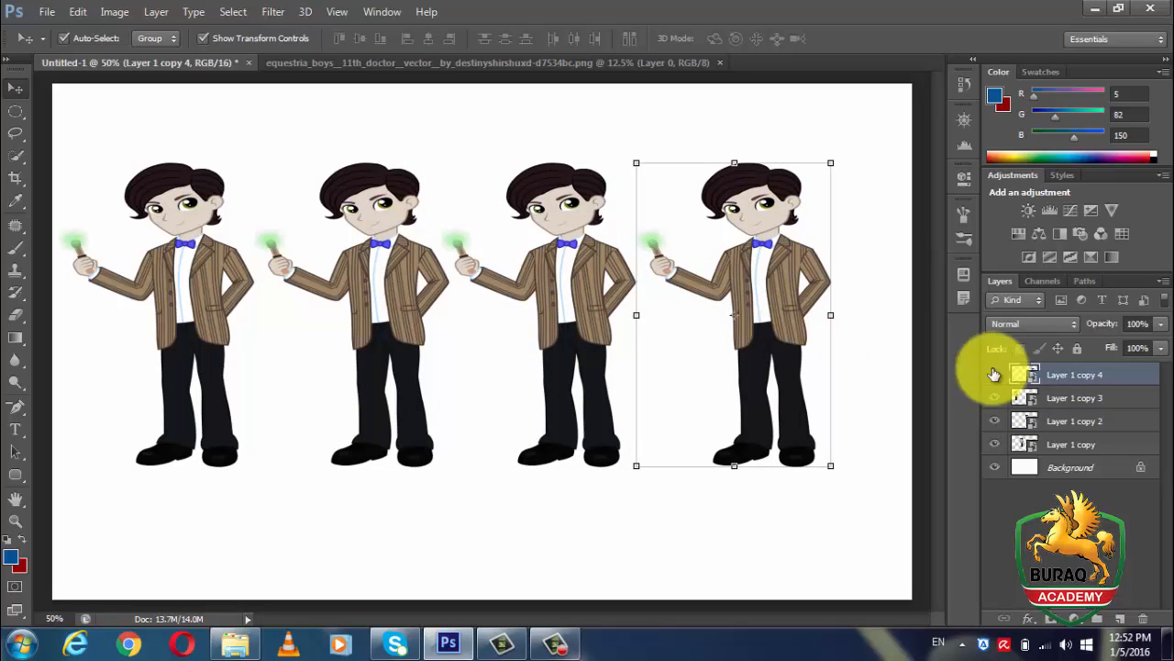
- Convert Layer 1 copy 4 to a new Smart Object and open its contents for editing
right_click(1041, 376)
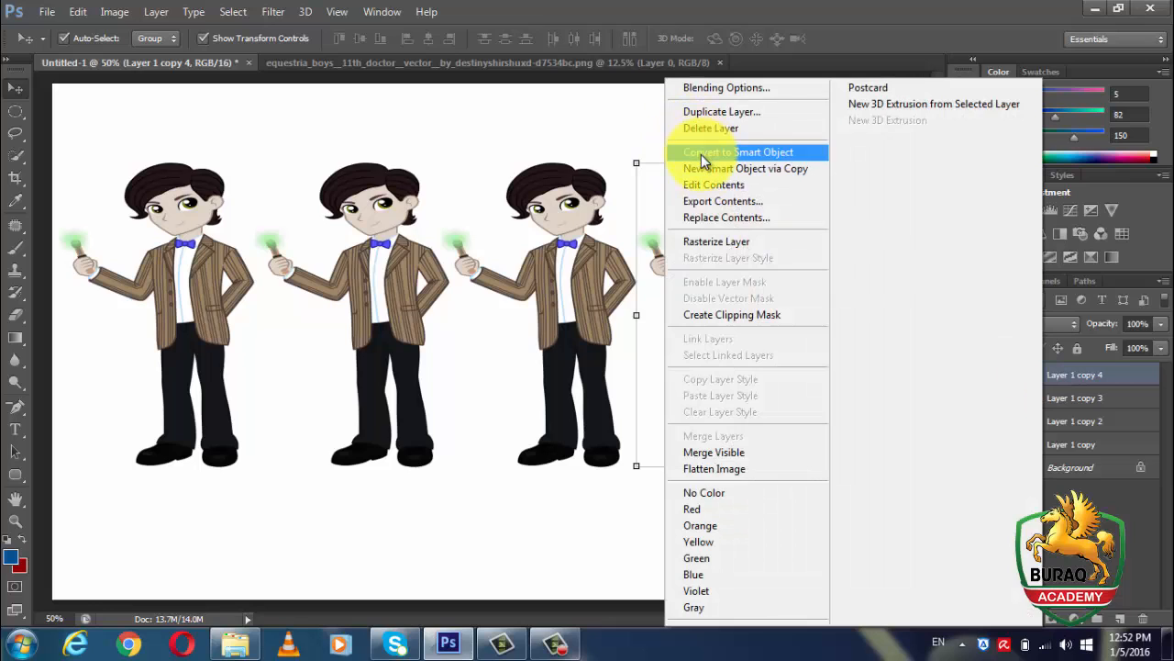
left_click(702, 154)
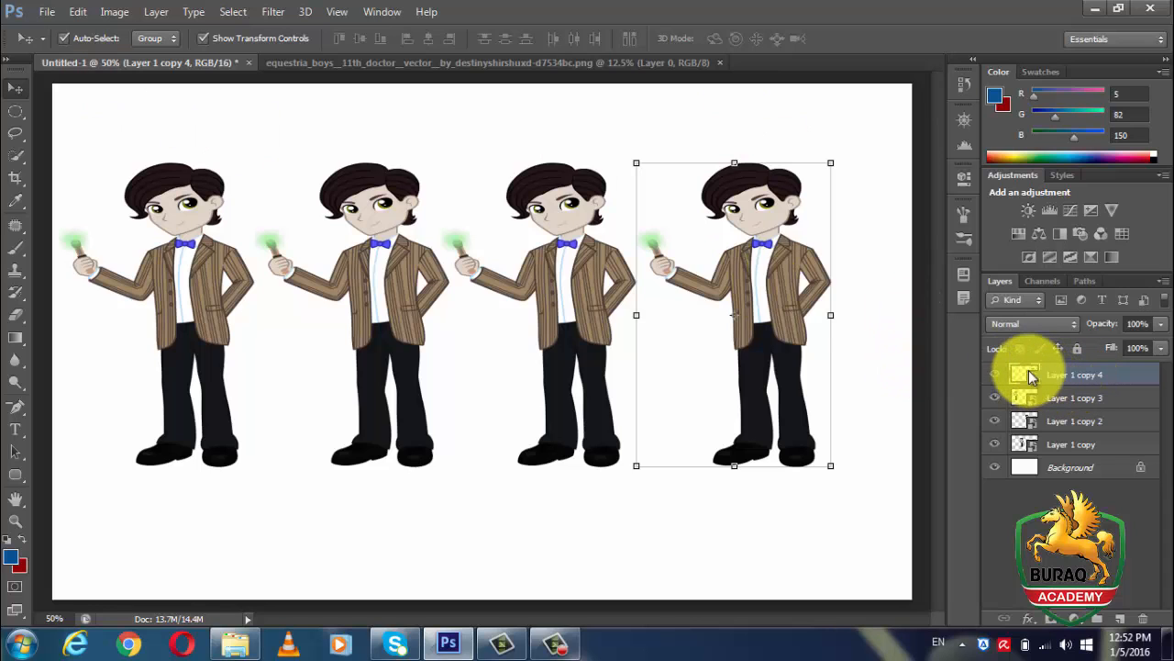
double_click(1026, 375)
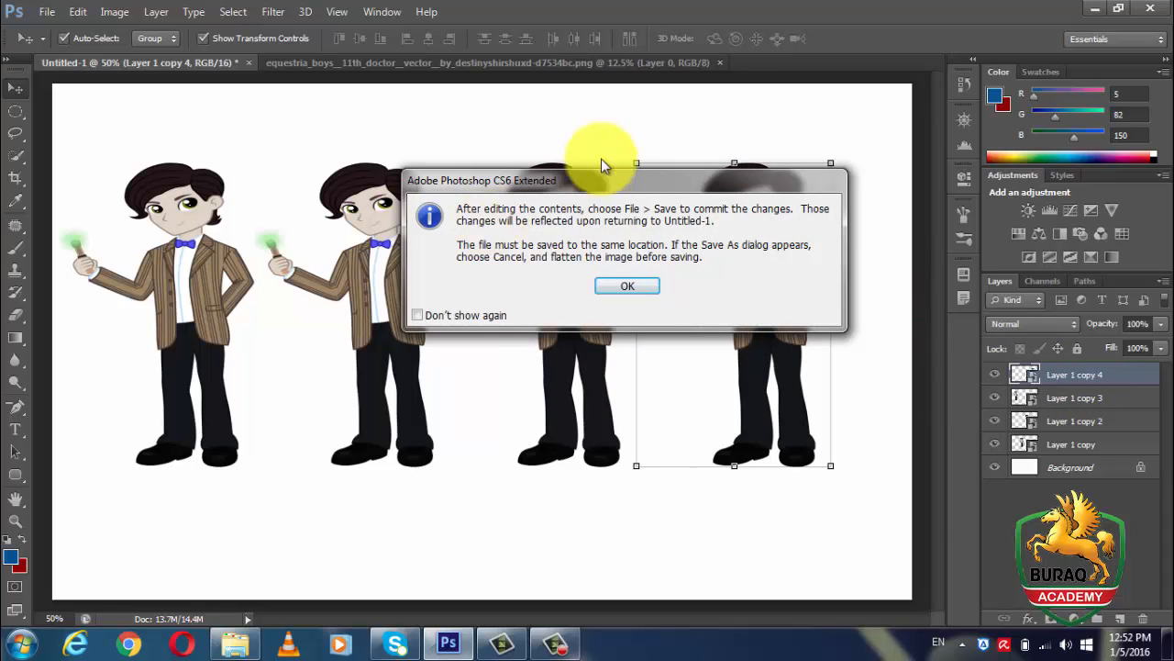
left_click(631, 285)
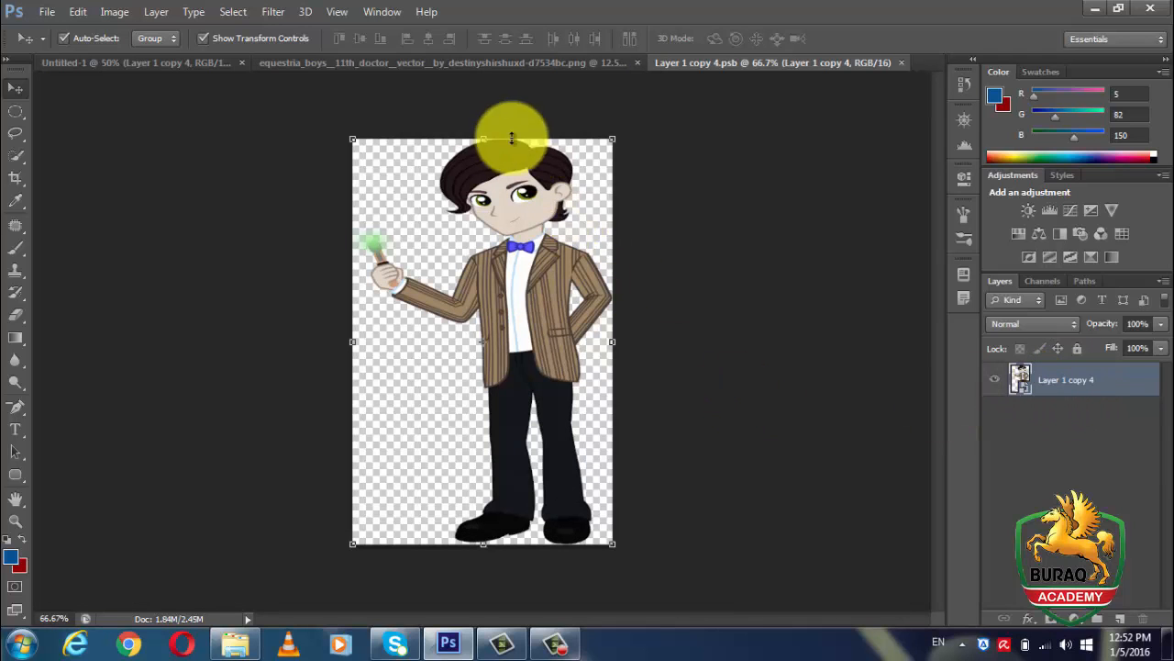
- Close the original PNG character document and return to the Layer 1 copy 4.psb contents
left_click(463, 60)
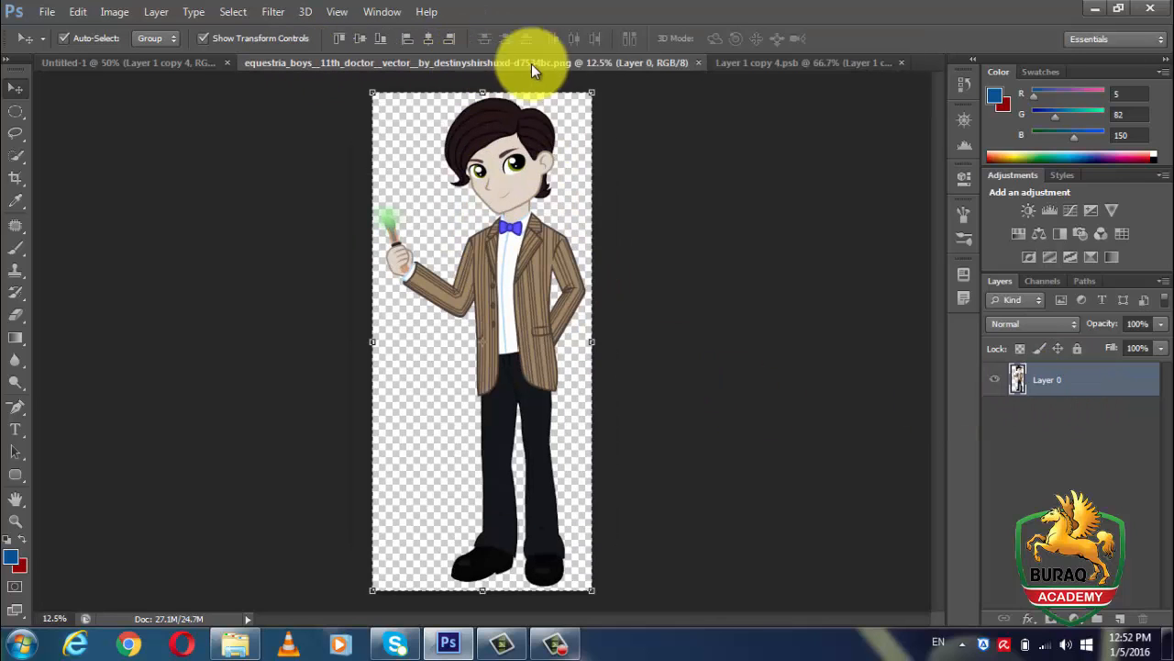
left_click(695, 63)
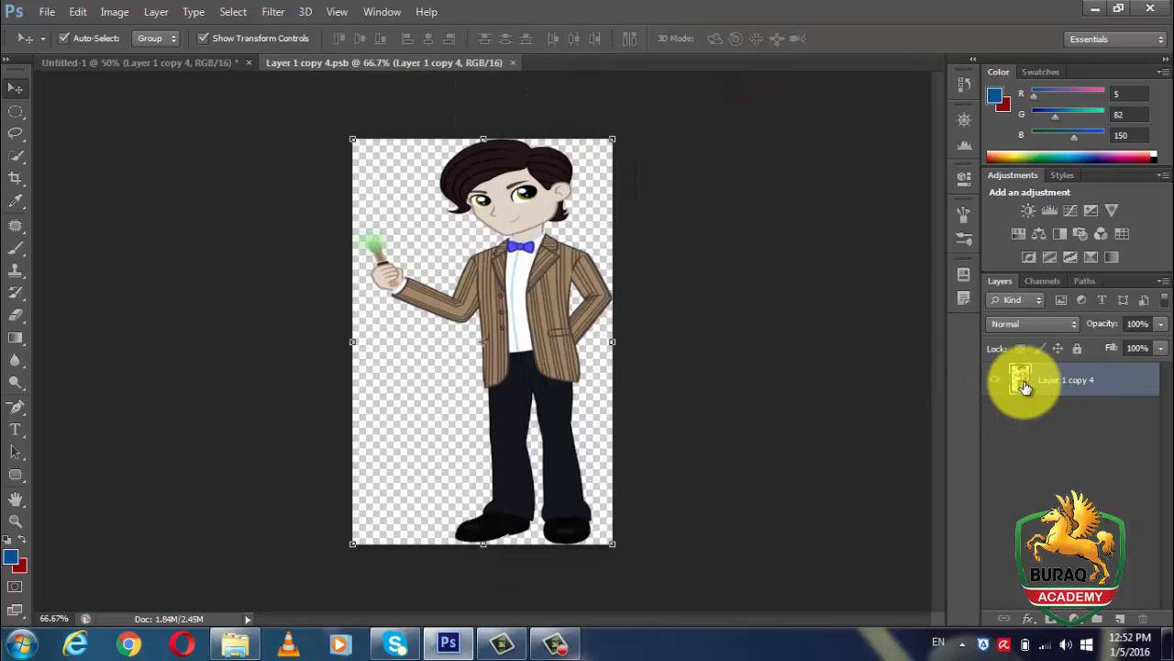
left_click(212, 64)
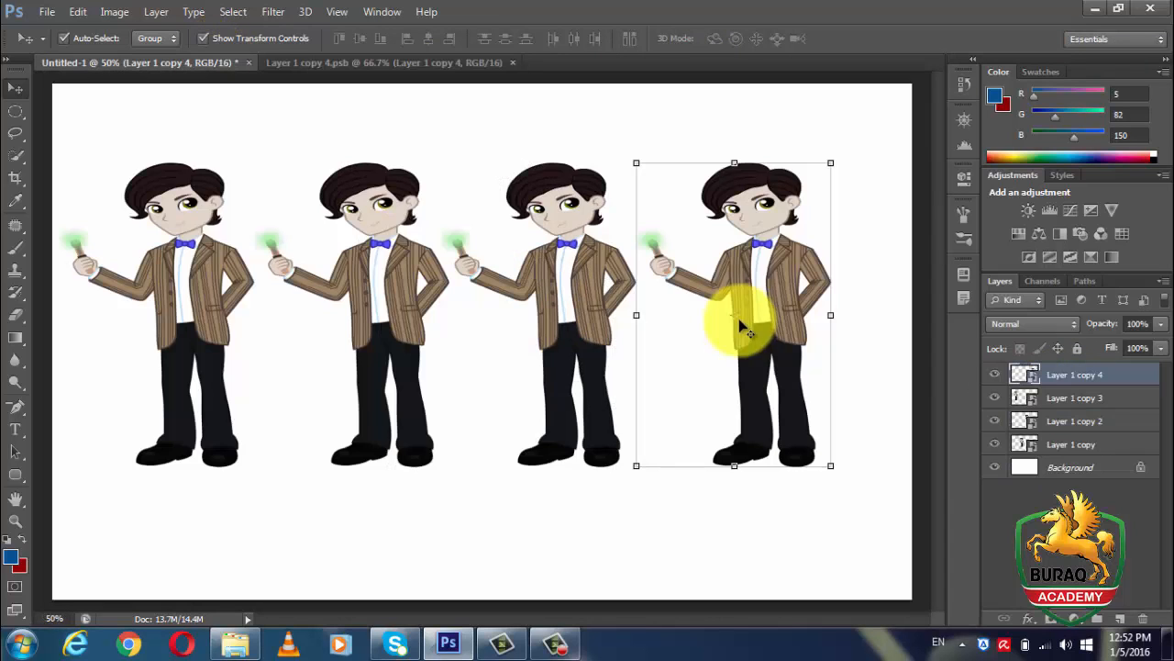
left_click(350, 63)
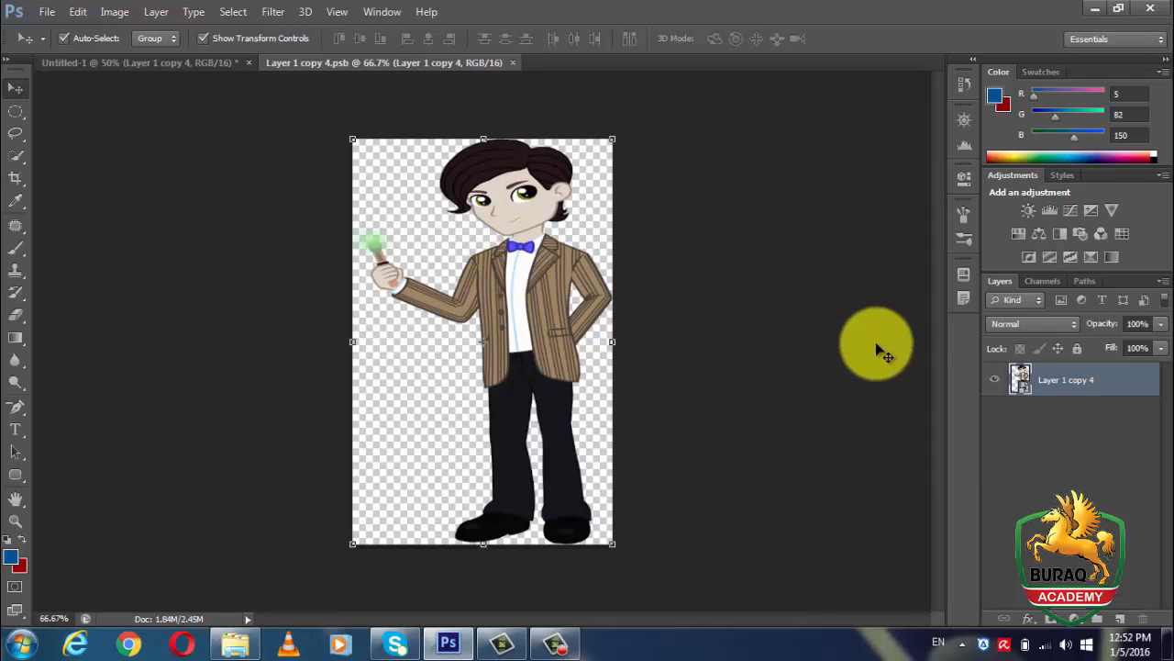
- Draw a blue rounded rectangle about 288 by 560 px with a 10 px radius, and place its layer beneath the character
left_click(16, 475)
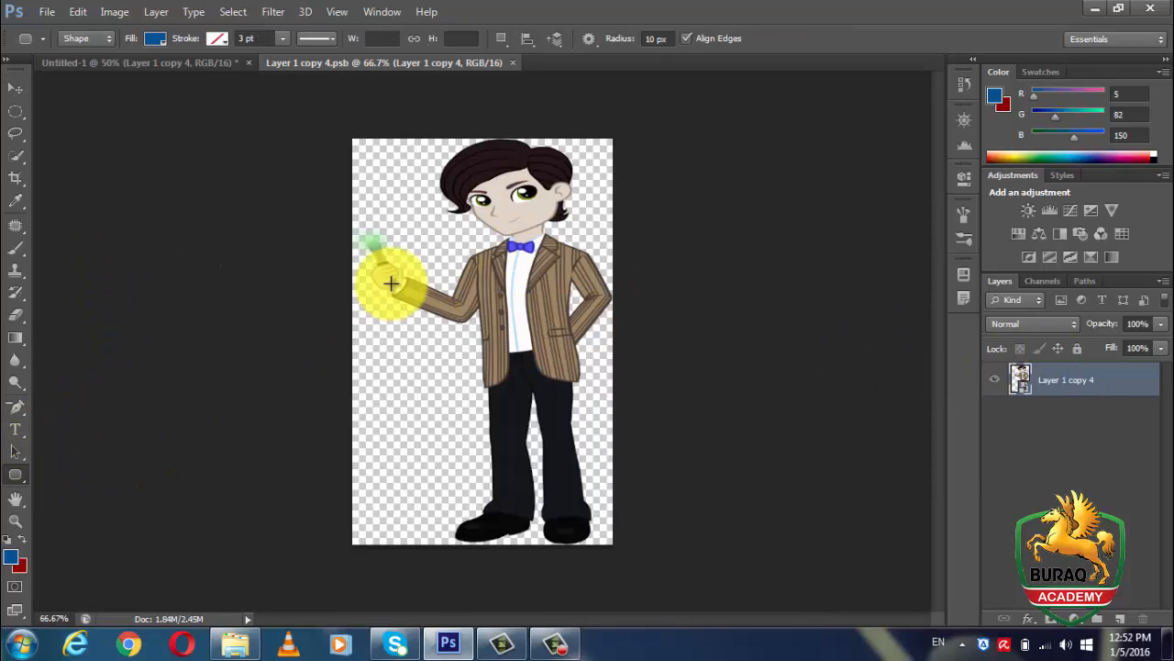
mouse_move(395, 175)
left_mouse_down()
mouse_move(493, 446)
mouse_move(555, 493)
left_mouse_up()
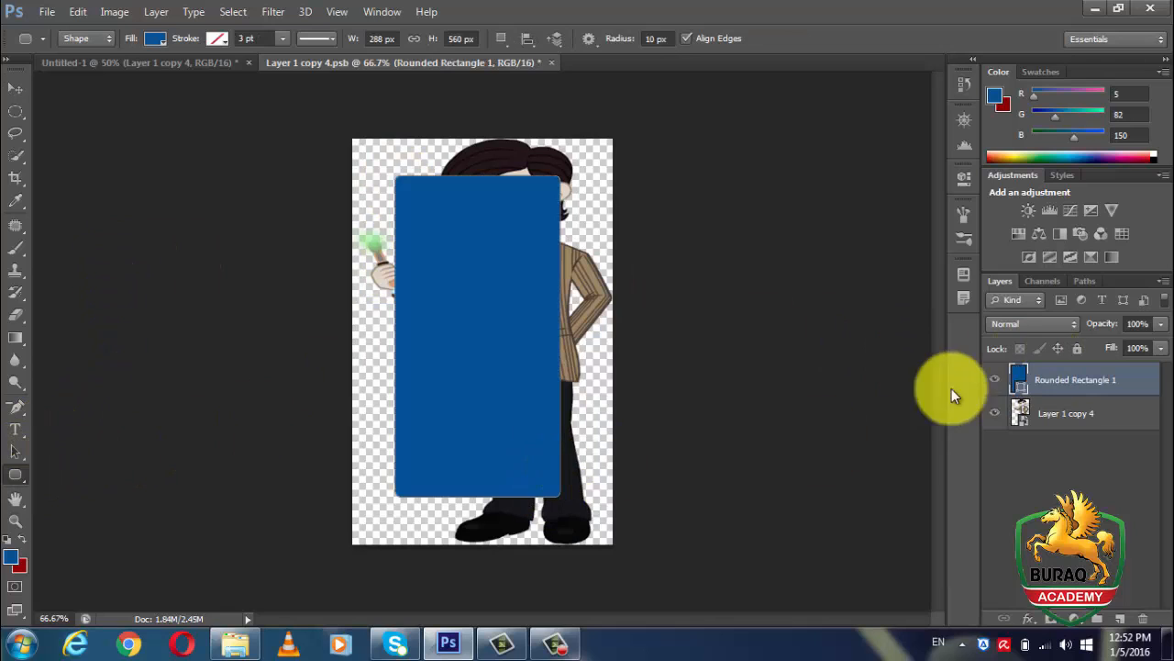
left_click_drag(1026, 376, 1032, 424)
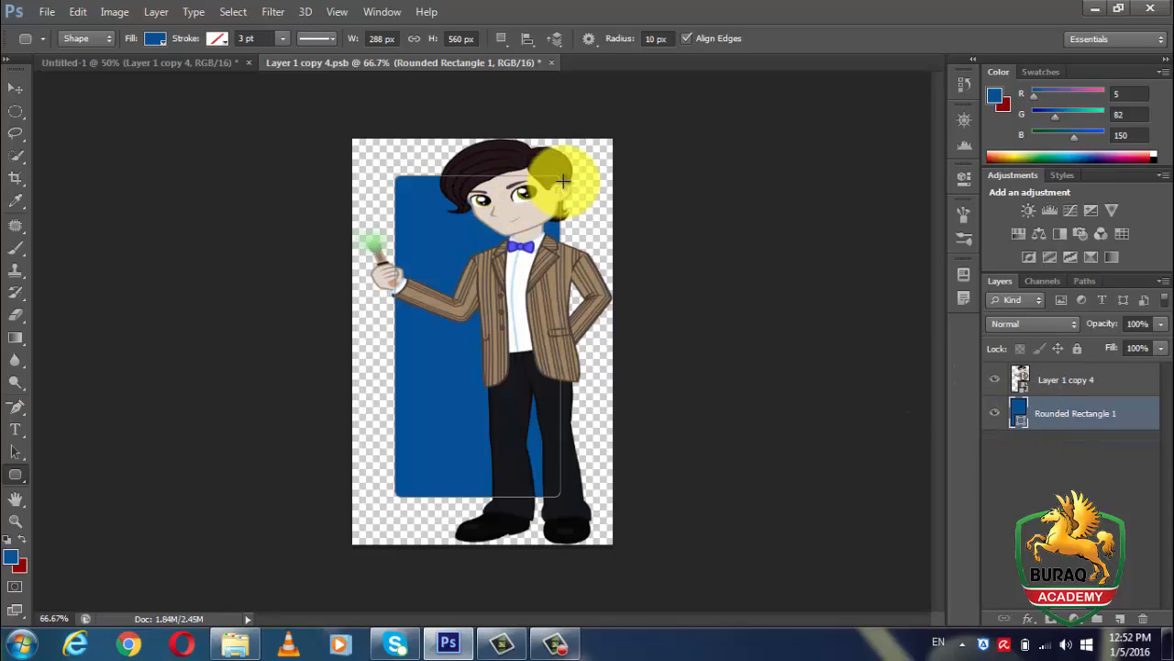
- Stretch the blue rounded rectangle to about 158% width and 126% height so it fills the Smart Object's canvas
left_click(16, 88)
left_click_drag(394, 175, 353, 138)
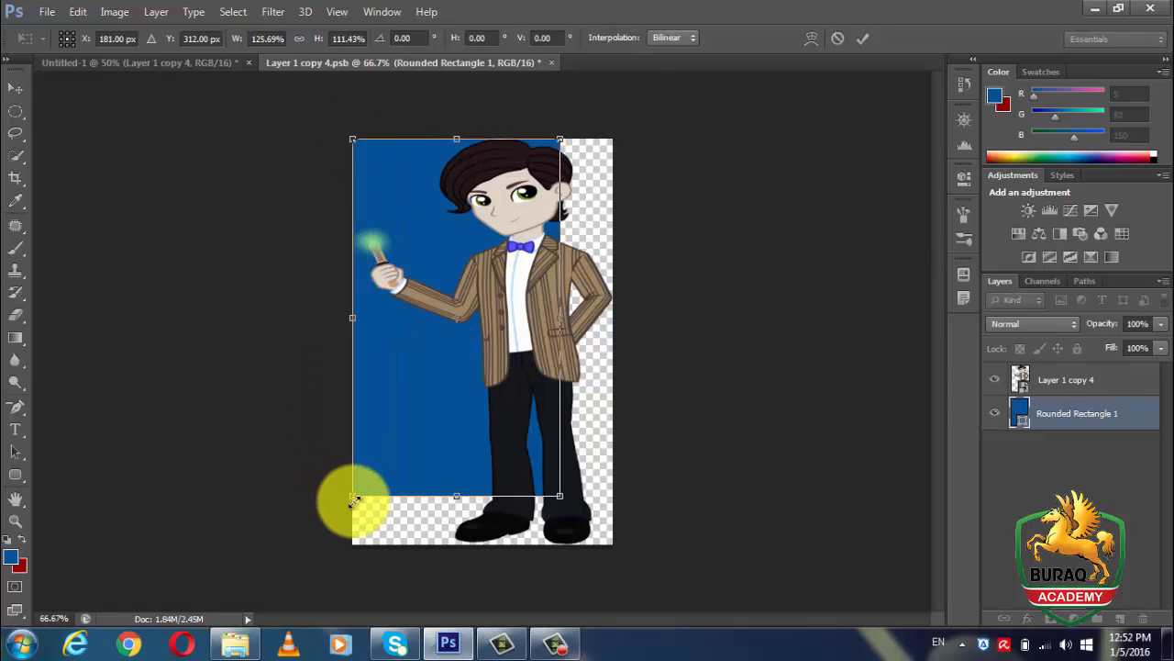
left_click_drag(355, 501, 356, 544)
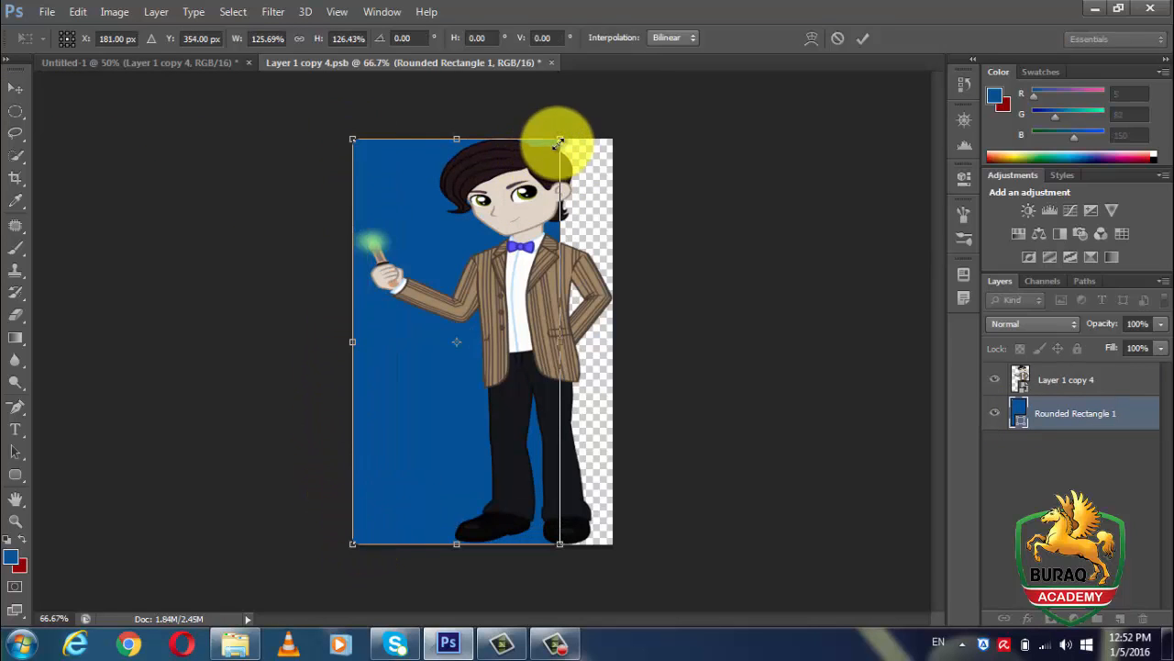
left_click_drag(558, 141, 612, 139)
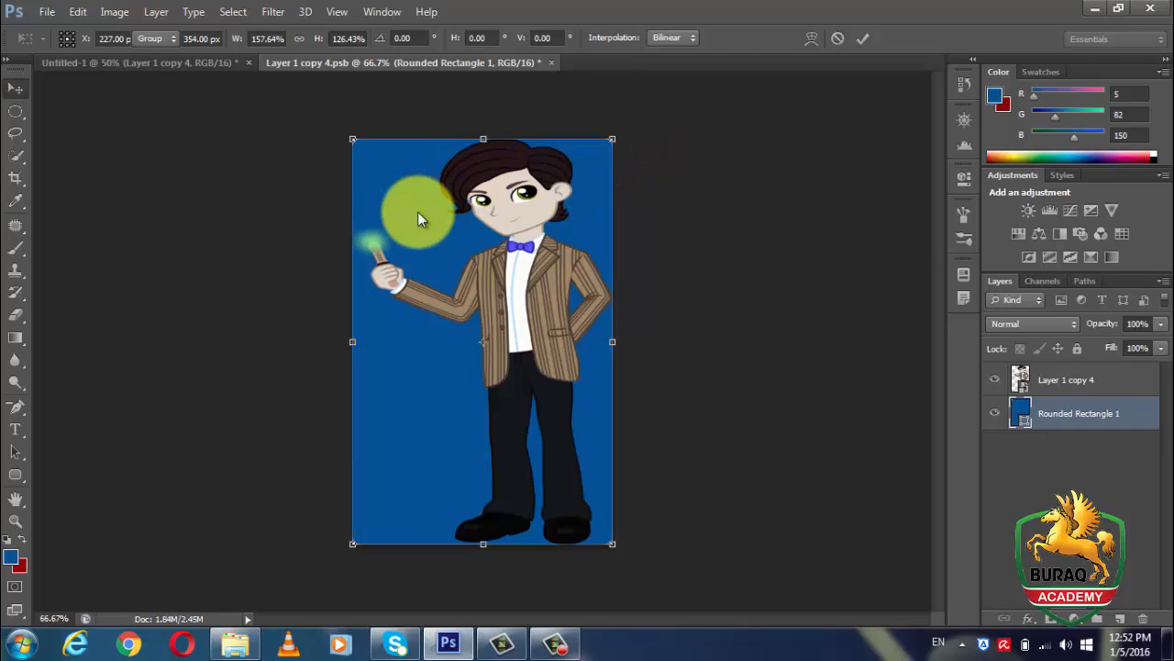
key("Return")
- Save the edited Smart Object contents and return to Untitled-1 to check the rightmost character
left_click(142, 62)
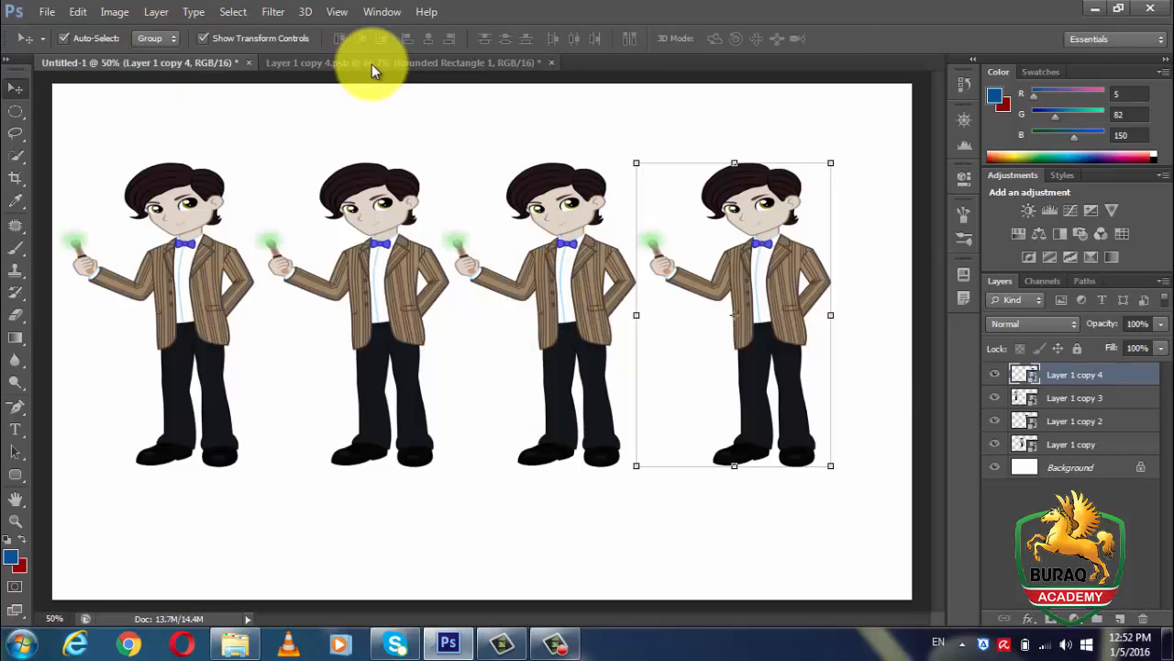
left_click(372, 64)
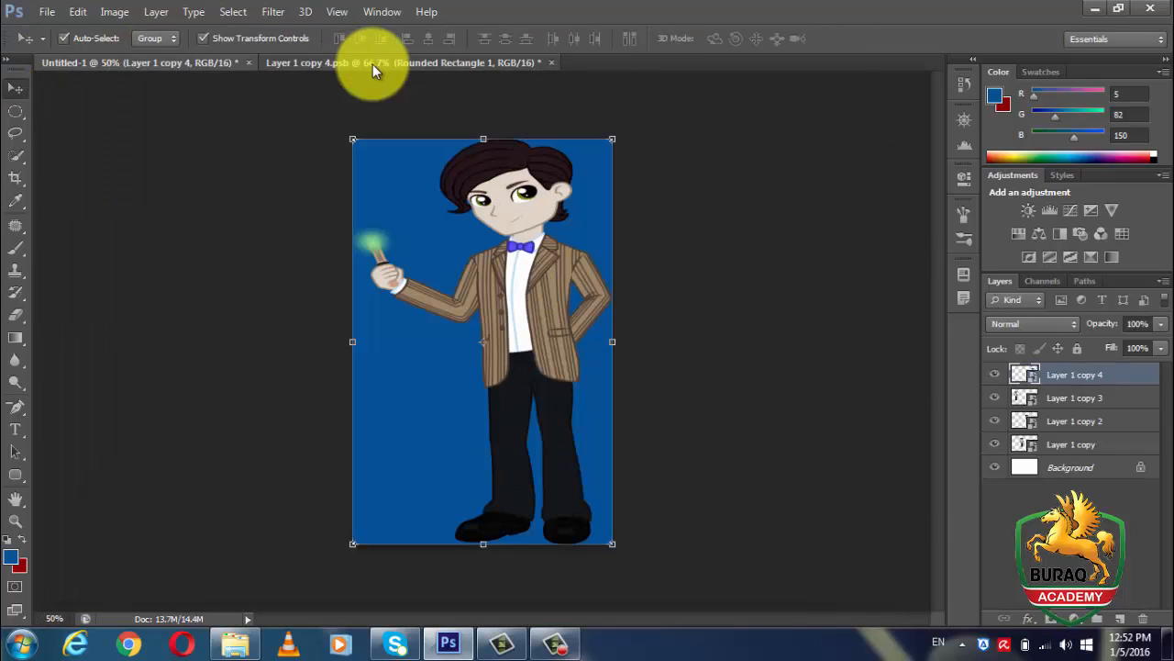
left_click(155, 64)
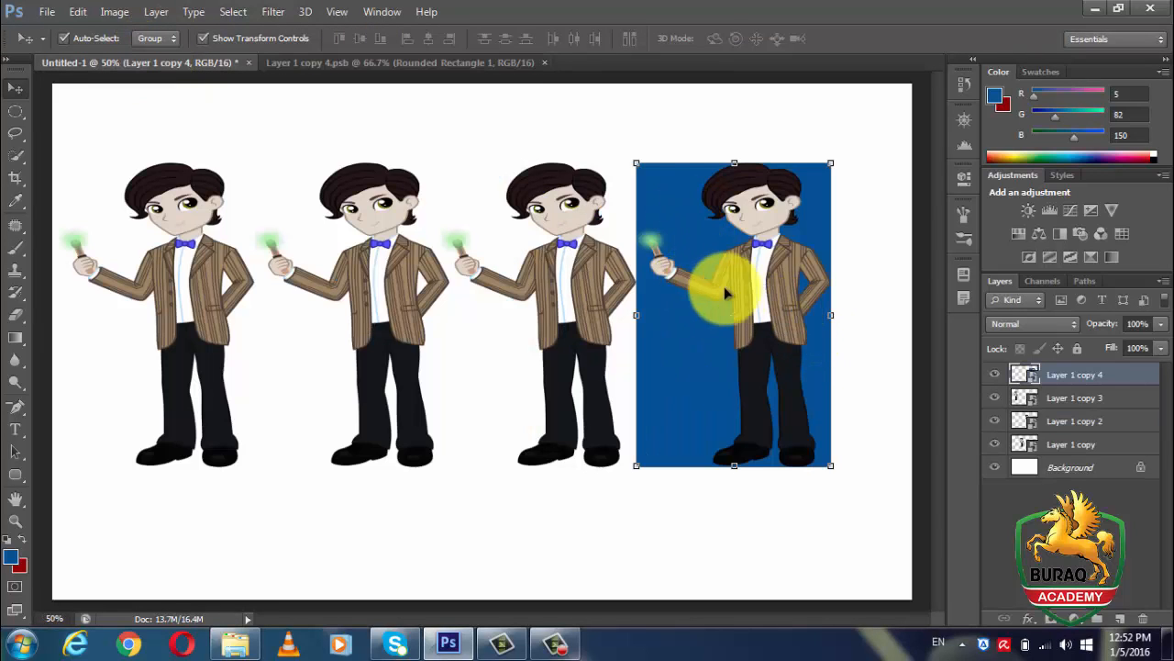
- Select the Layer 1 copy 3 layer and dismiss the Windows color scheme prompt without choosing an option
double_click(1046, 382)
left_click(1055, 107)
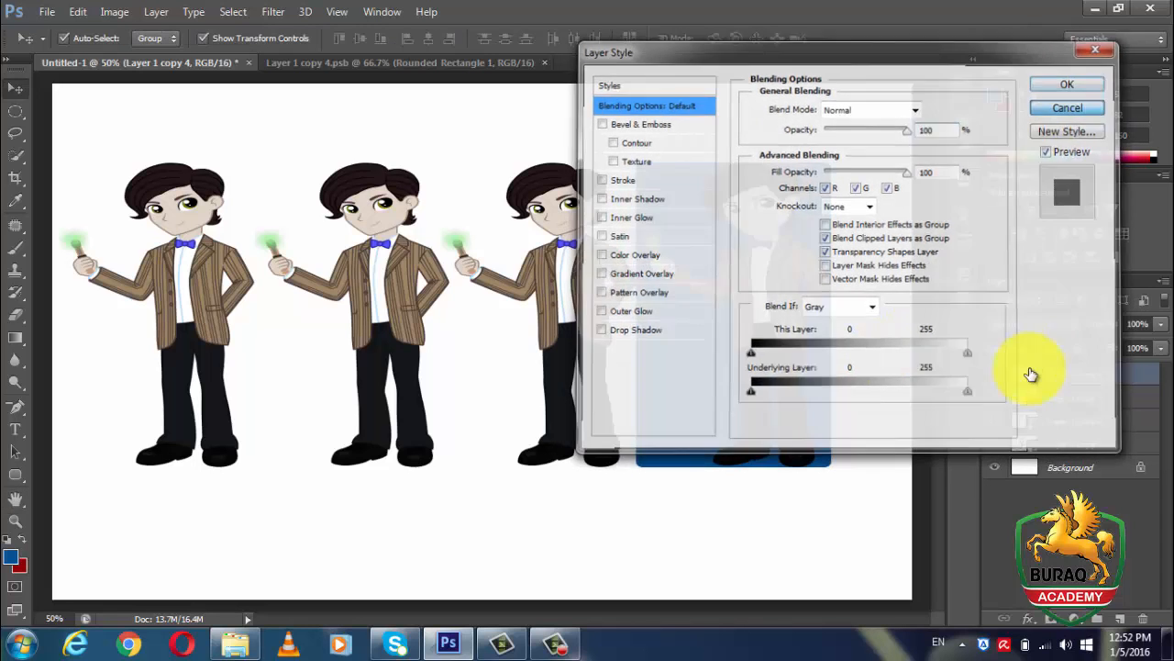
left_click(1055, 399)
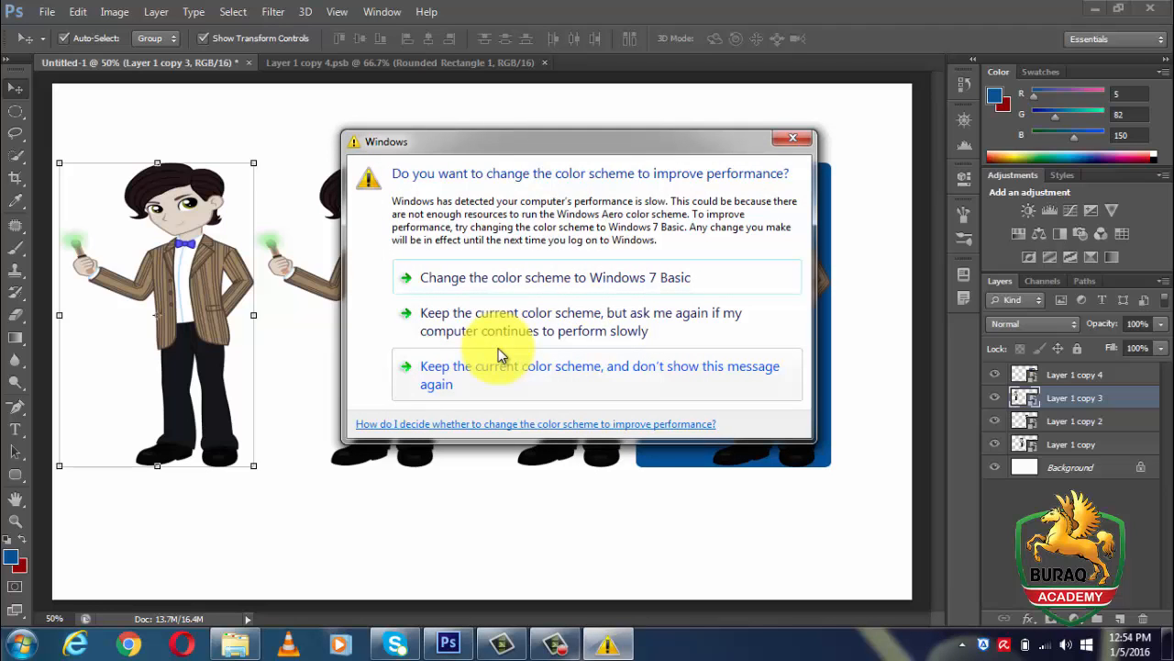
left_click(793, 138)
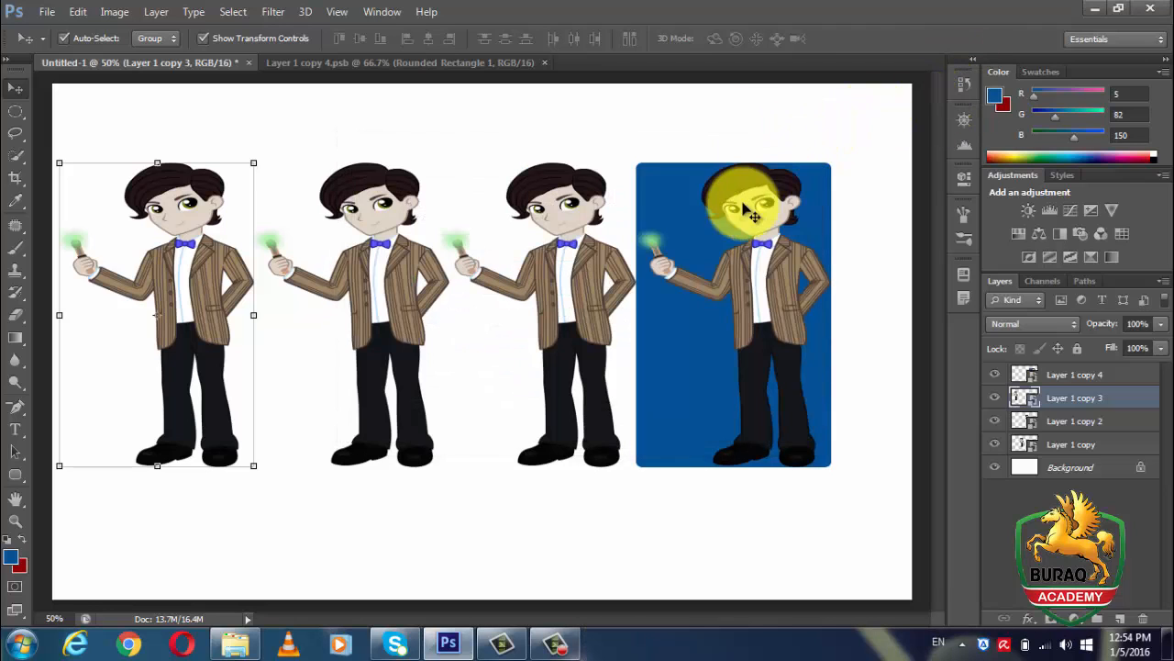